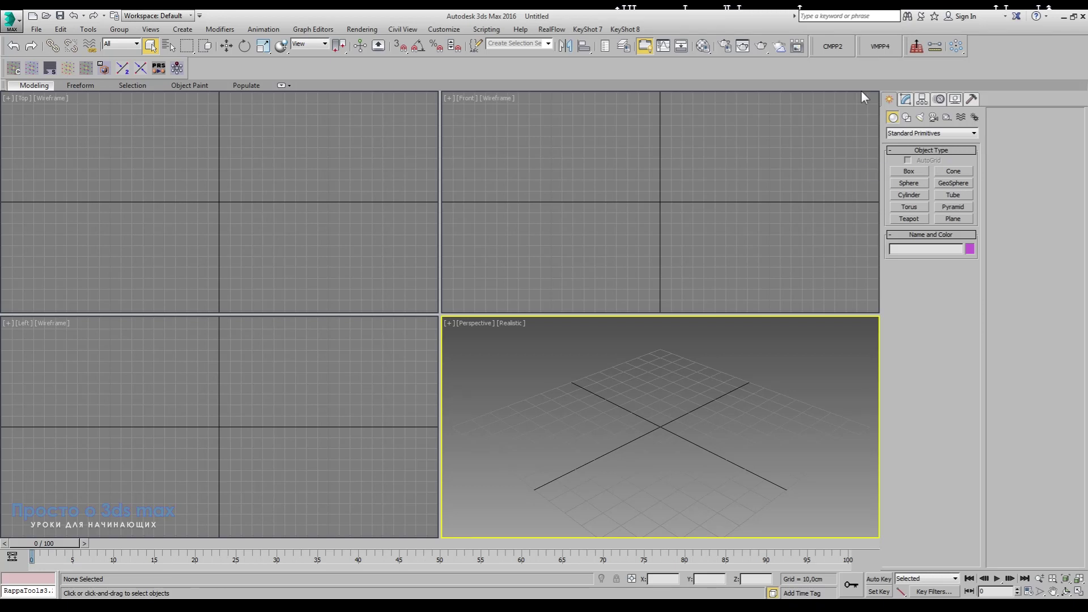
# Switch the Create panel's geometry category to Extended Primitives
pyautogui.click(899, 134)
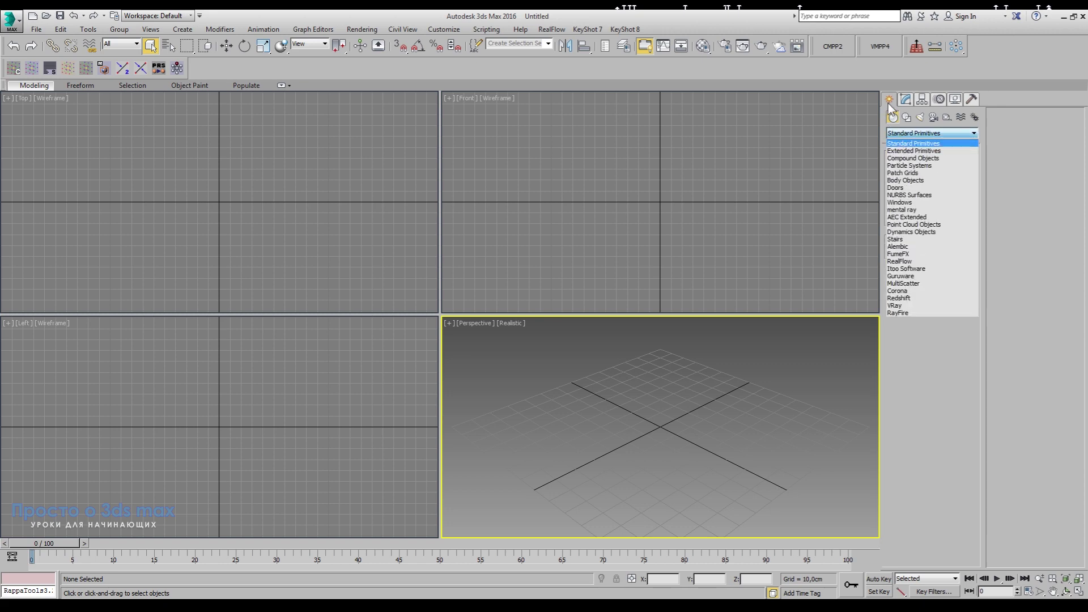
pyautogui.click(901, 151)
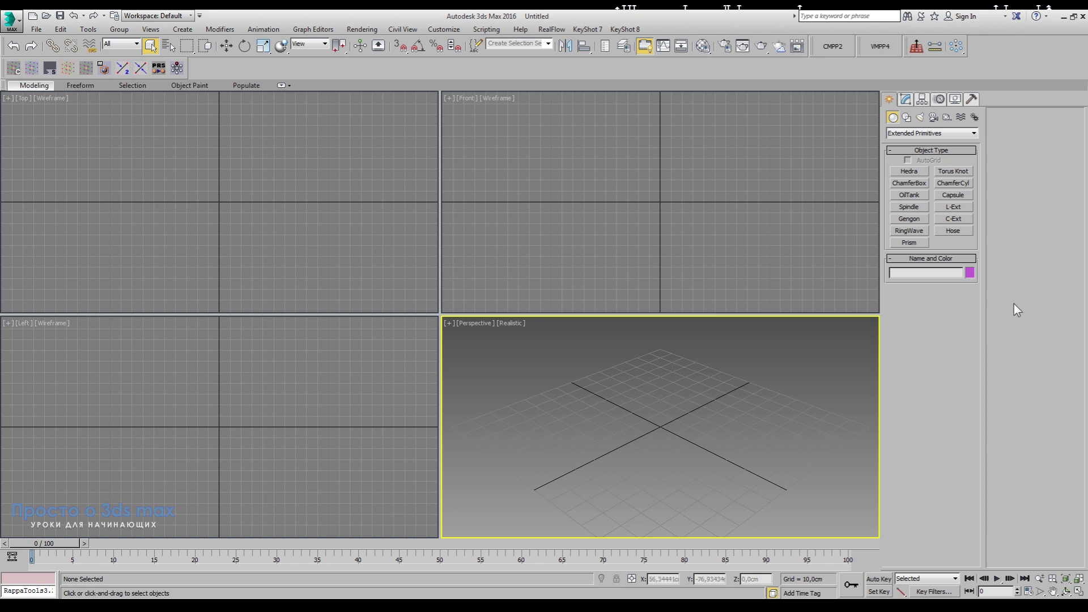
# Return to Standard Primitives and draw a box on the grid
pyautogui.click(914, 133)
pyautogui.click(918, 141)
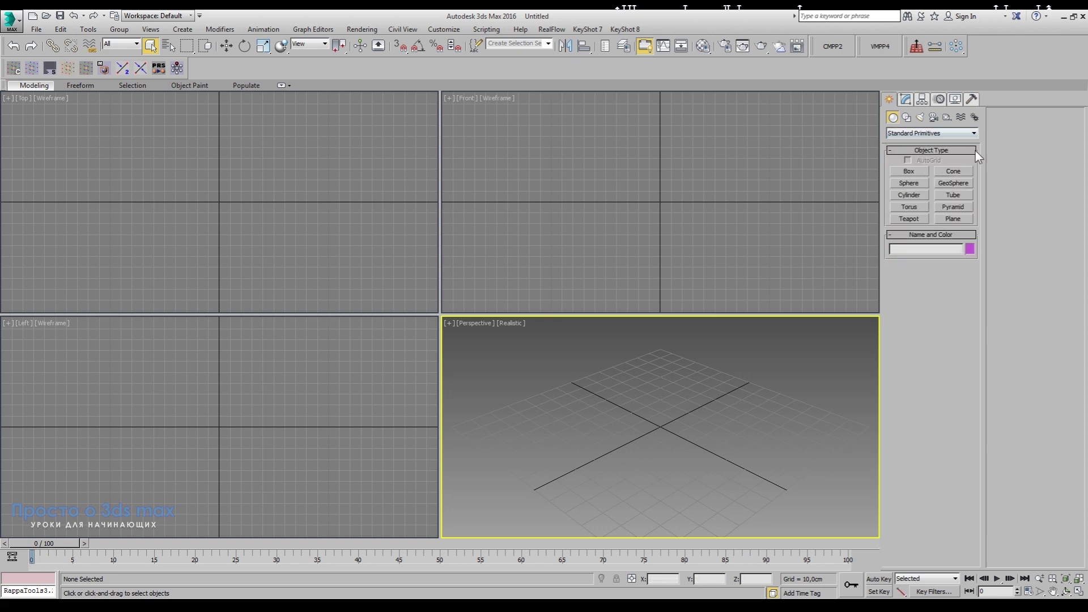
pyautogui.click(916, 168)
pyautogui.moveTo(522, 418); pyautogui.dragTo(518, 471)
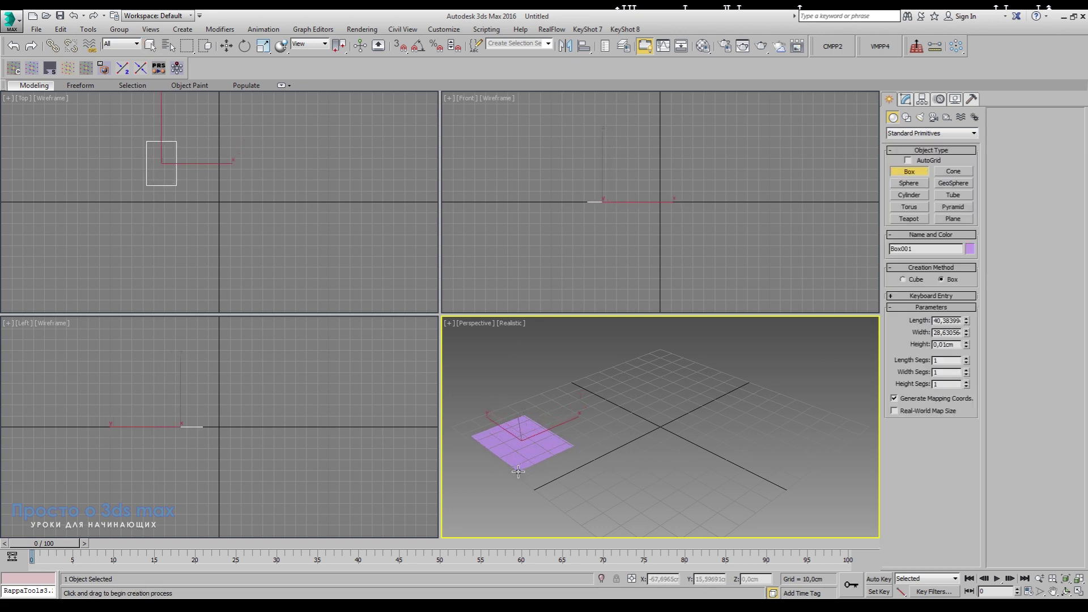
pyautogui.click(517, 396)
# Make the view Orthographic with Shaded + Edged Faces, maximized with Alt+W
pyautogui.click(511, 324)
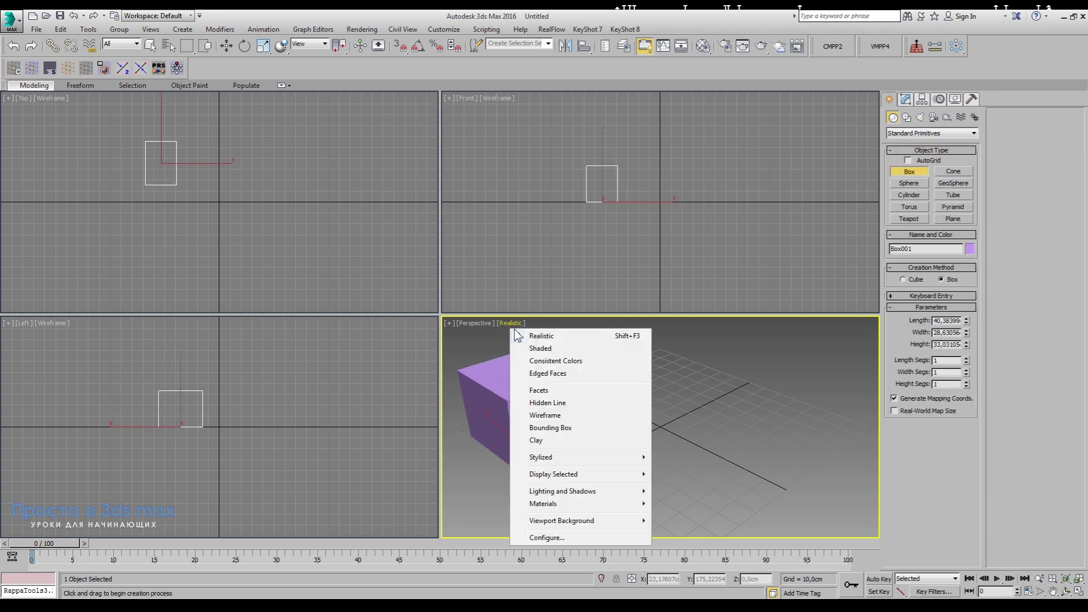
pyautogui.click(540, 348)
pyautogui.click(479, 324)
pyautogui.click(500, 362)
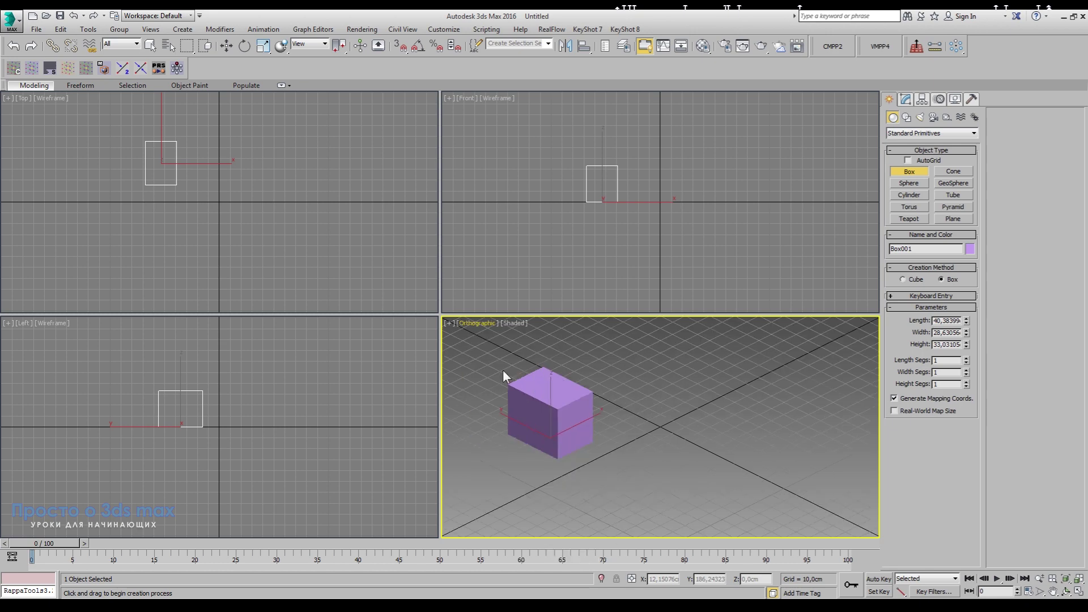
pyautogui.click(512, 327)
pyautogui.click(538, 368)
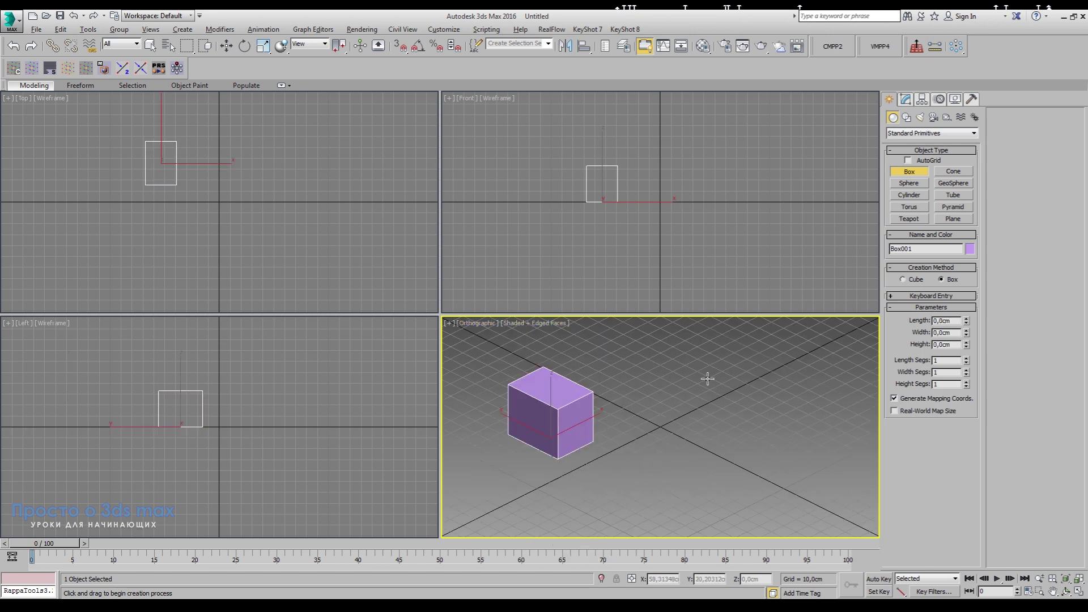
pyautogui.hotkey('alt', 'w')
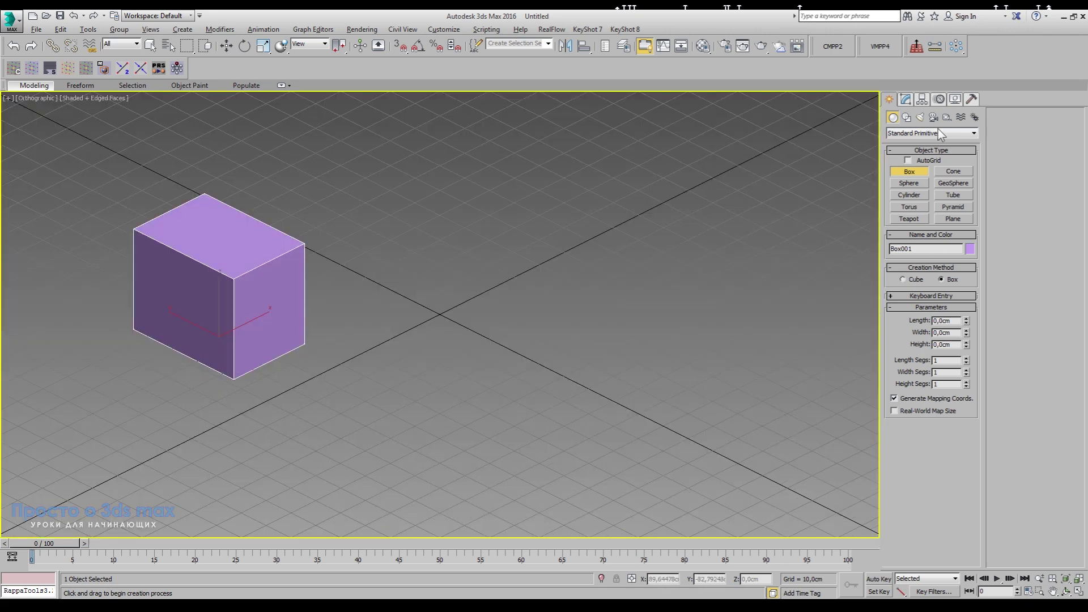
# Draw a cylinder about 59.6 tall near the grid centre and check its parameters
pyautogui.click(920, 195)
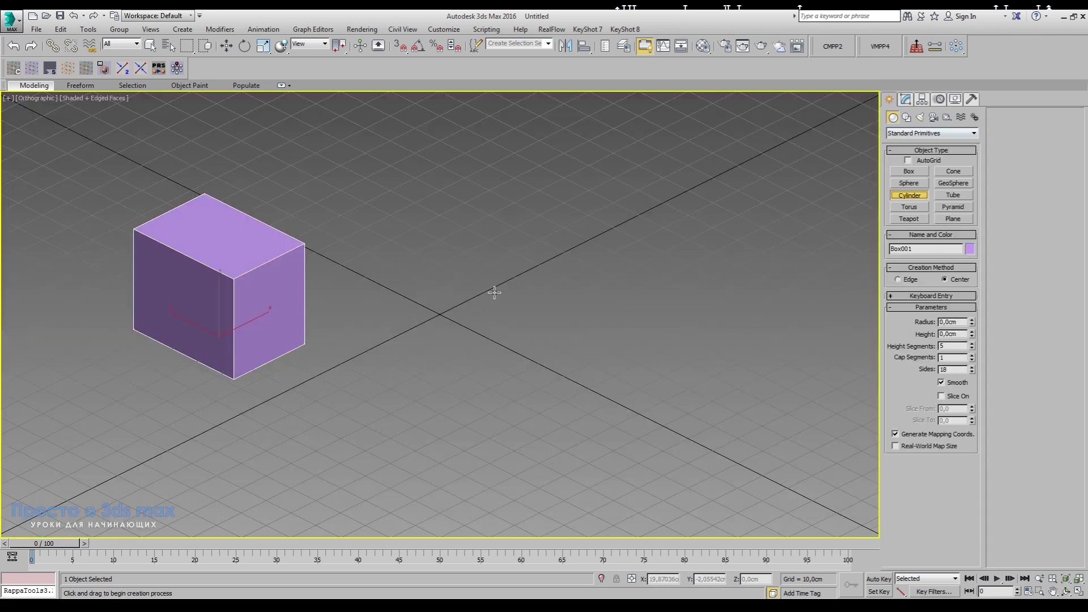
pyautogui.moveTo(495, 294); pyautogui.dragTo(471, 326)
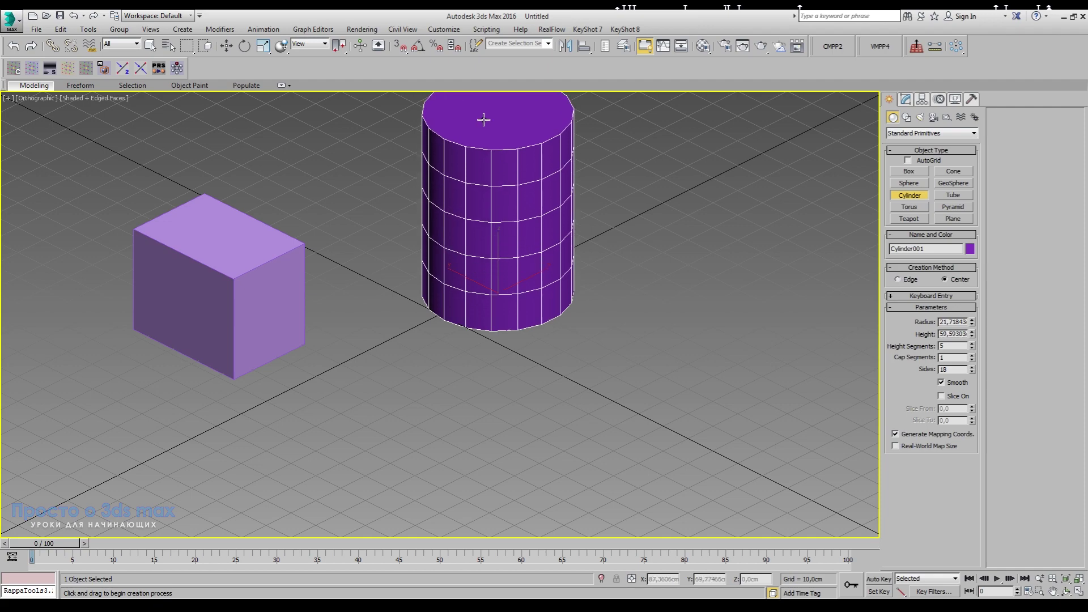
pyautogui.click(484, 117)
pyautogui.moveTo(634, 359); pyautogui.dragTo(696, 432, button='middle')
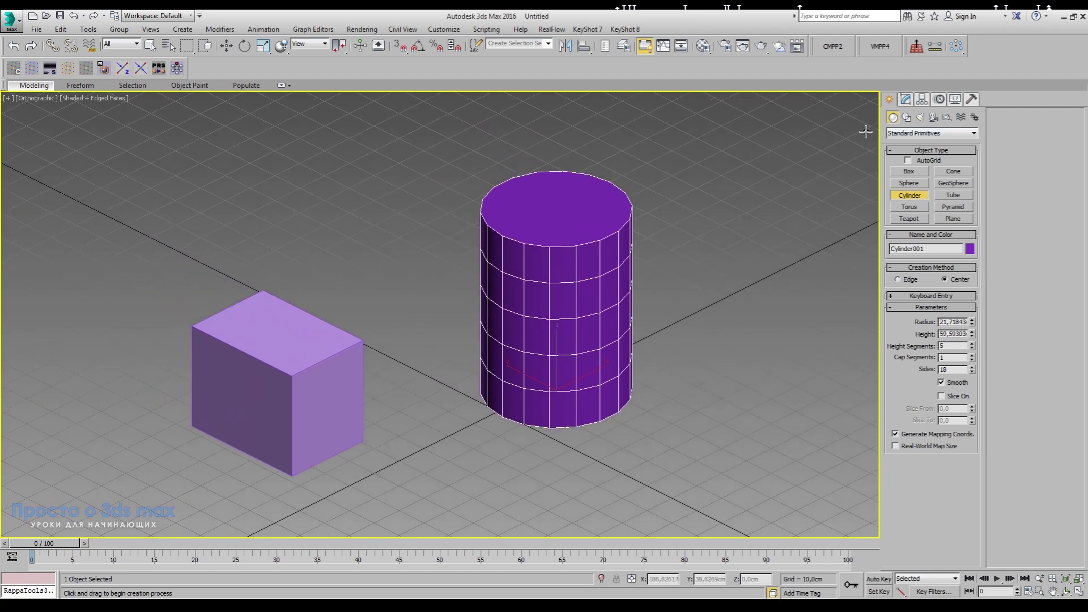
pyautogui.click(906, 100)
pyautogui.scroll(-2, 374, 385)
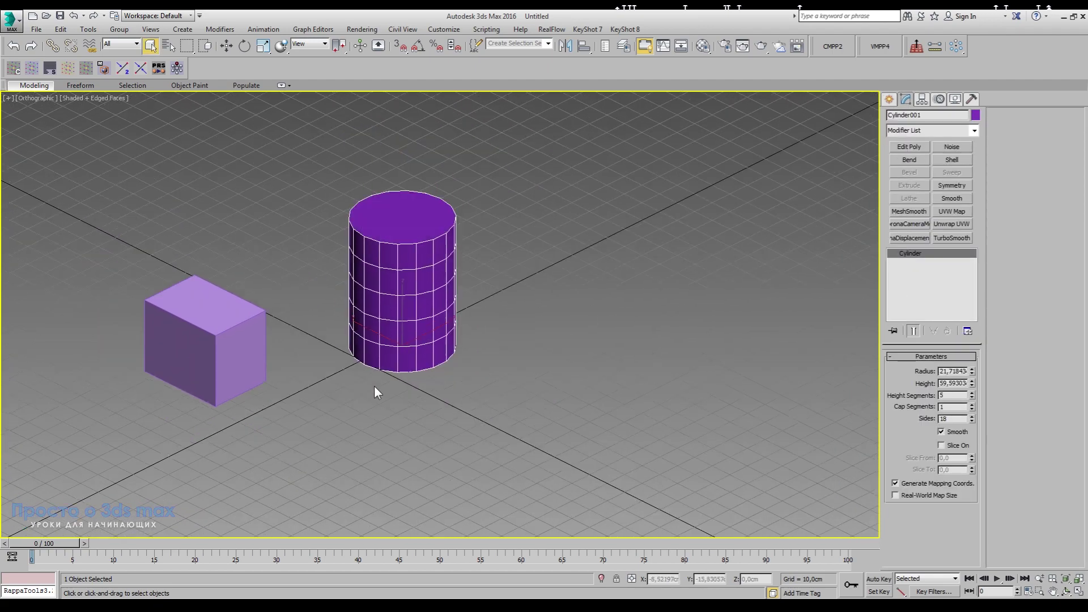
pyautogui.click(889, 100)
# Draw a ChamferBox with no fillet in front of the cylinder, from Extended Primitives
pyautogui.click(901, 134)
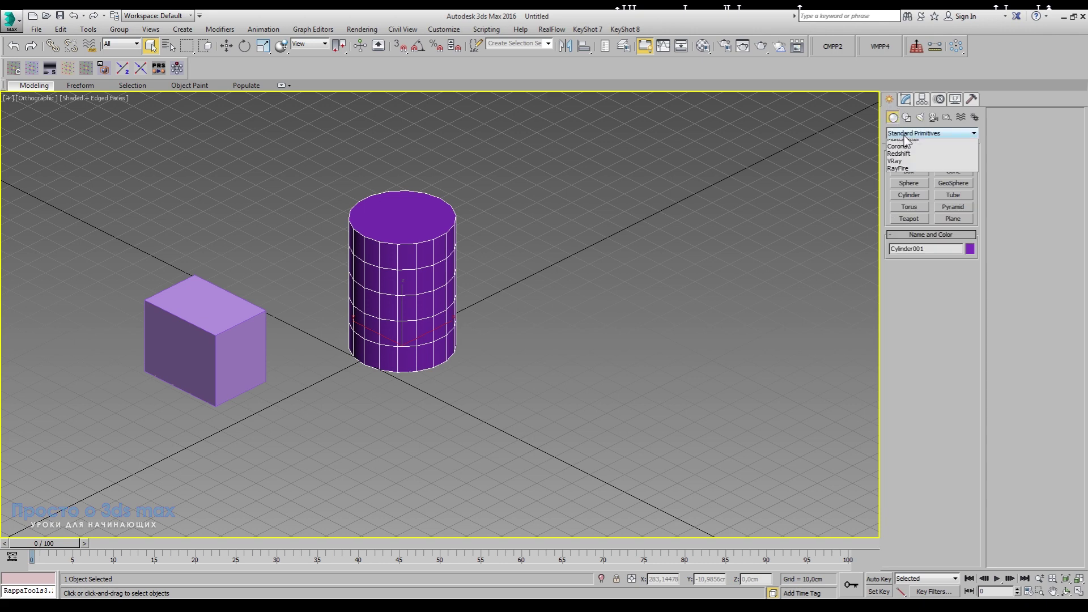
pyautogui.click(900, 146)
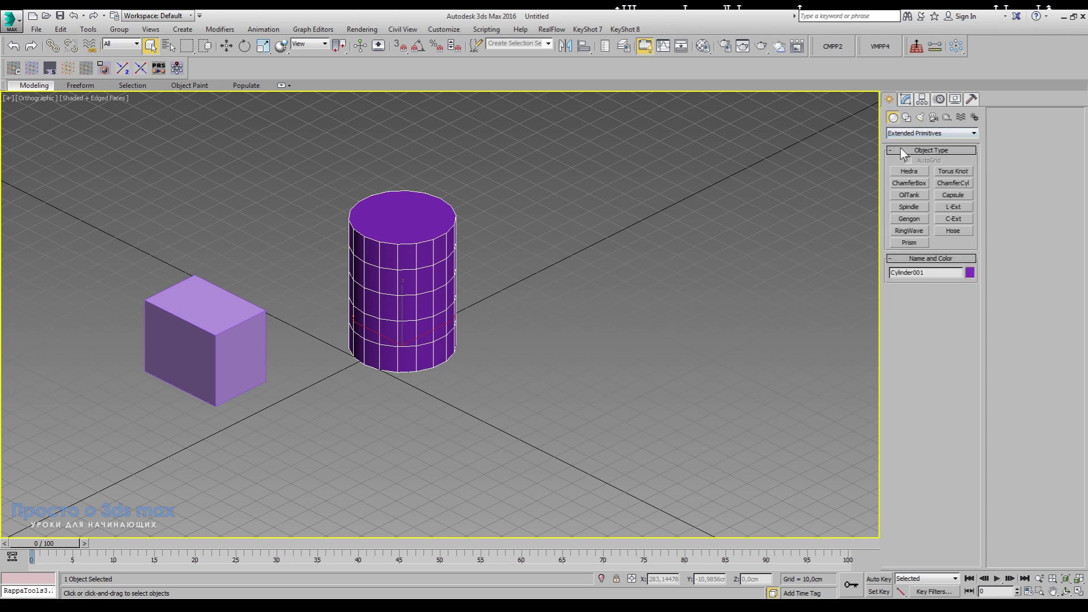
pyautogui.click(916, 182)
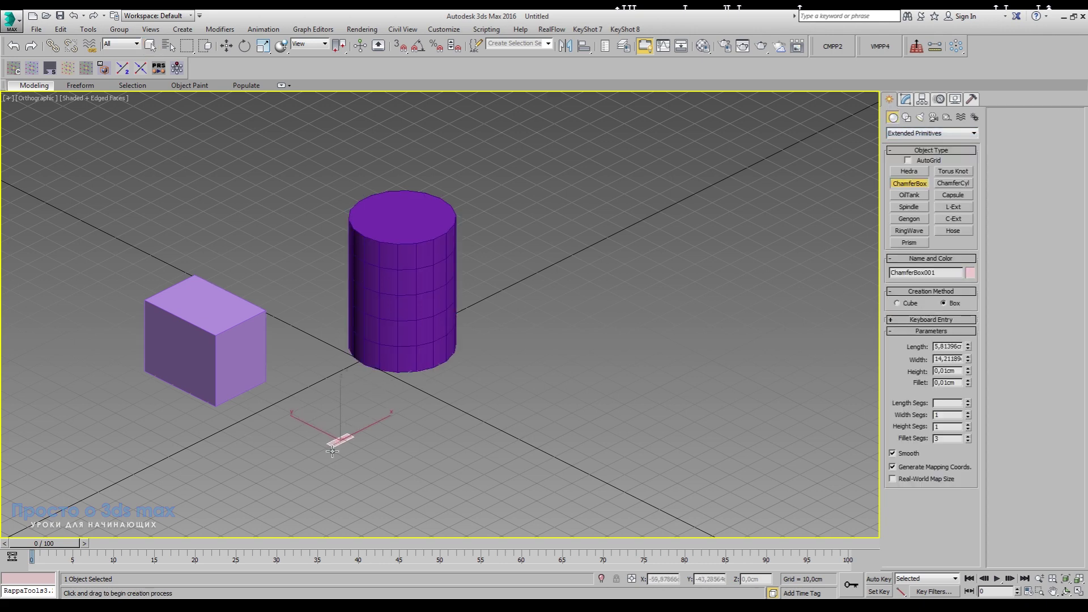
pyautogui.moveTo(337, 437); pyautogui.dragTo(354, 489)
pyautogui.click(327, 384)
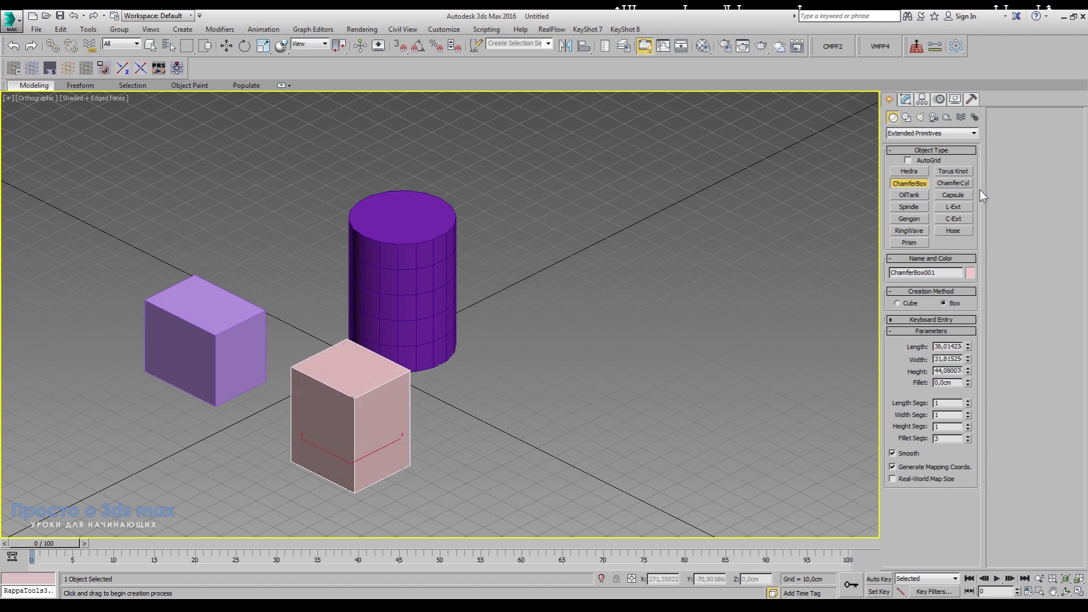
# Add a ChamferCyl right of the cylinder and a five-sided Gengon beside it
pyautogui.click(964, 184)
pyautogui.moveTo(562, 359); pyautogui.dragTo(623, 362)
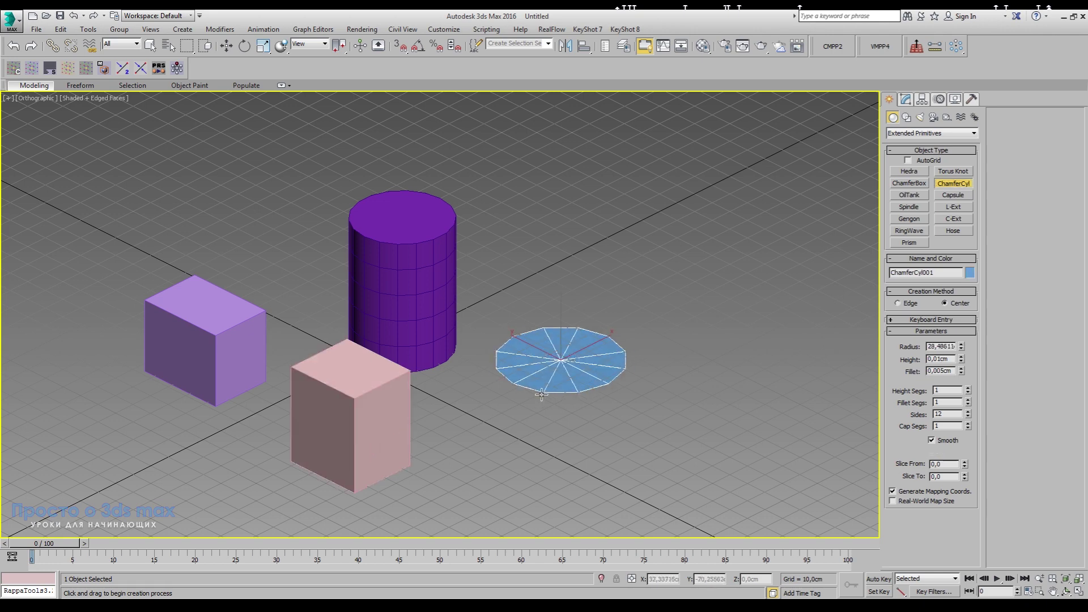
pyautogui.click(558, 258)
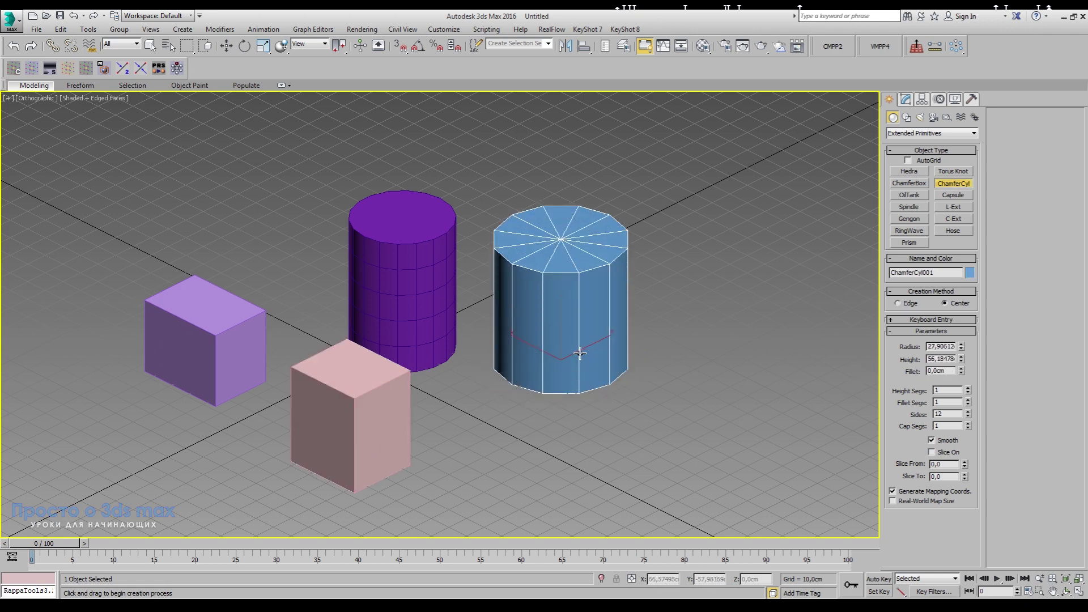
pyautogui.click(909, 218)
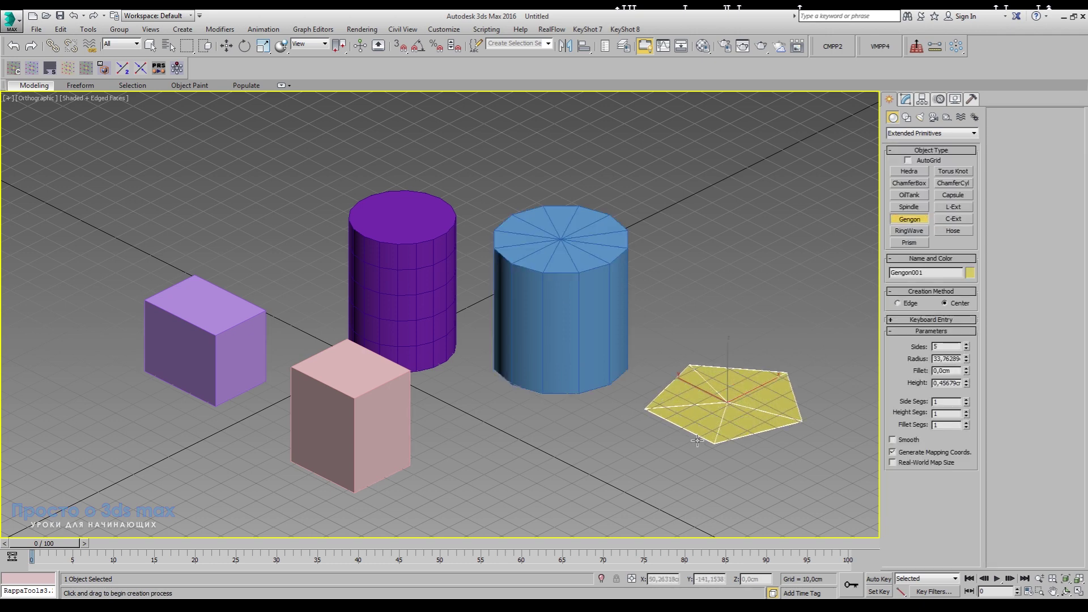
pyautogui.moveTo(727, 402); pyautogui.dragTo(773, 425)
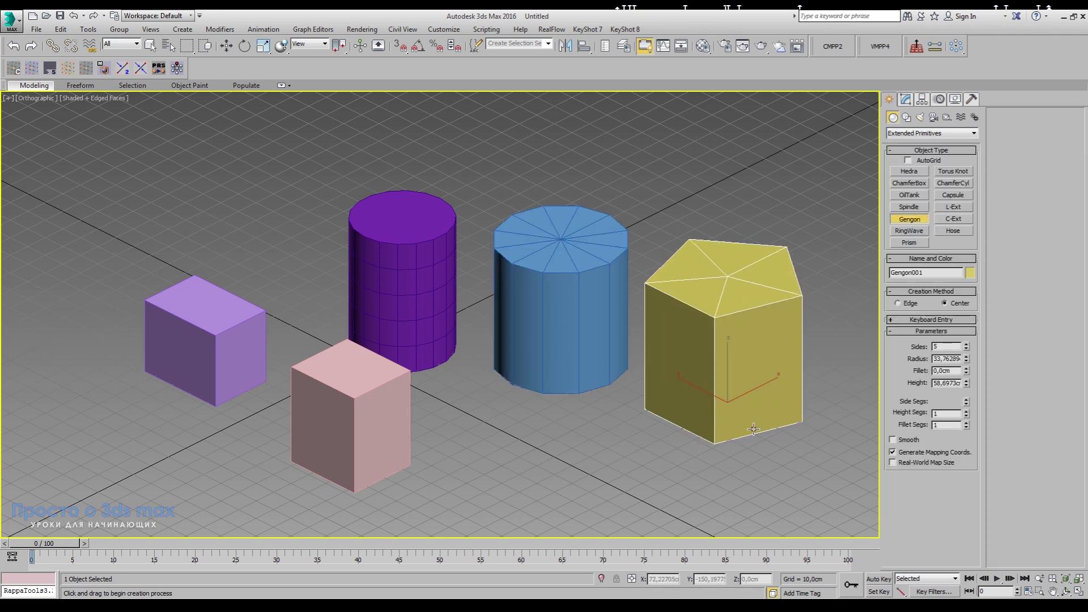
pyautogui.rightClick(643, 484)
pyautogui.moveTo(713, 397); pyautogui.dragTo(648, 464)
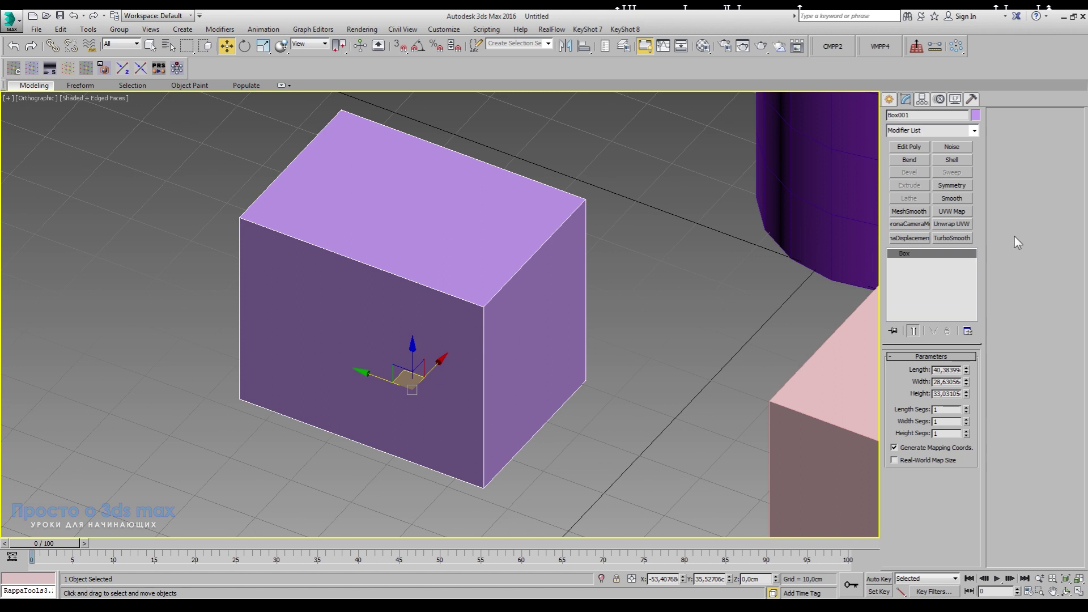
# Convert Box001 to an Editable Poly and enter Edge sub-object mode
pyautogui.rightClick(907, 253)
pyautogui.click(921, 337)
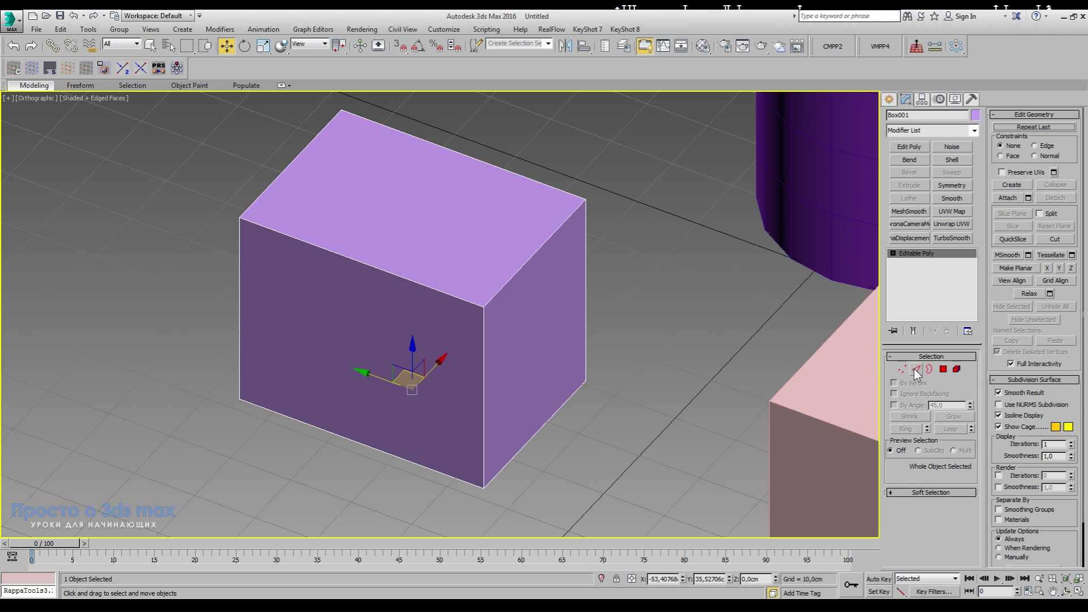
pyautogui.click(915, 369)
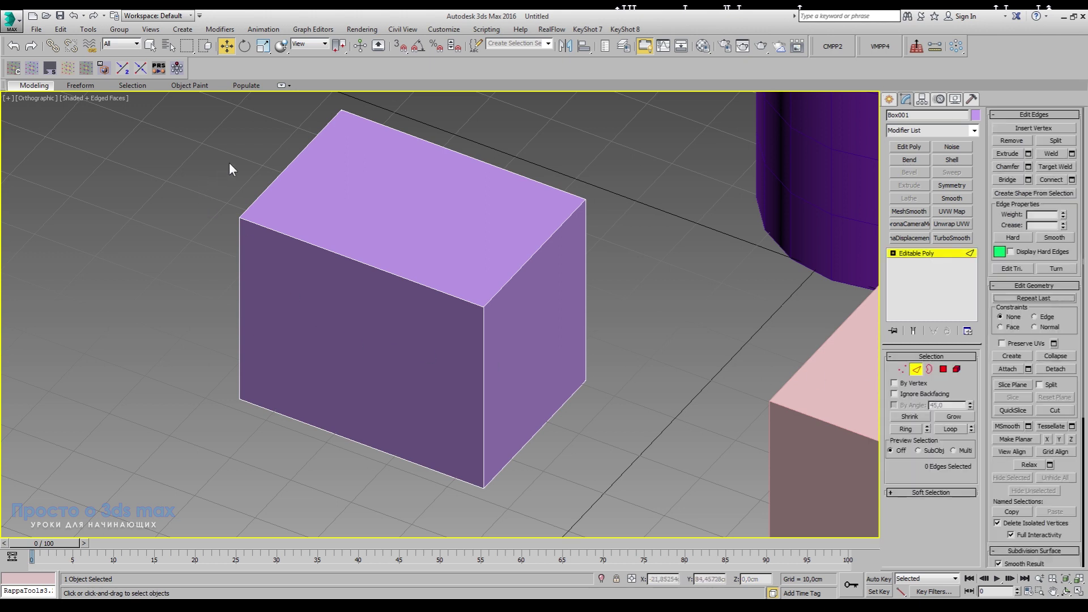
# Marquee-select all twelve edges of the box
pyautogui.moveTo(216, 146); pyautogui.dragTo(652, 504)
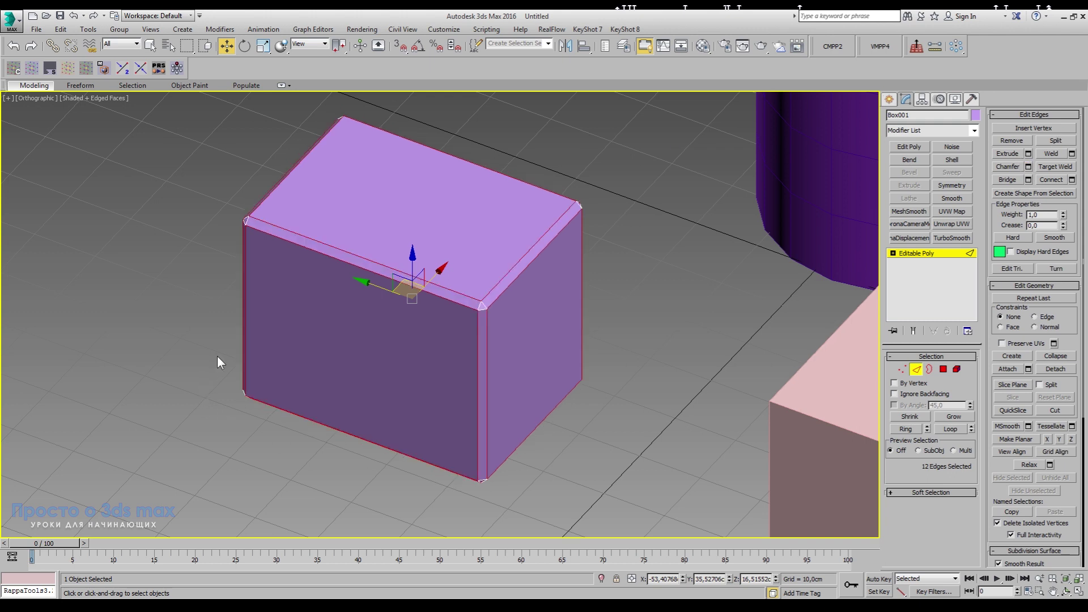
pyautogui.scroll(2, 508, 339)
pyautogui.scroll(2, 517, 368)
pyautogui.scroll(3, 608, 280)
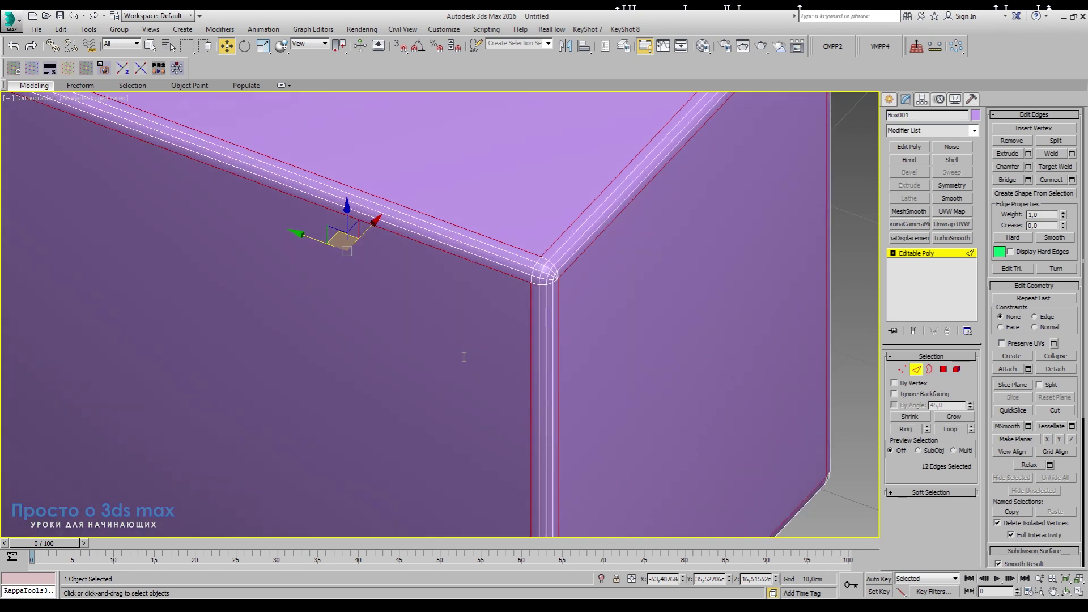
pyautogui.scroll(-4, 579, 295)
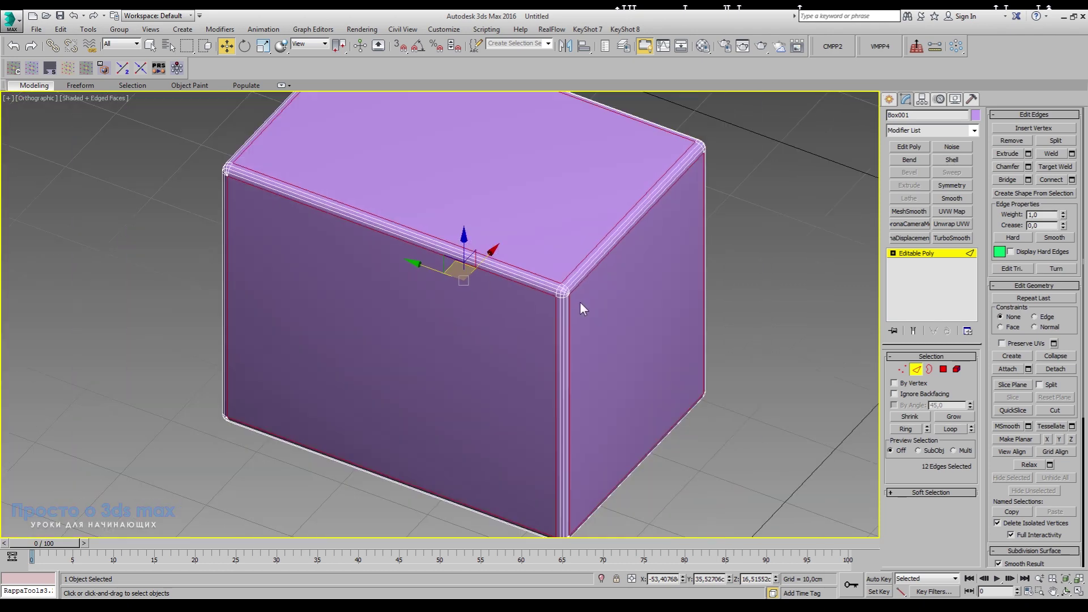
pyautogui.scroll(5, 575, 303)
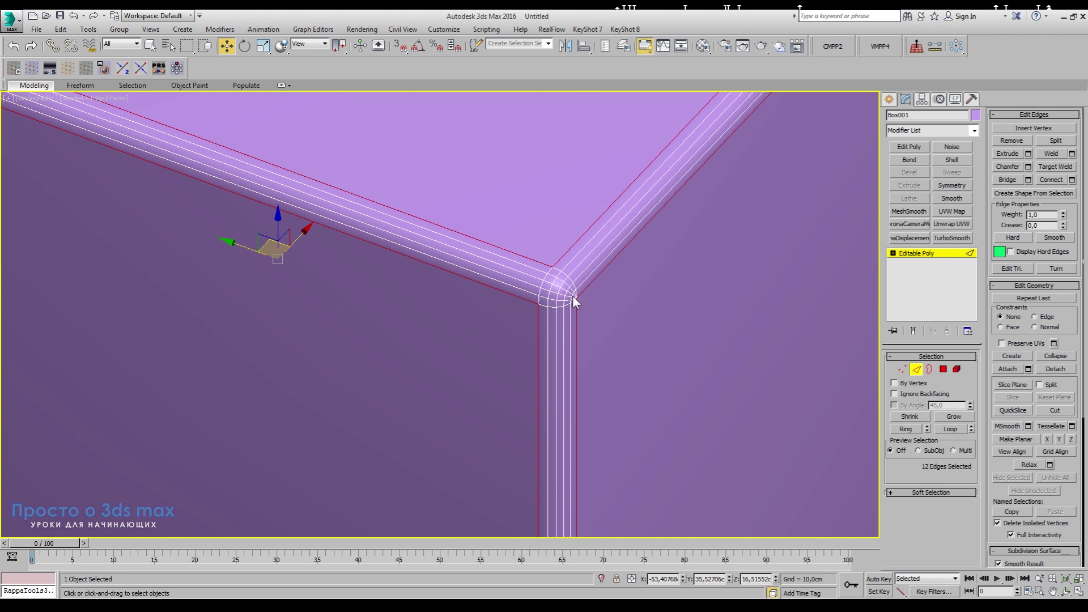
pyautogui.scroll(3, 572, 294)
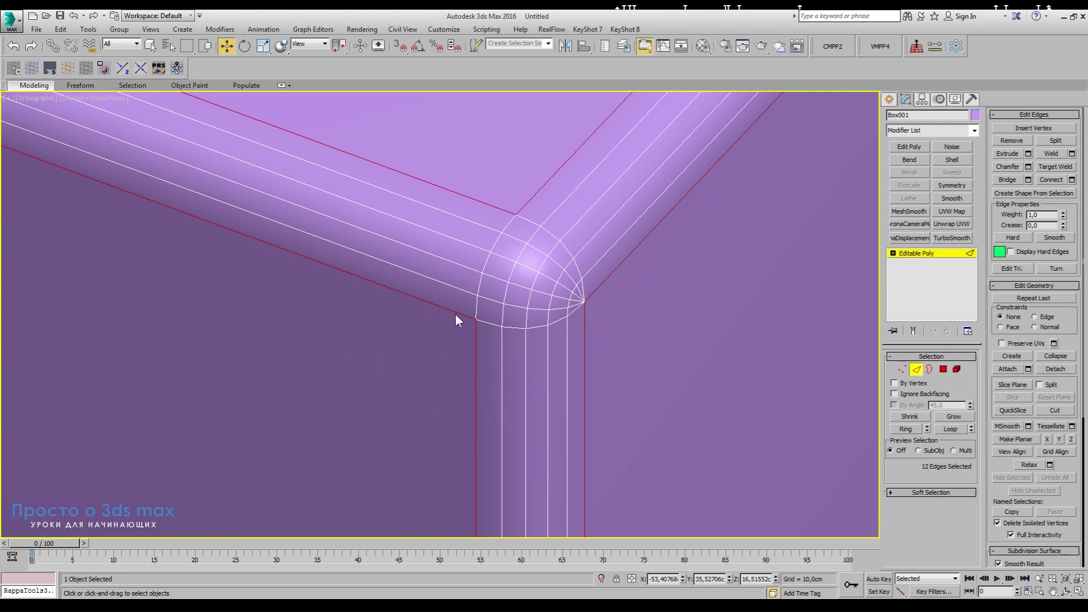
# Chamfer the selected edges as a quad chamfer with more segments for rounded corners
pyautogui.hotkey('ctrl', 'shift', 'c')
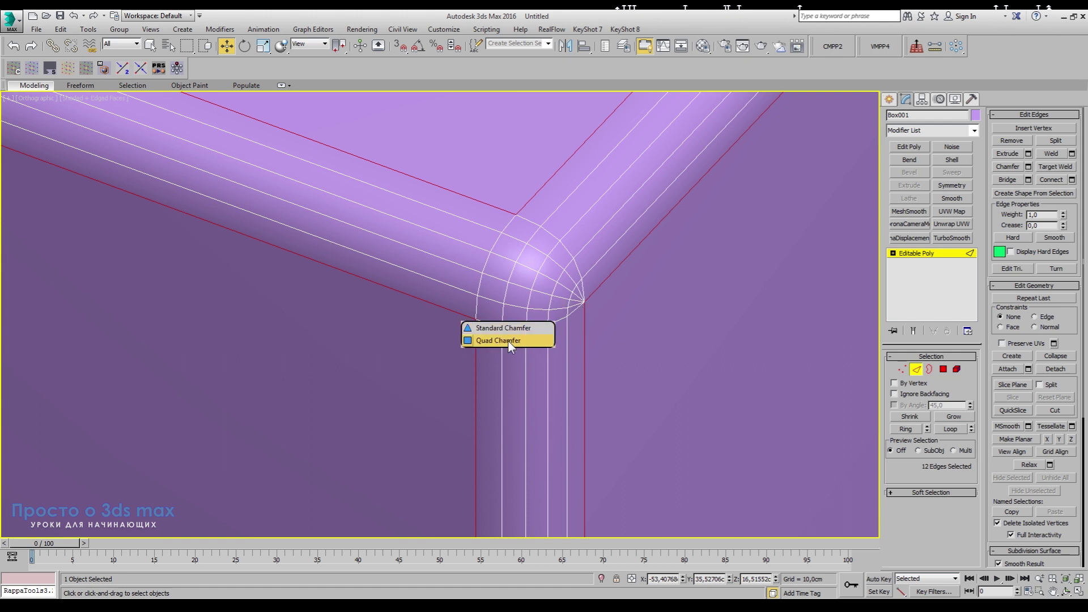
pyautogui.click(498, 340)
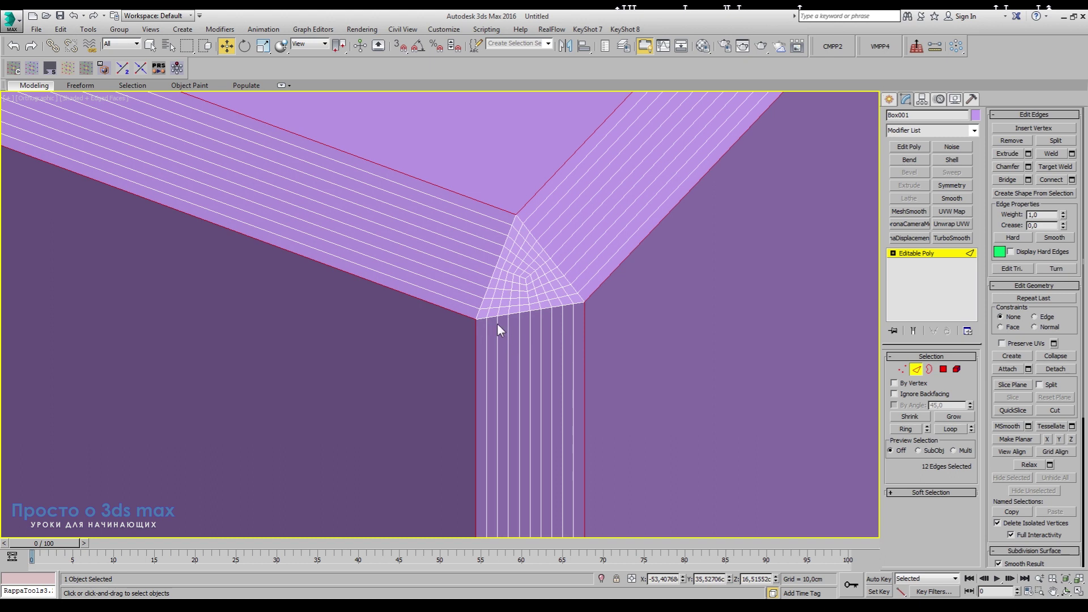
pyautogui.moveTo(447, 356); pyautogui.dragTo(447, 356)
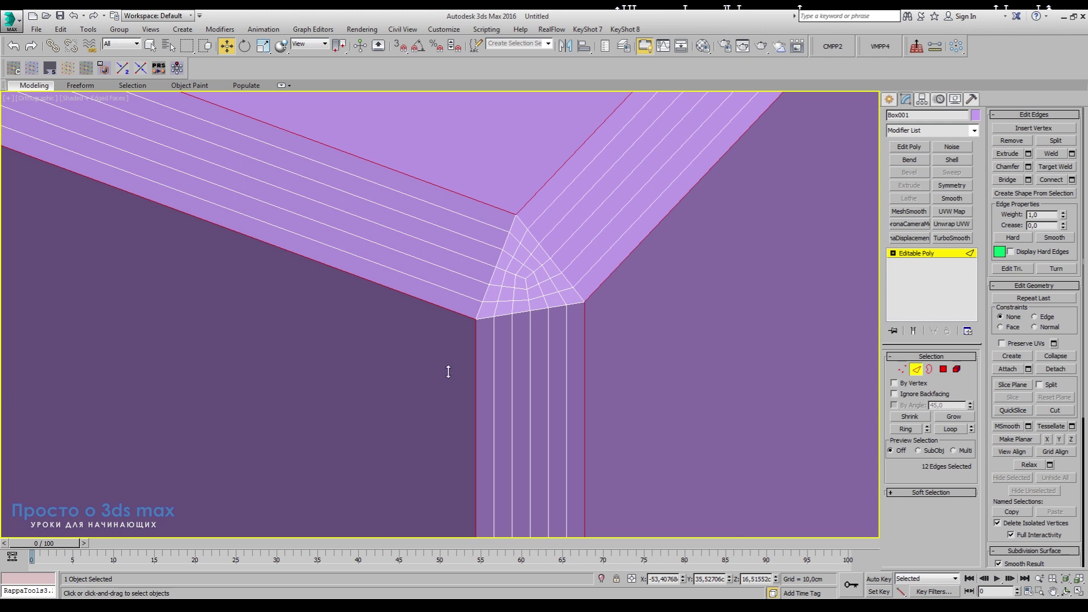
pyautogui.moveTo(448, 372)
pyautogui.mouseDown()
pyautogui.moveTo(449, 432)
pyautogui.moveTo(449, 424)
pyautogui.mouseUp()
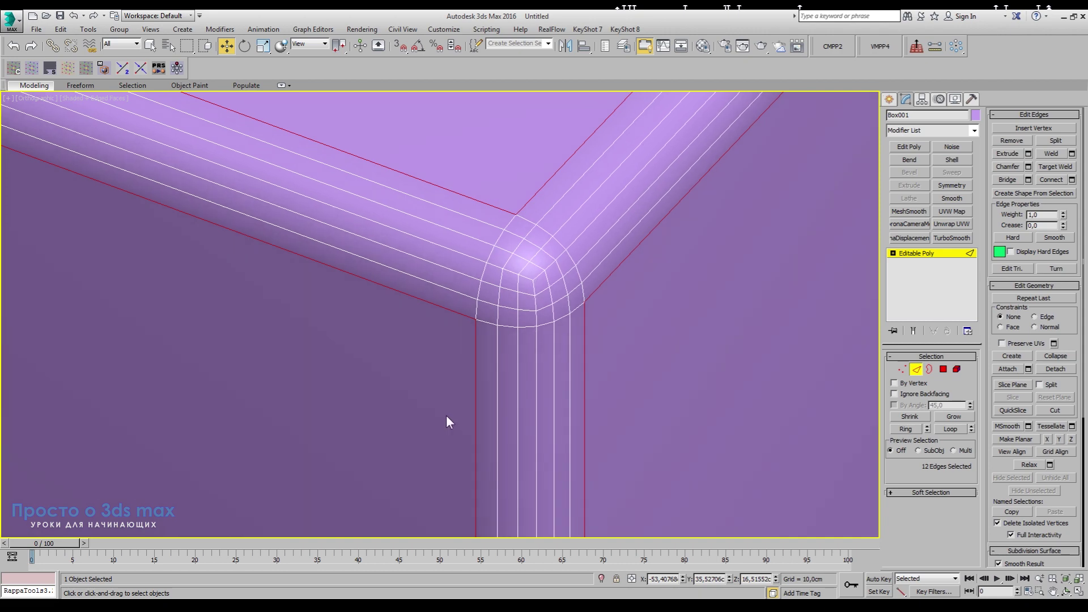
# Leave Edge mode and toggle Edged Faces with F4 to inspect the rounded box
pyautogui.click(907, 252)
pyautogui.scroll(-4, 484, 353)
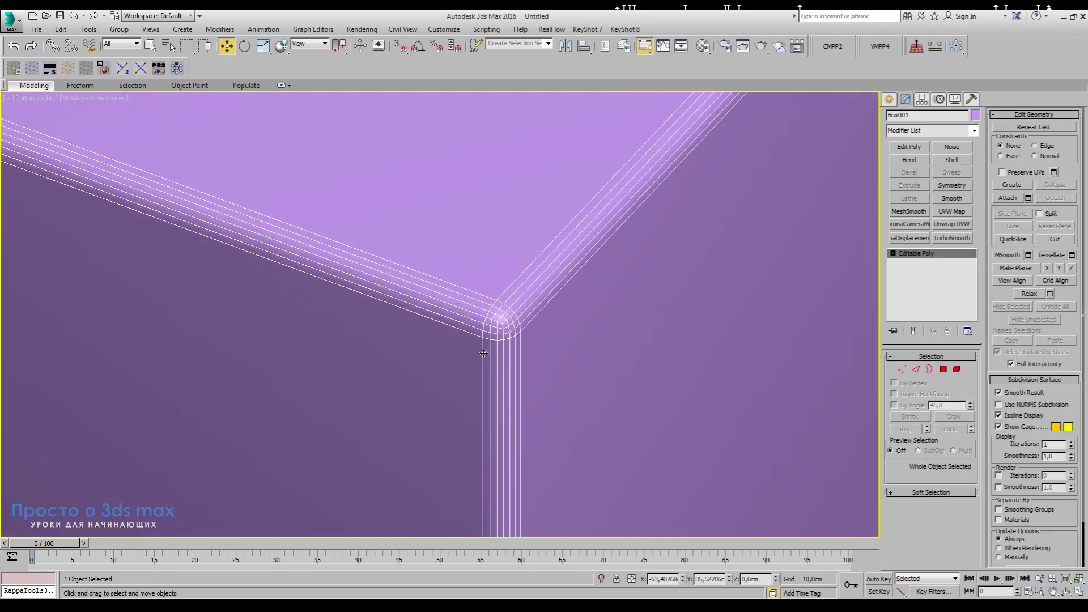
pyautogui.scroll(-8, 484, 353)
pyautogui.press('F4')
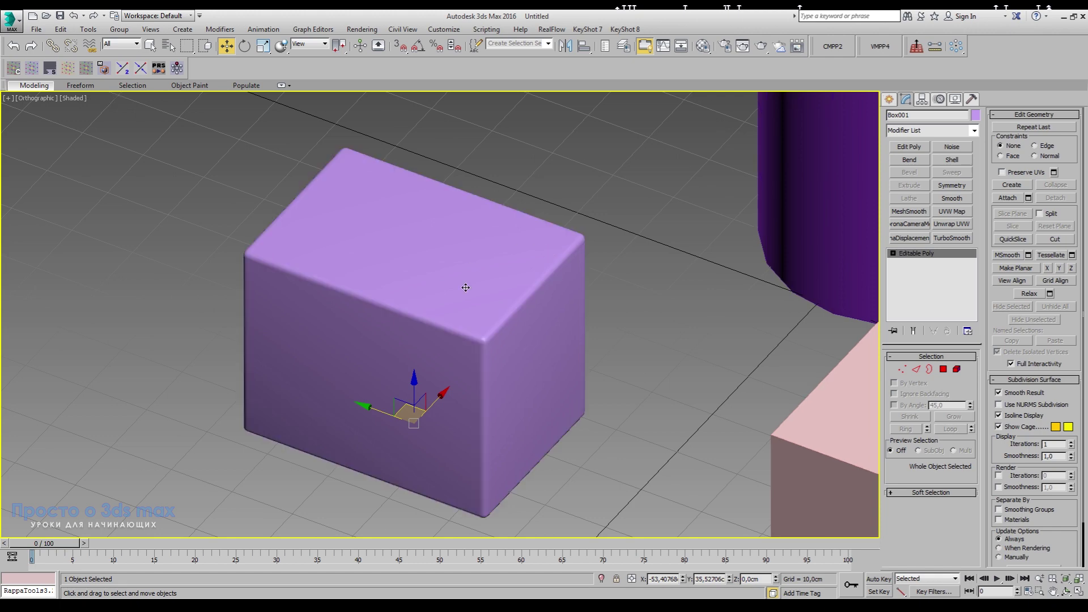
pyautogui.scroll(6, 465, 288)
pyautogui.scroll(-6, 581, 333)
pyautogui.scroll(3, 474, 315)
pyautogui.press('F4')
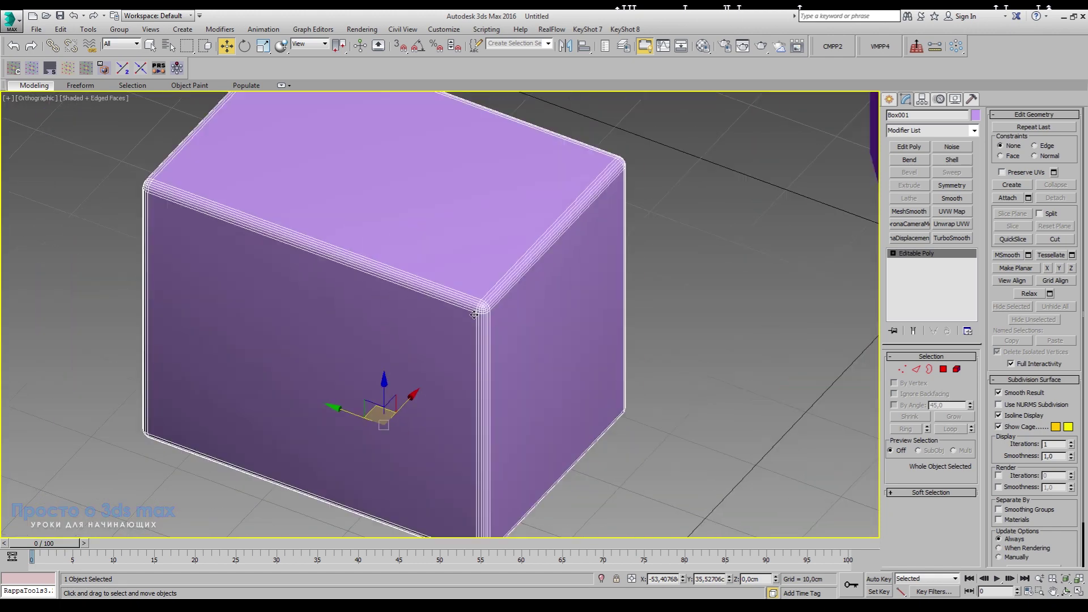
pyautogui.scroll(2, 474, 315)
pyautogui.scroll(-3, 547, 294)
pyautogui.scroll(-4, 455, 344)
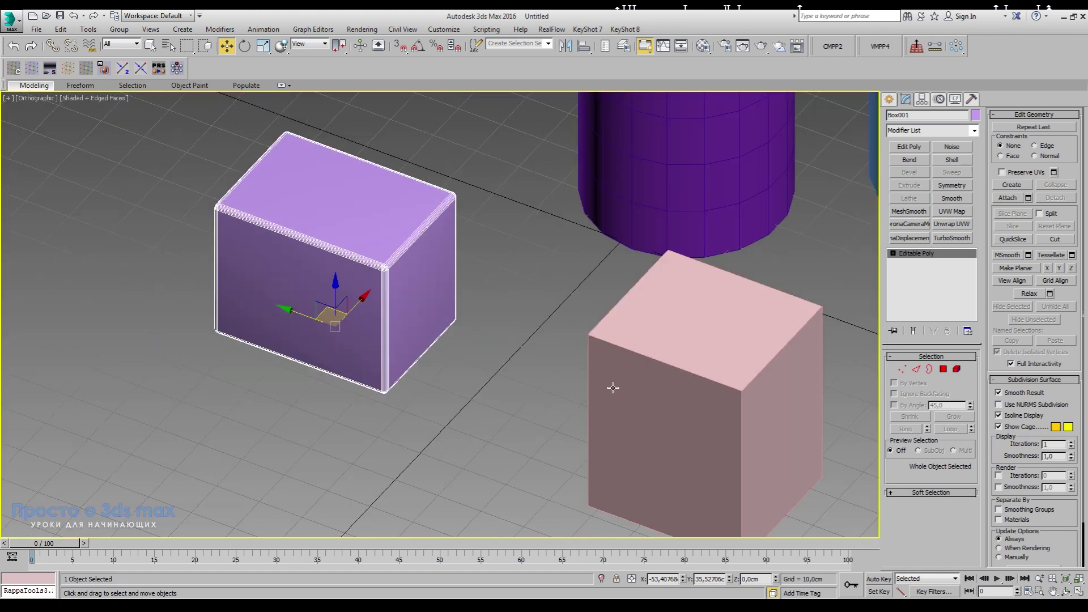
pyautogui.moveTo(262, 252); pyautogui.dragTo(402, 289, button='middle')
# Select the pink ChamferBox001 and give its edges a small fillet
pyautogui.click(748, 415)
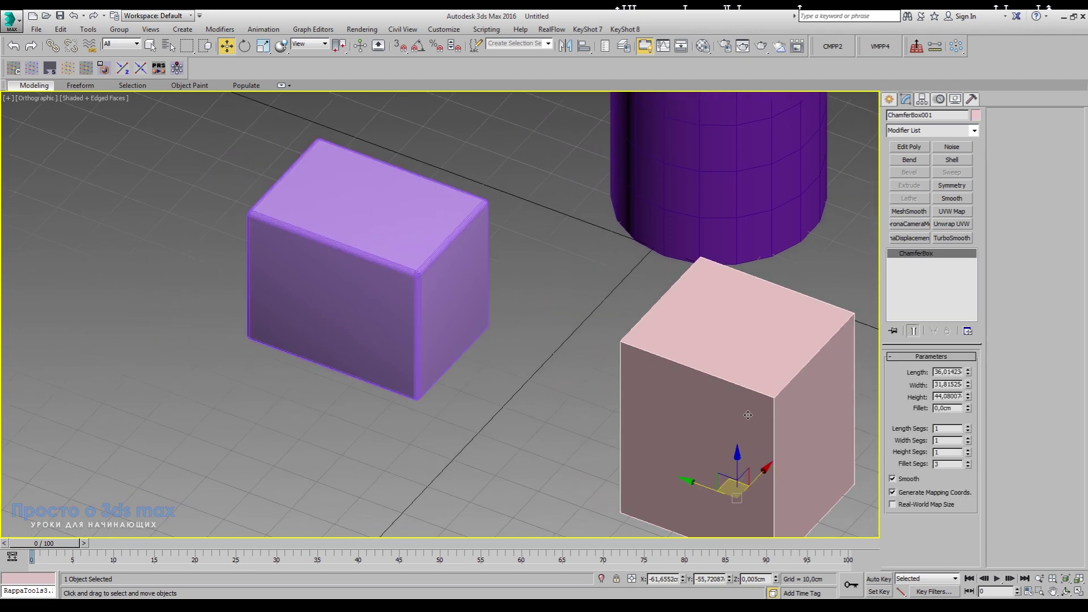
pyautogui.moveTo(748, 415); pyautogui.dragTo(582, 389, button='middle')
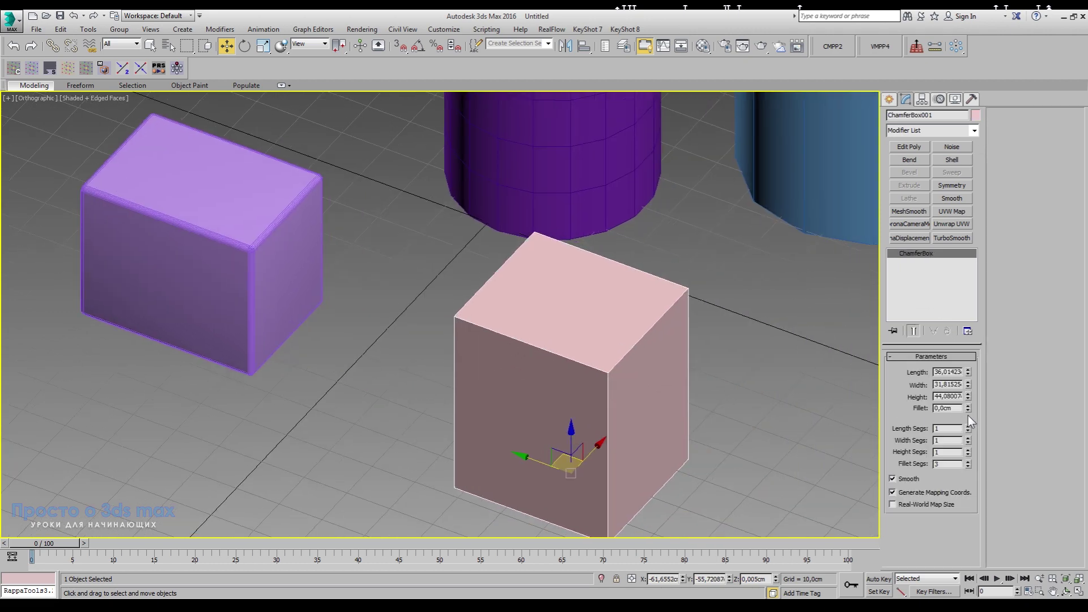
pyautogui.scroll(5, 648, 383)
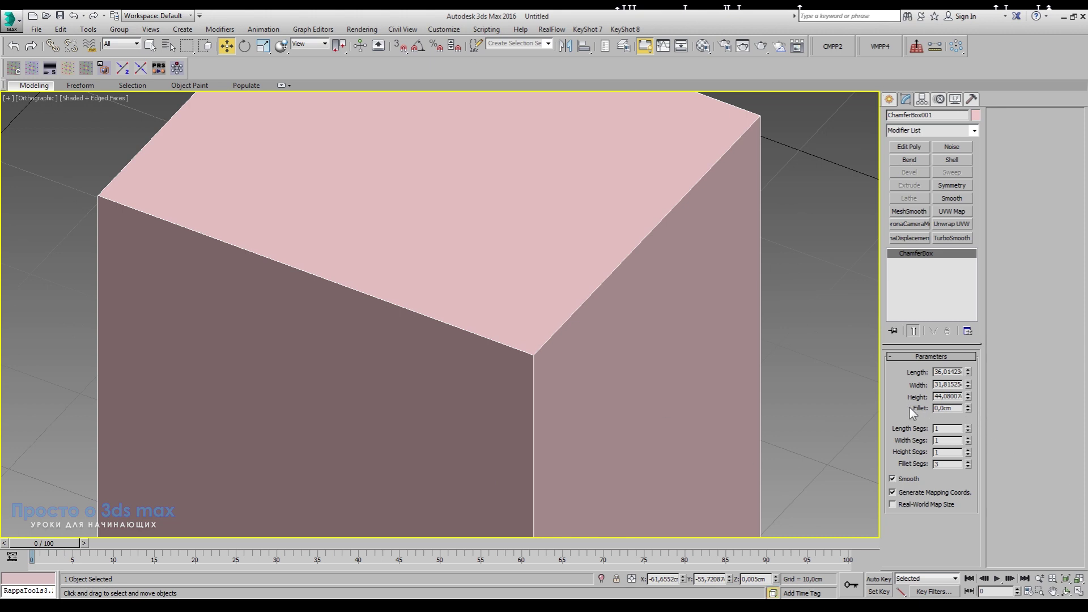
pyautogui.moveTo(970, 408); pyautogui.dragTo(970, 388)
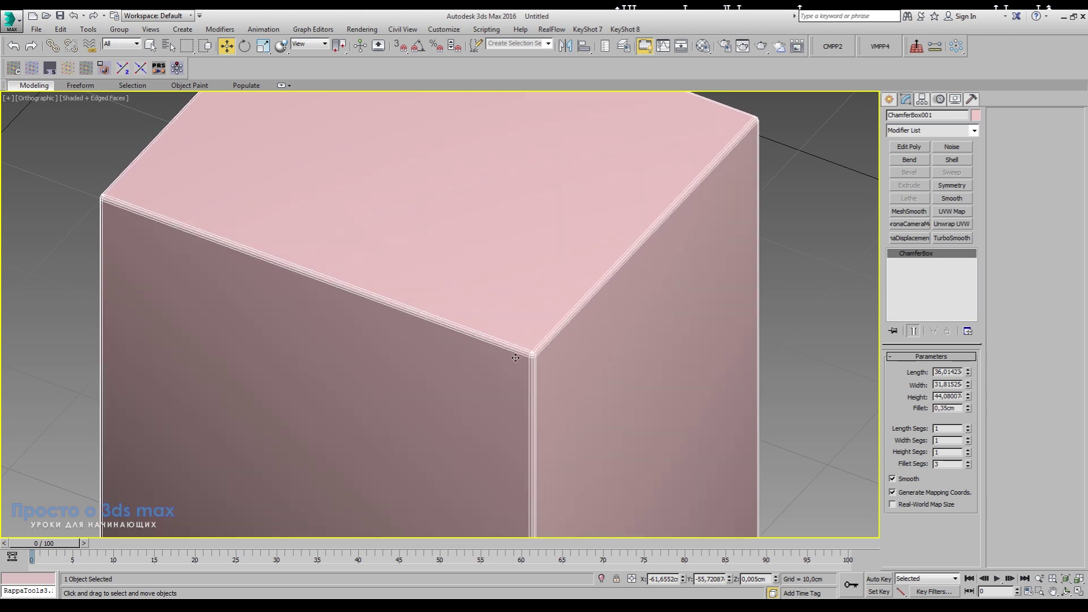
pyautogui.scroll(3, 520, 360)
pyautogui.scroll(2, 473, 359)
pyautogui.scroll(-3, 622, 365)
pyautogui.scroll(-3, 622, 365)
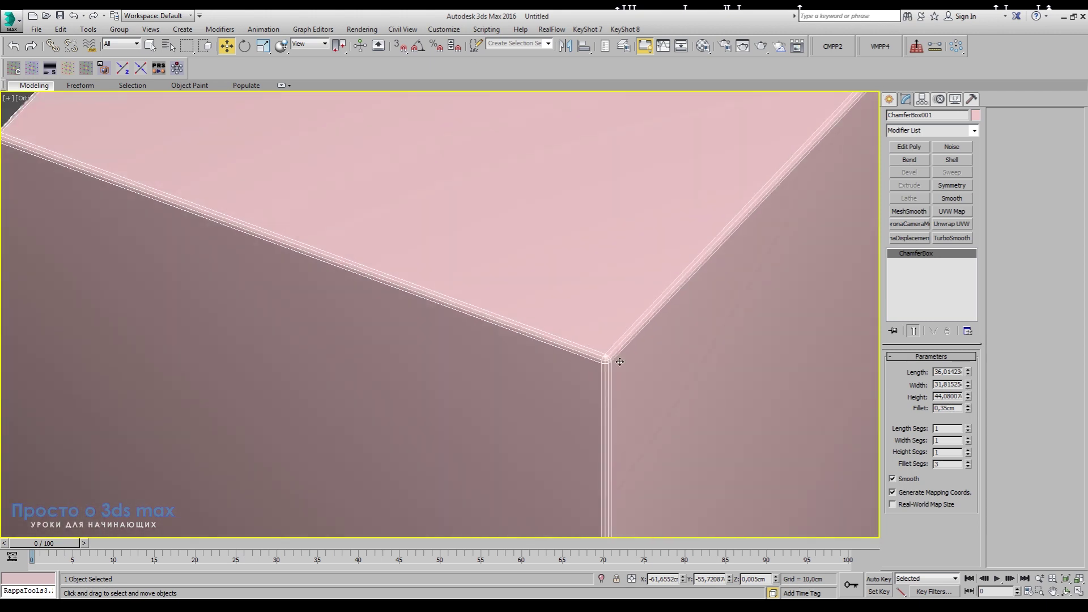
pyautogui.scroll(-3, 622, 365)
# Move the purple Box001 next to the pink chamfer box
pyautogui.moveTo(288, 284); pyautogui.dragTo(364, 284, button='middle')
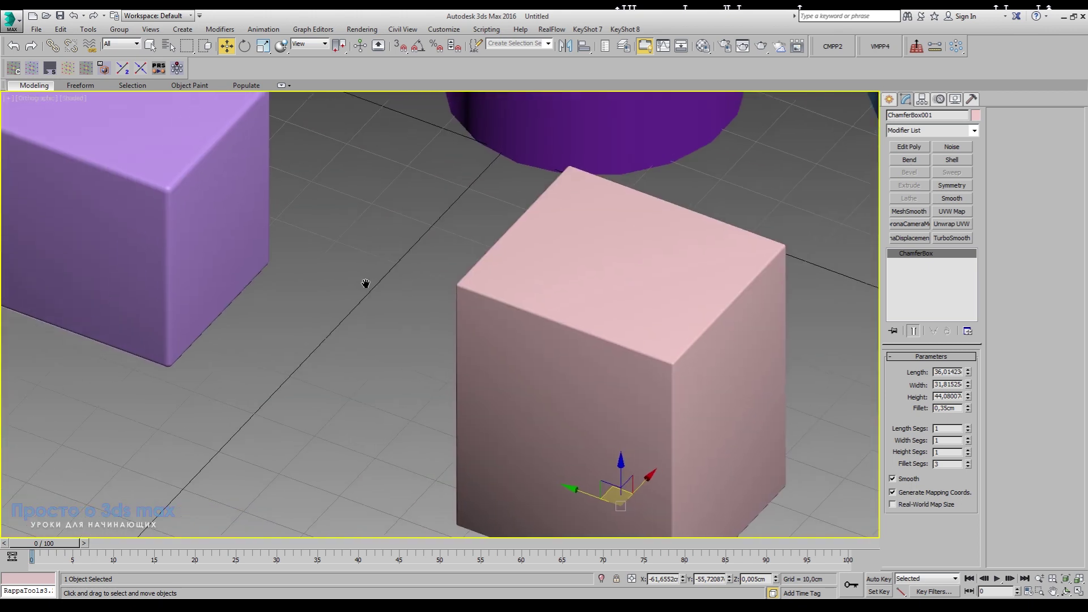
pyautogui.click(253, 257)
pyautogui.moveTo(86, 259); pyautogui.dragTo(341, 330)
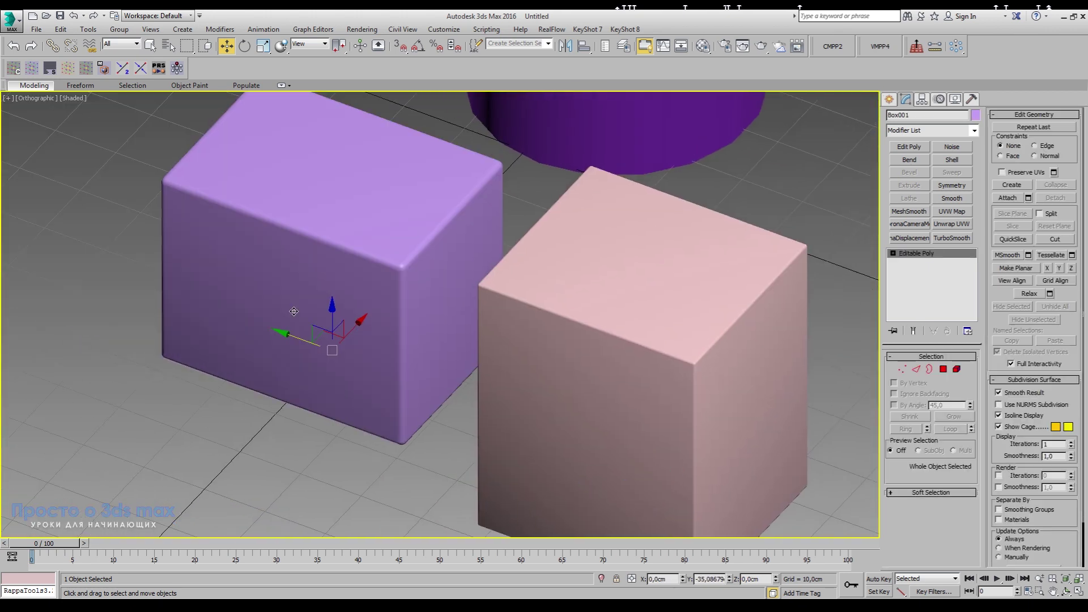
pyautogui.scroll(2, 629, 343)
# Increase the pink chamfer box's fillet to 0,92 cm
pyautogui.click(629, 345)
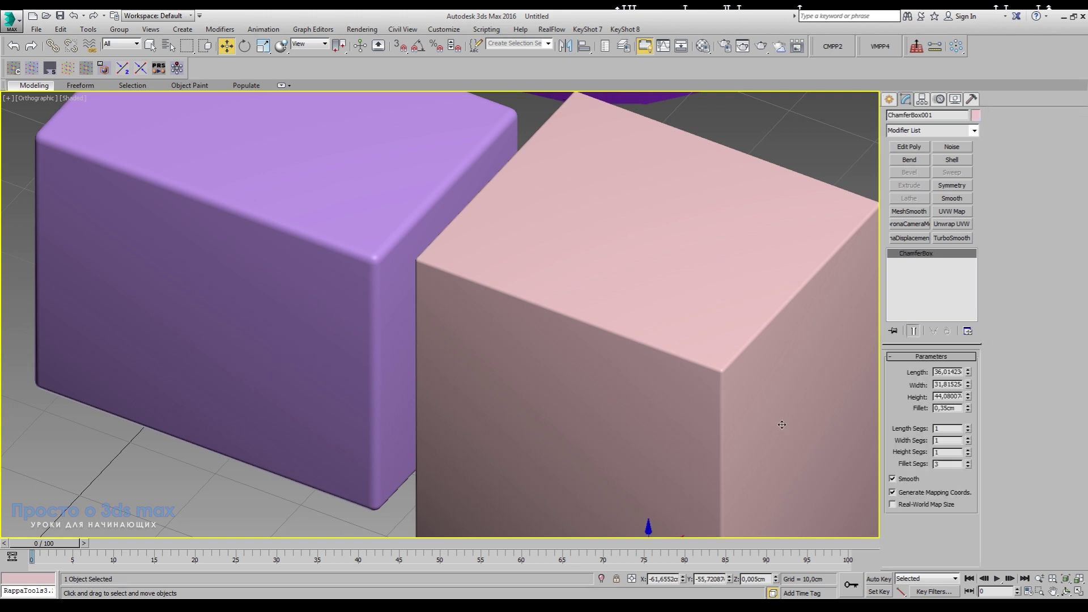
pyautogui.moveTo(968, 408); pyautogui.dragTo(974, 375)
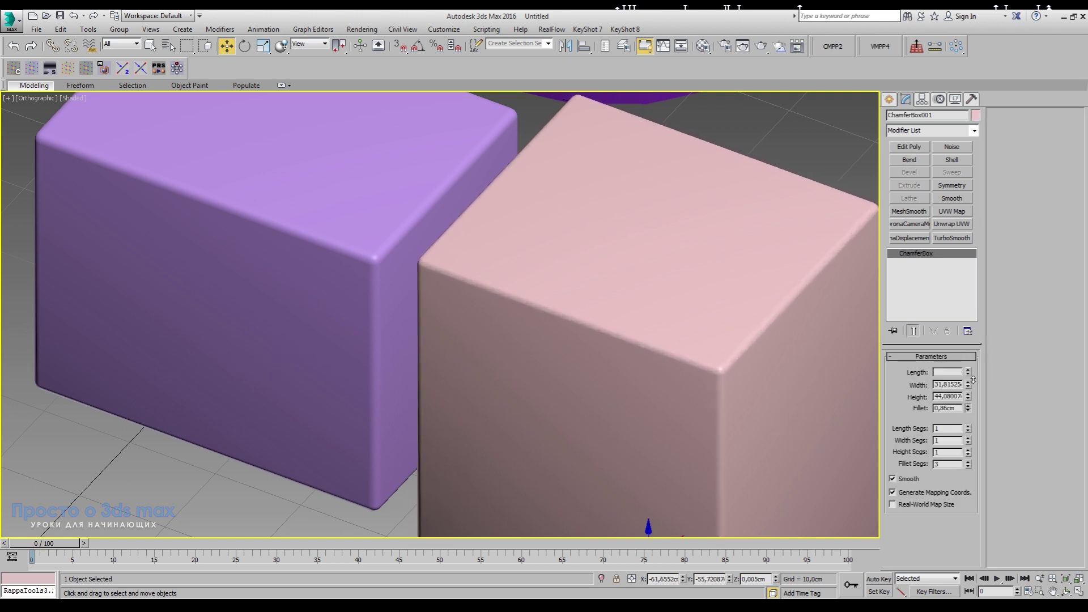
pyautogui.moveTo(675, 396); pyautogui.dragTo(553, 379, button='middle')
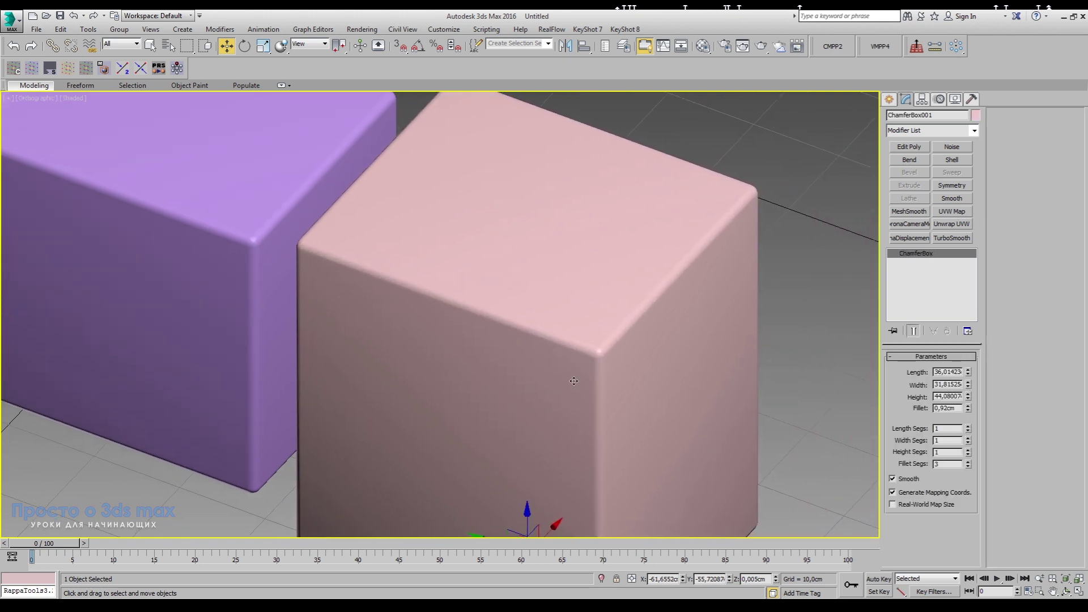
pyautogui.scroll(-3, 632, 374)
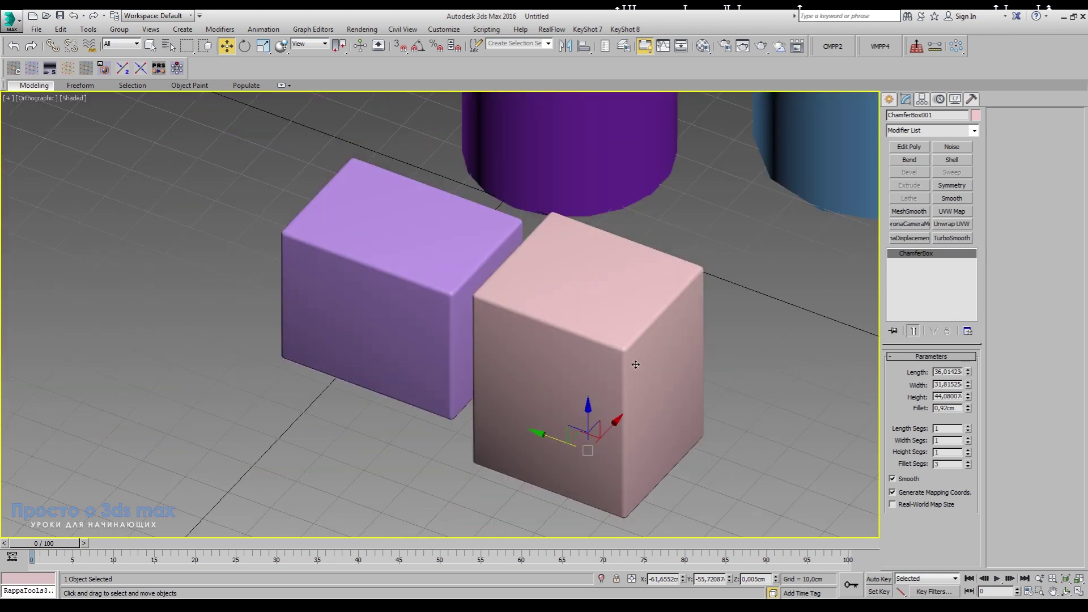
pyautogui.scroll(3, 491, 363)
# Toggle Smooth on the pink box to compare shading, then show edged faces
pyautogui.click(893, 478)
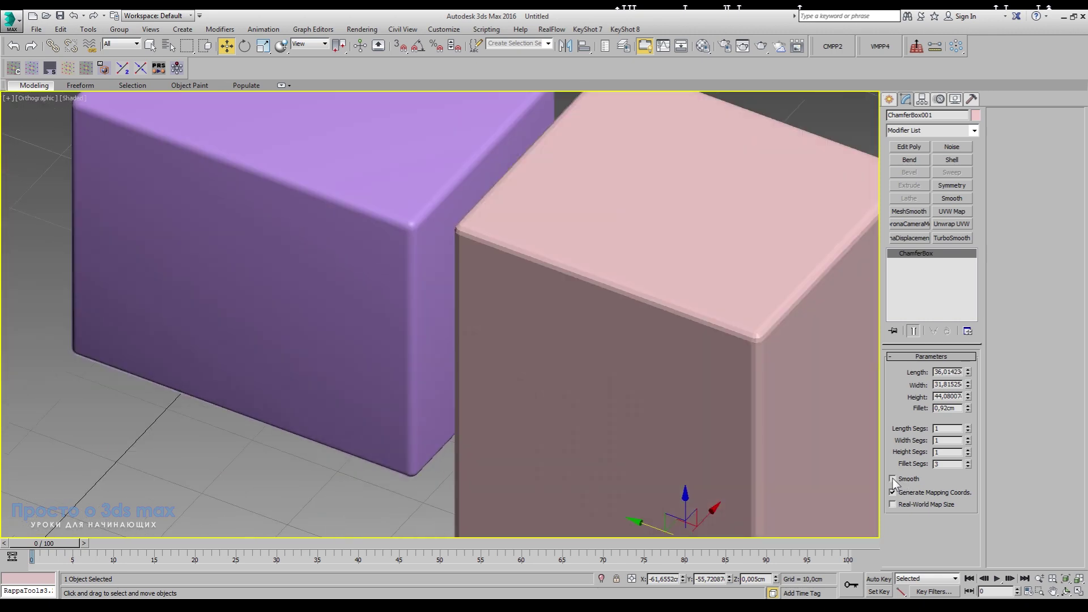
pyautogui.click(893, 478)
pyautogui.click(893, 479)
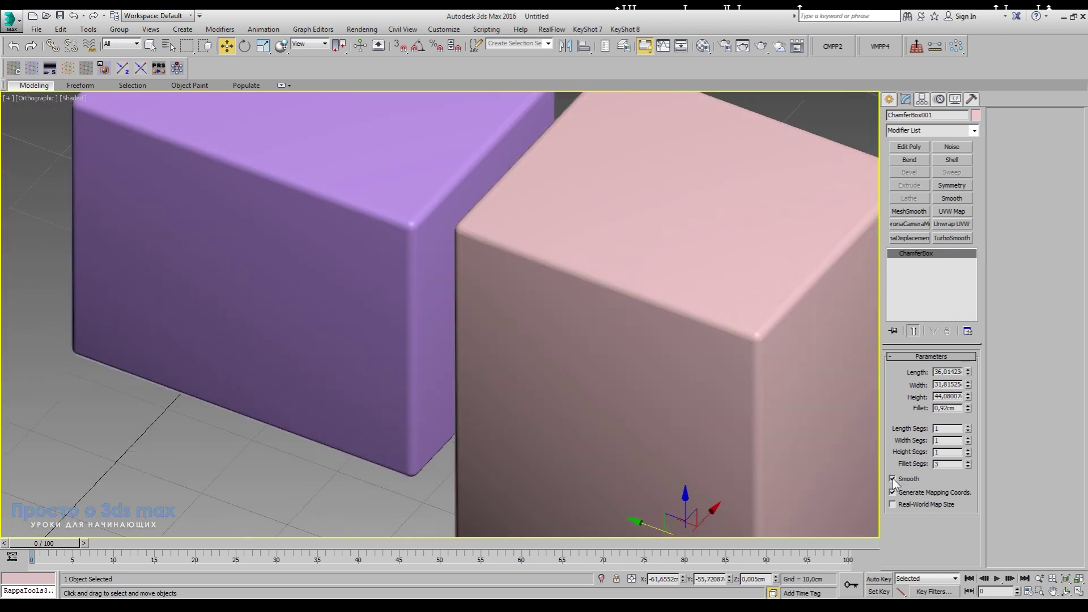
pyautogui.click(347, 248)
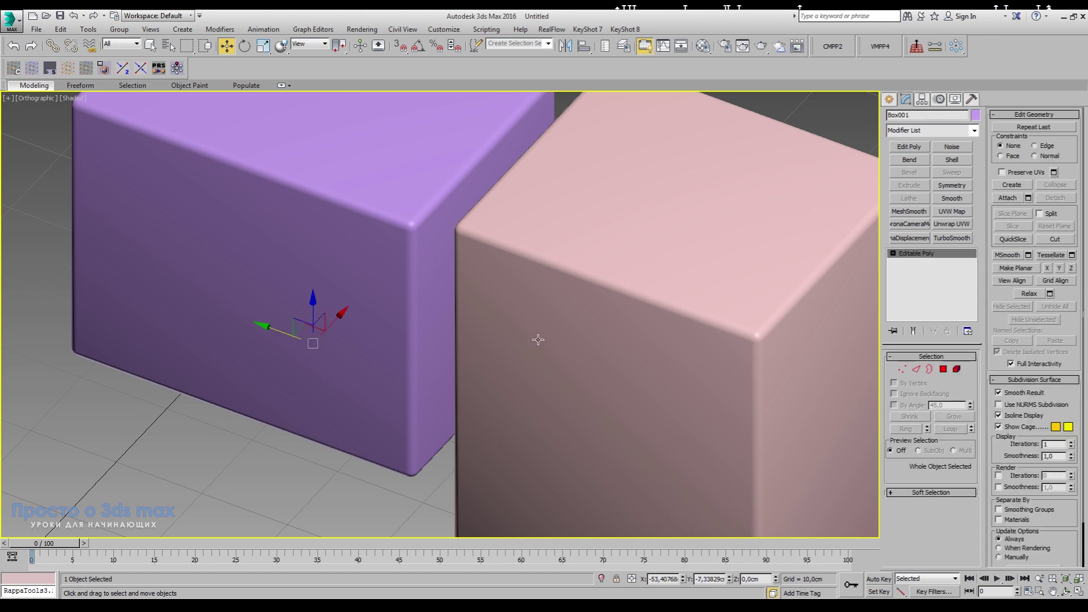
pyautogui.click(563, 277)
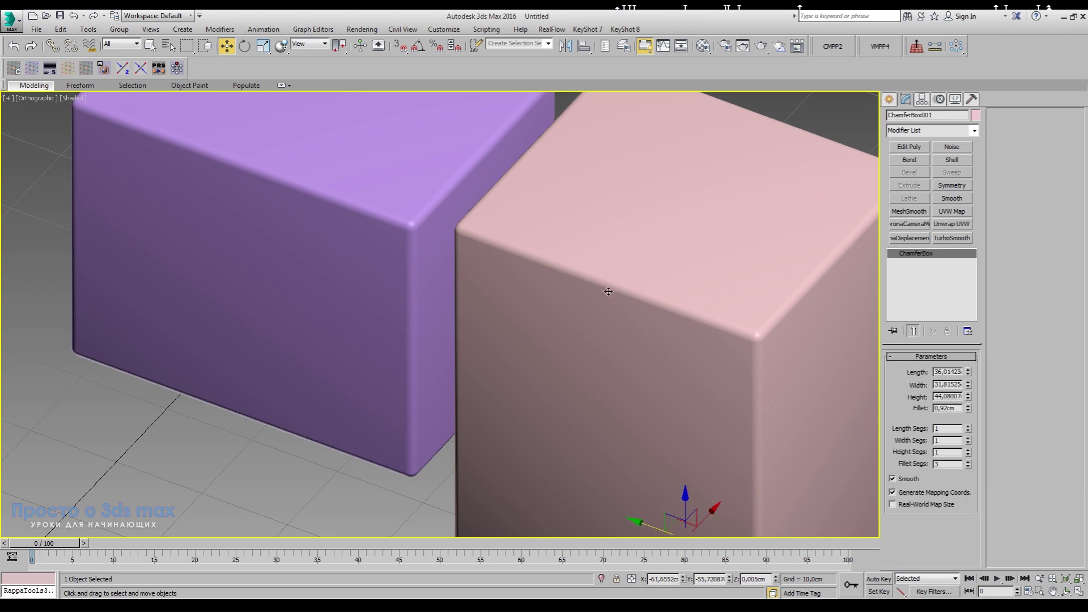
pyautogui.press('F4')
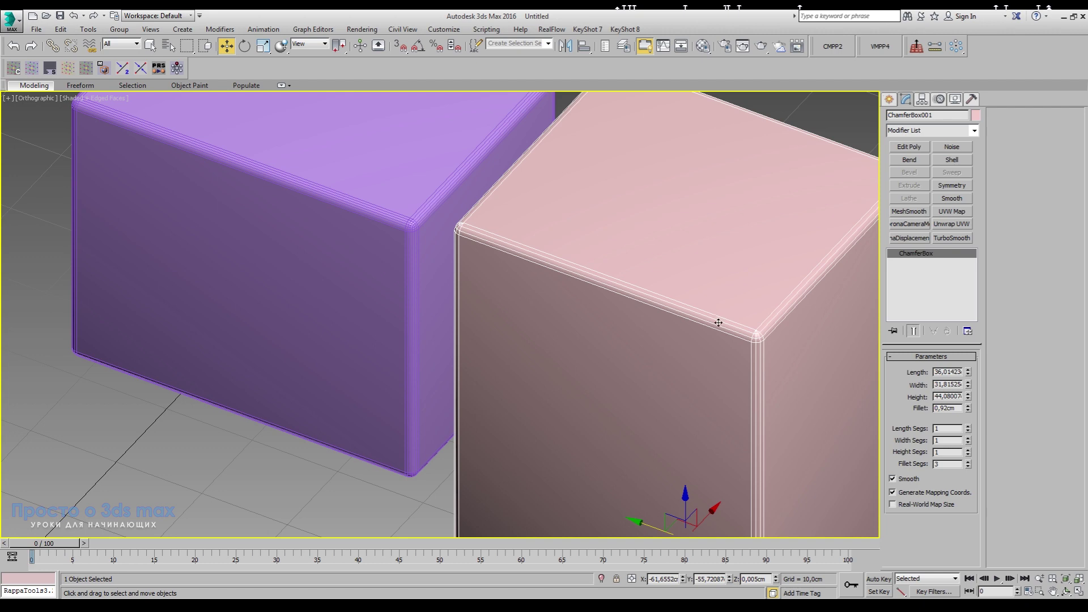
pyautogui.scroll(5, 784, 337)
pyautogui.scroll(3, 773, 343)
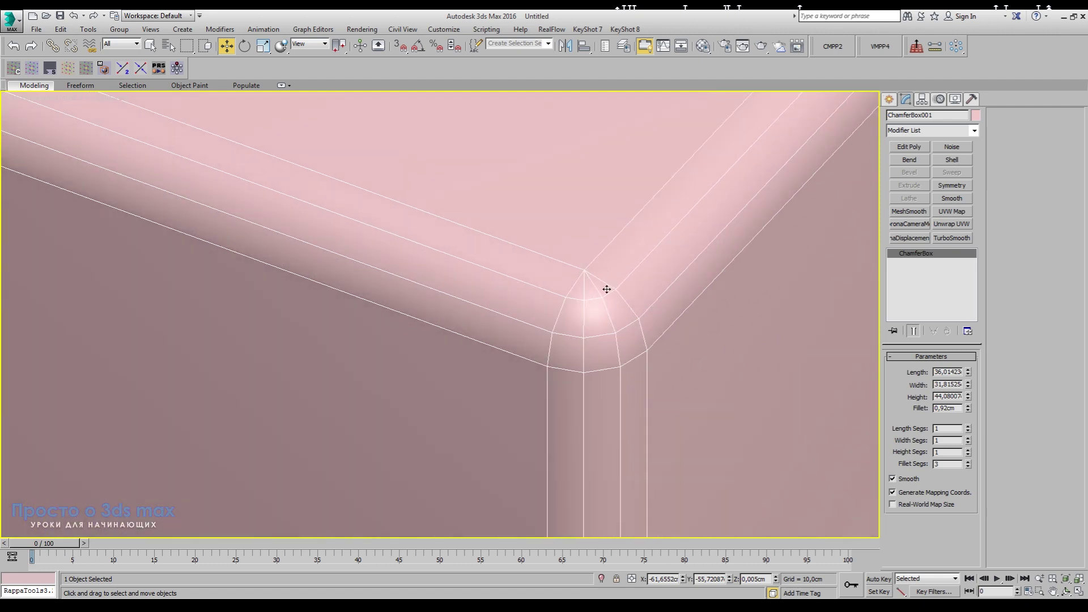
# Apply TurboSmooth with 3 iterations to the pink chamfer box
pyautogui.click(950, 238)
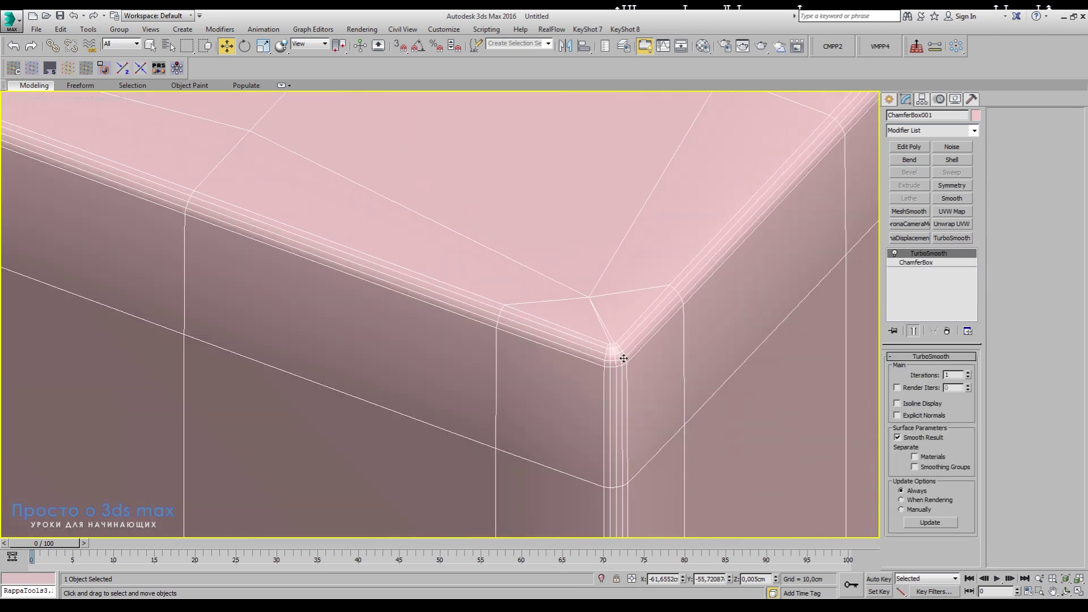
pyautogui.click(968, 372)
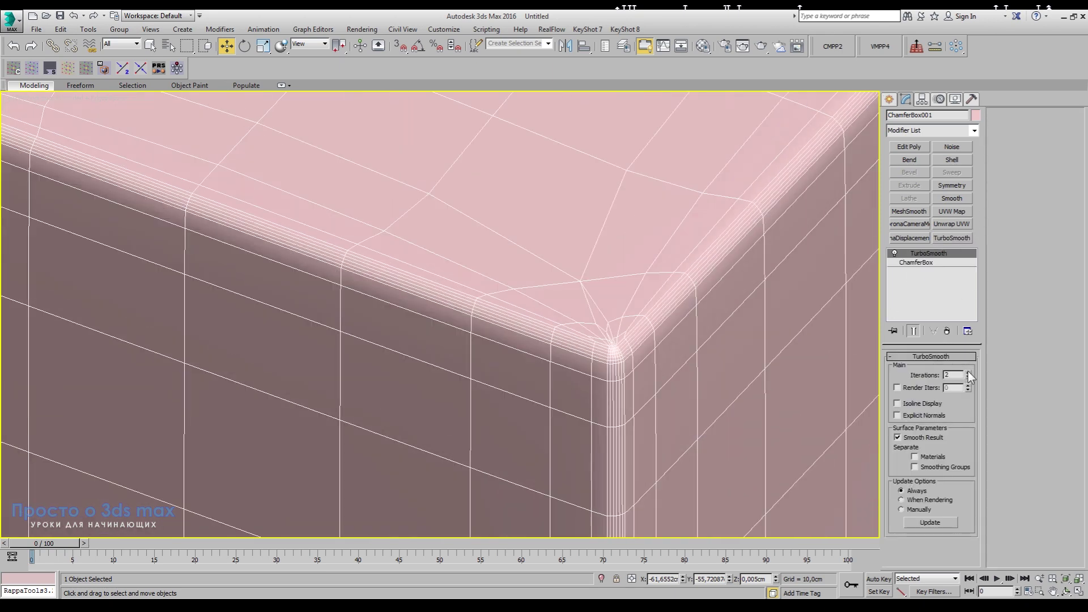
pyautogui.click(968, 372)
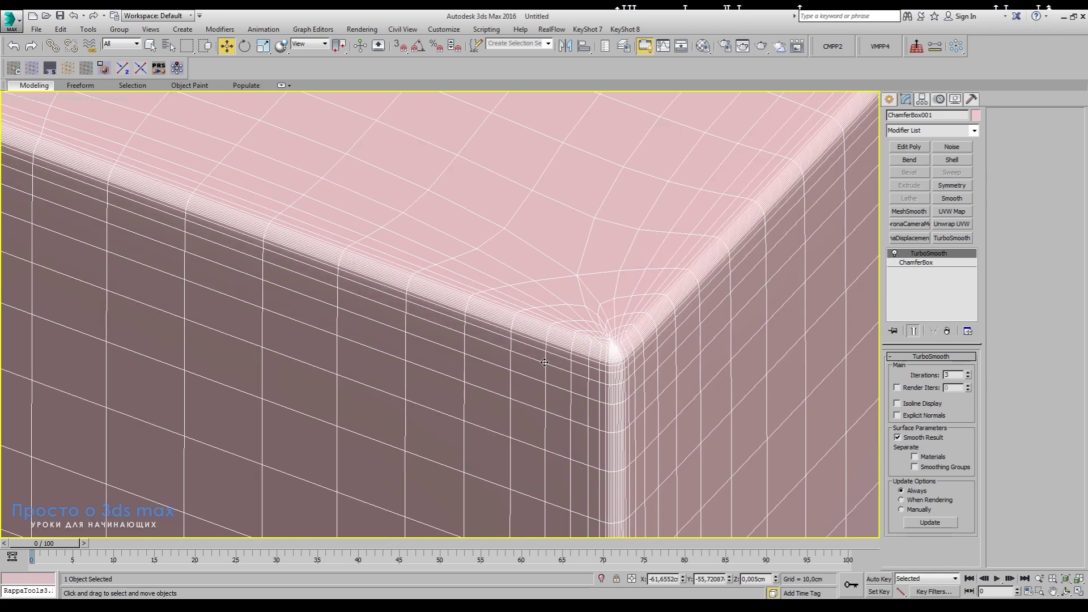
pyautogui.scroll(3, 623, 340)
pyautogui.moveTo(659, 314); pyautogui.dragTo(618, 382, button='middle')
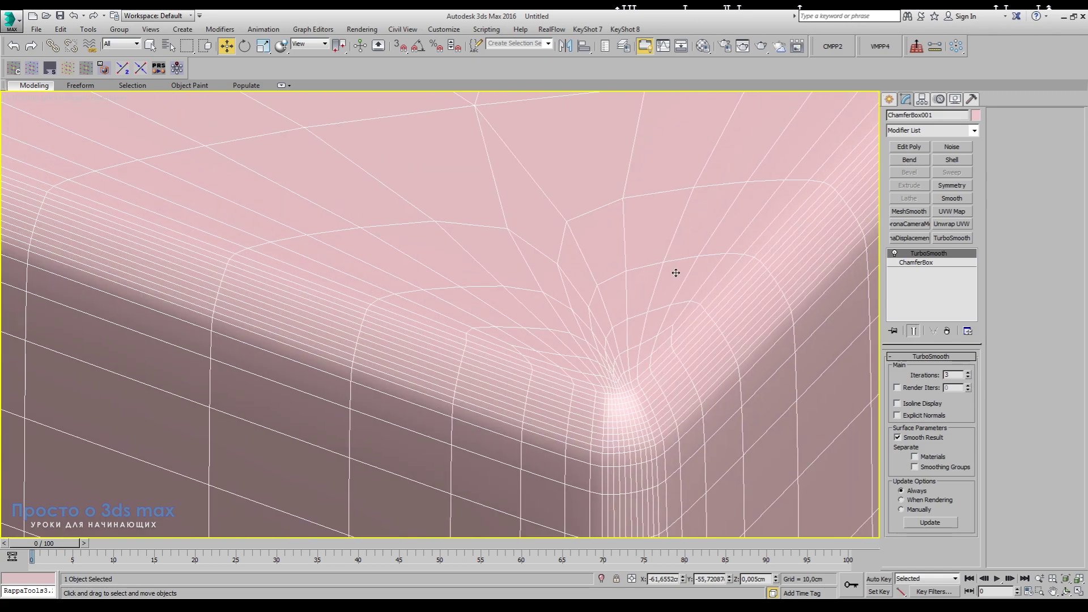
pyautogui.scroll(-5, 651, 323)
pyautogui.scroll(-5, 652, 323)
# Orbit around the smoothed pink box to inspect it, then select the purple box
pyautogui.keyDown('alt'); pyautogui.moveTo(381, 288); pyautogui.dragTo(489, 300, button='middle'); pyautogui.keyUp('alt')
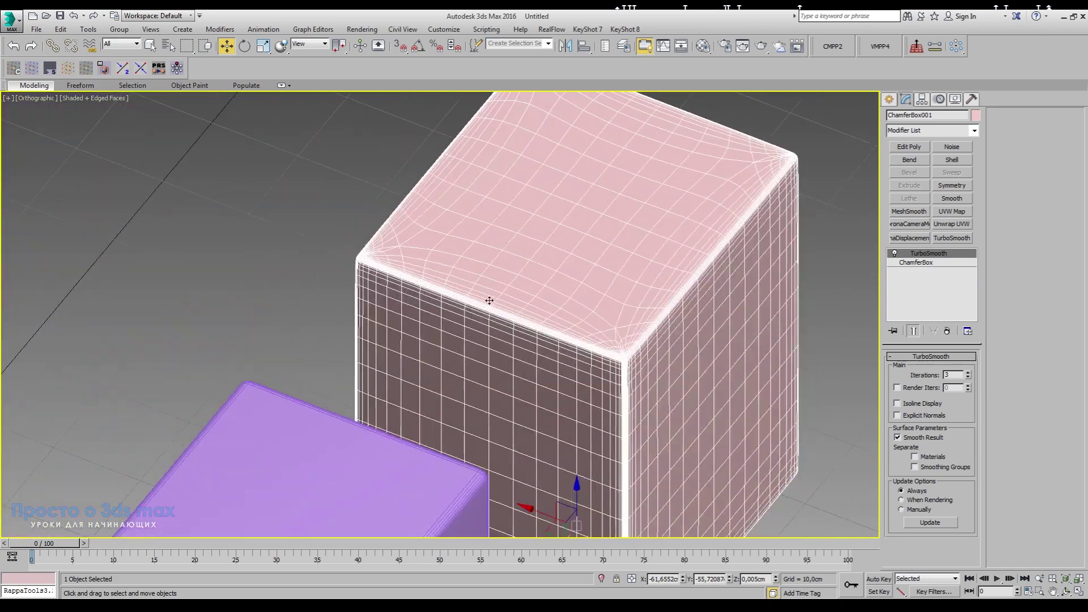
pyautogui.scroll(5, 498, 338)
pyautogui.scroll(3, 516, 338)
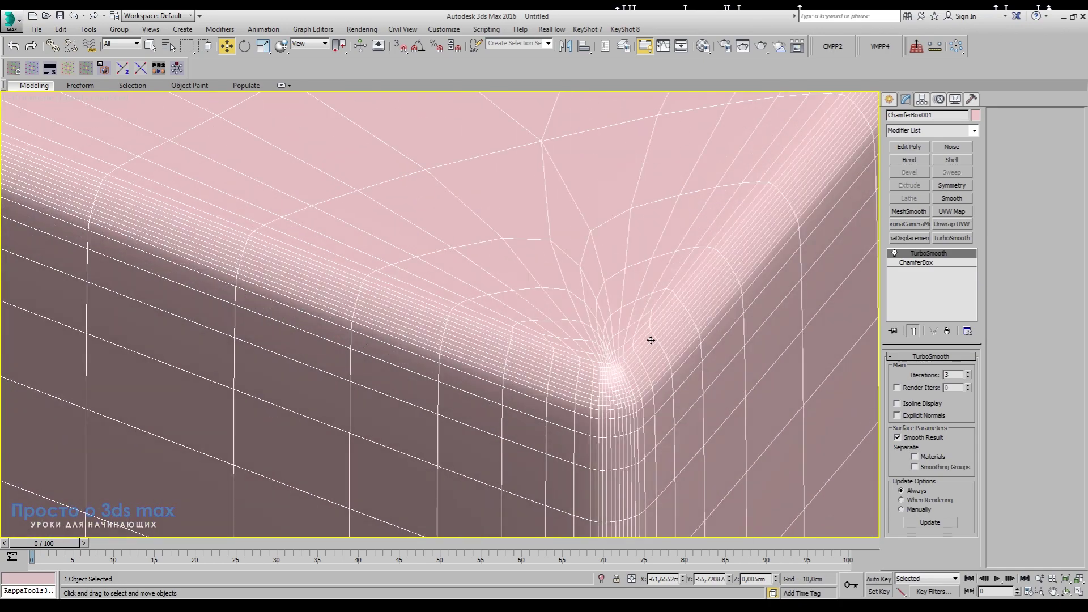
pyautogui.scroll(-5, 651, 340)
pyautogui.scroll(-3, 650, 340)
pyautogui.moveTo(650, 340)
pyautogui.keyDown('alt'); pyautogui.mouseDown(button='middle')
pyautogui.moveTo(592, 372)
pyautogui.moveTo(567, 352)
pyautogui.mouseUp(button='middle'); pyautogui.keyUp('alt')
pyautogui.scroll(-3, 592, 372)
pyautogui.scroll(5, 538, 401)
pyautogui.scroll(2, 537, 400)
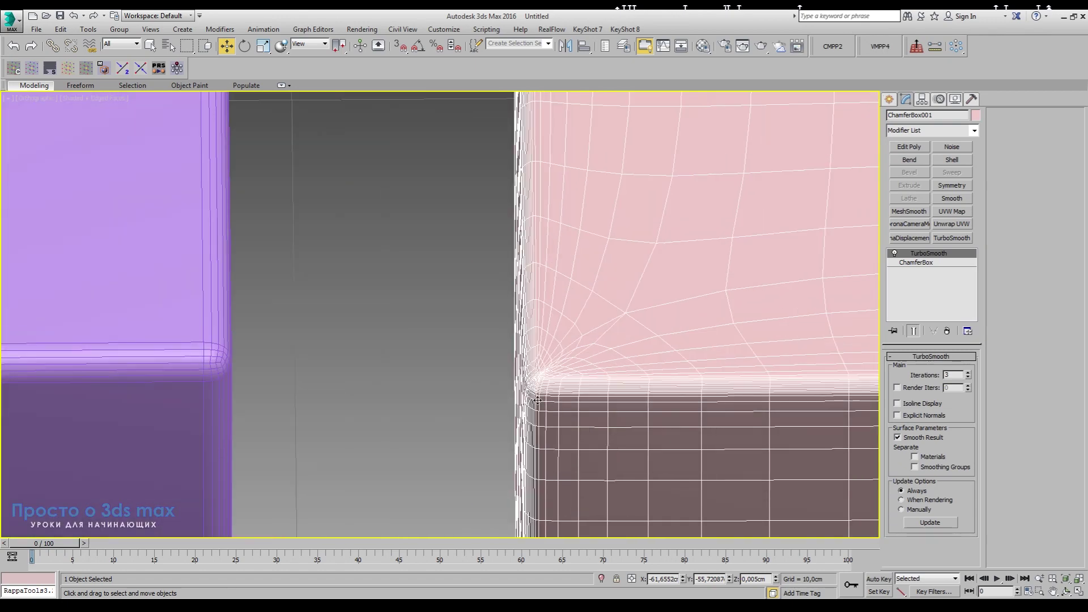
pyautogui.scroll(-5, 537, 401)
pyautogui.click(451, 376)
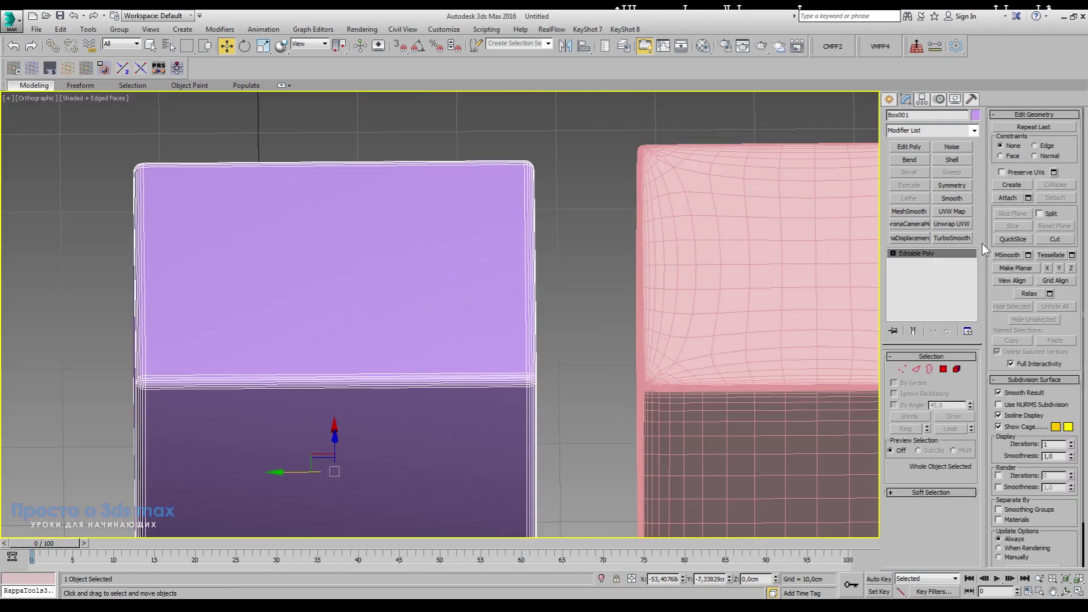
# Apply TurboSmooth with 3 iterations to the purple Box001
pyautogui.click(951, 238)
pyautogui.click(969, 372)
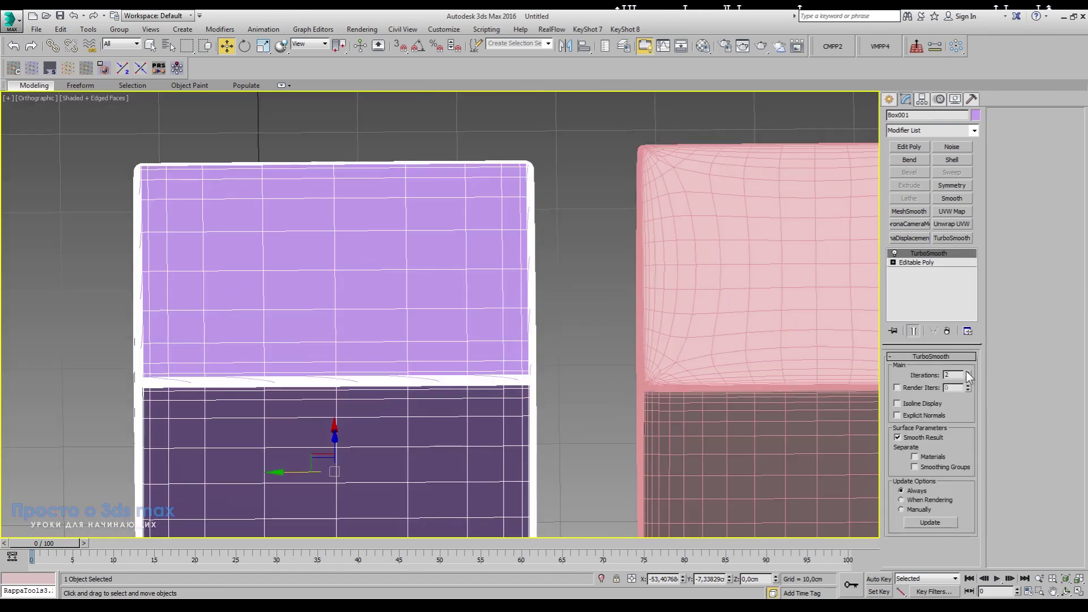
pyautogui.scroll(-3, 649, 414)
pyautogui.keyDown('alt'); pyautogui.moveTo(679, 363); pyautogui.dragTo(658, 352, button='middle'); pyautogui.keyUp('alt')
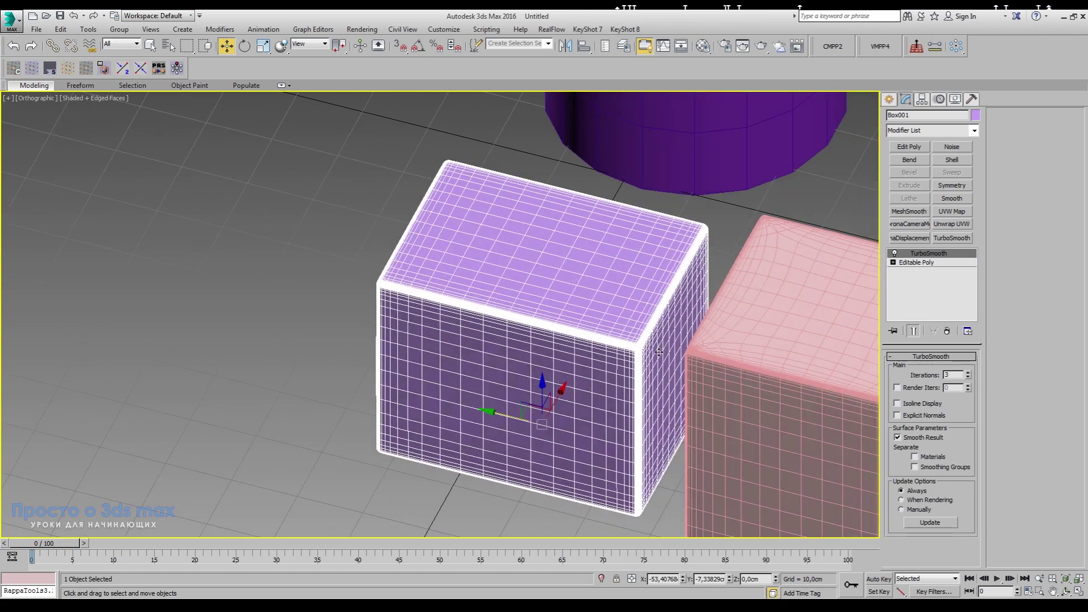
pyautogui.scroll(4, 658, 352)
pyautogui.scroll(4, 544, 354)
pyautogui.scroll(1, 567, 353)
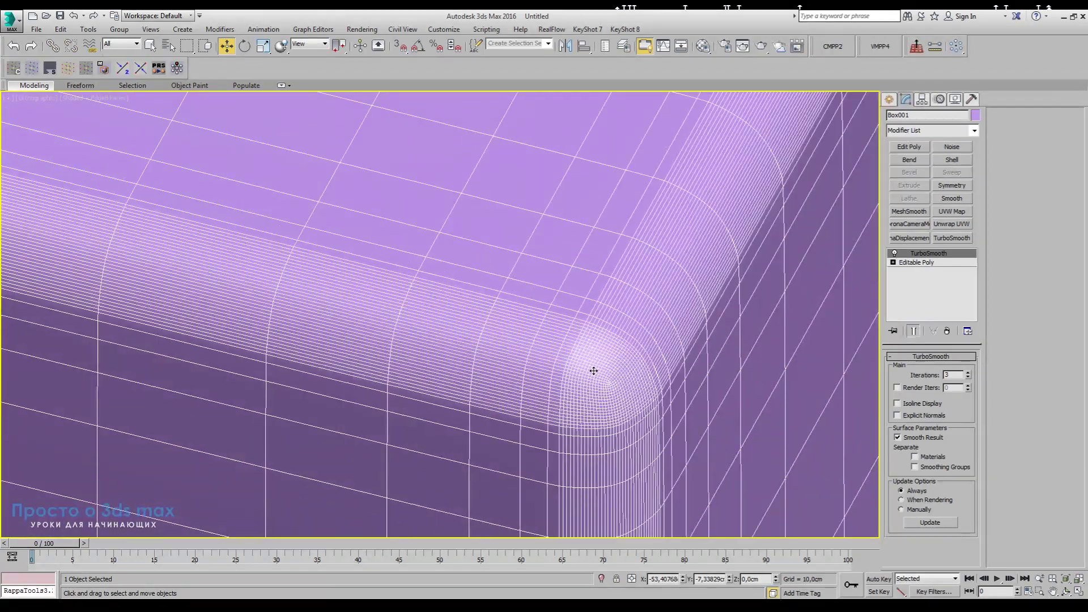
pyautogui.scroll(-1, 594, 370)
pyautogui.scroll(-2, 601, 390)
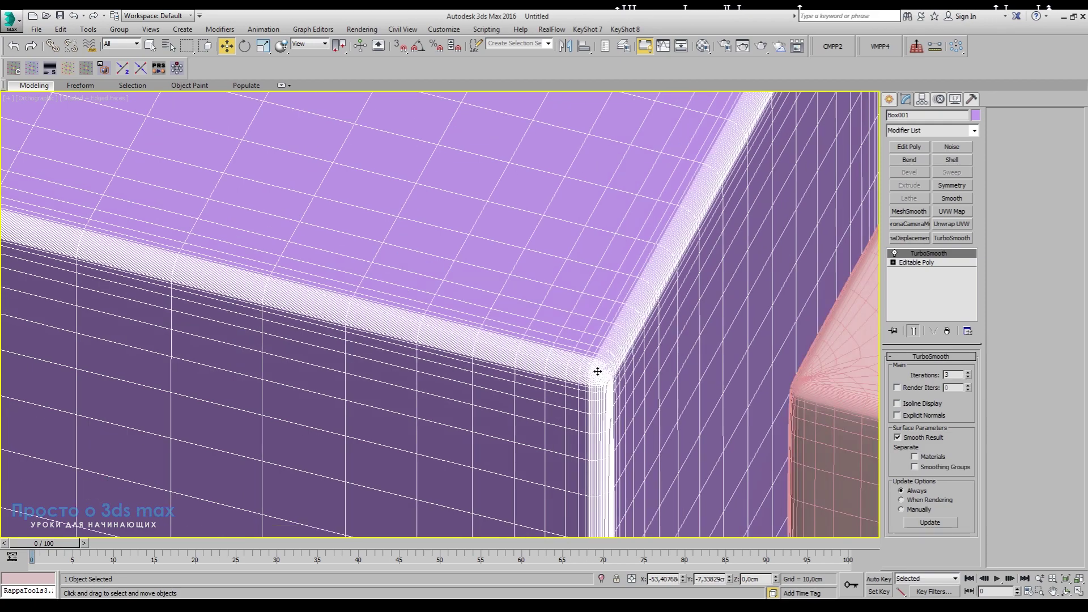
pyautogui.scroll(-2, 597, 372)
pyautogui.scroll(-1, 427, 328)
pyautogui.scroll(-2, 427, 327)
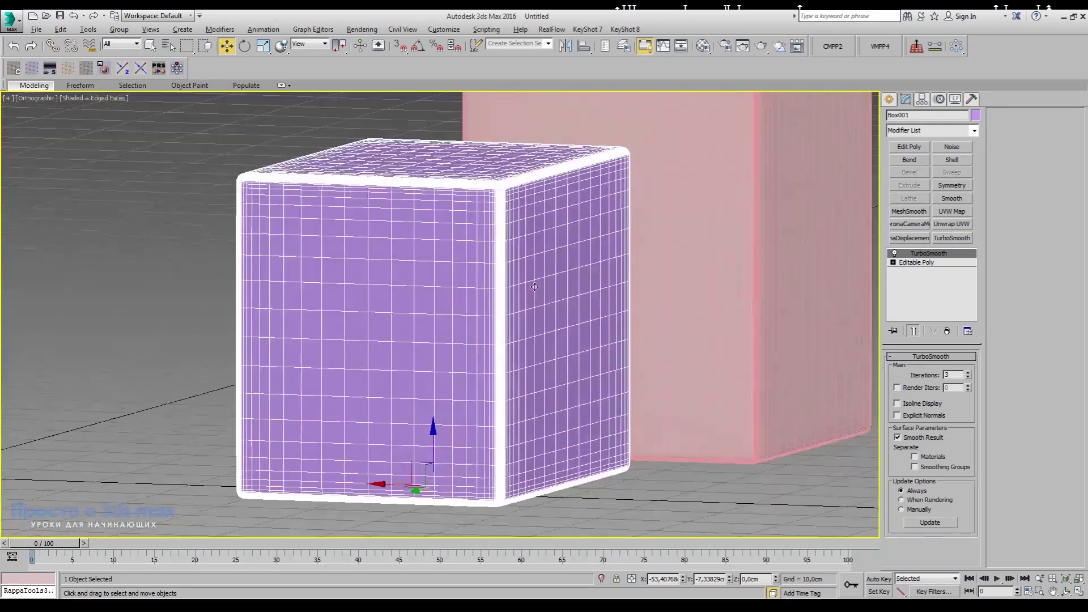
pyautogui.scroll(3, 420, 340)
pyautogui.scroll(2, 568, 369)
pyautogui.scroll(2, 568, 368)
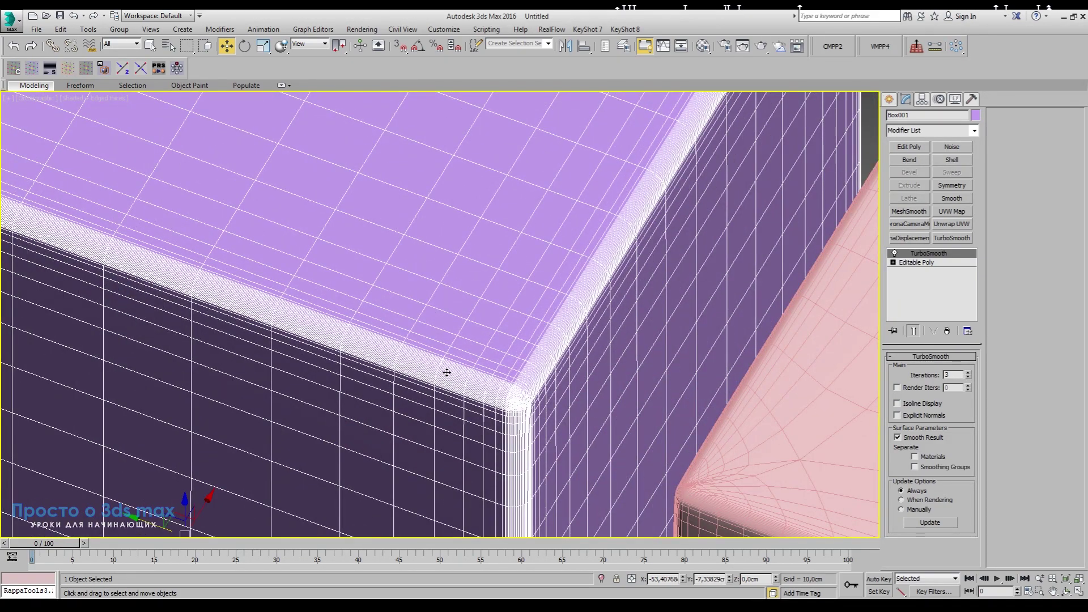
# Hide edged faces with F4 and zoom around to compare both boxes' rounded corners
pyautogui.press('F4')
pyautogui.scroll(-1, 447, 373)
pyautogui.scroll(-2, 445, 374)
pyautogui.scroll(-1, 479, 357)
pyautogui.scroll(1, 585, 420)
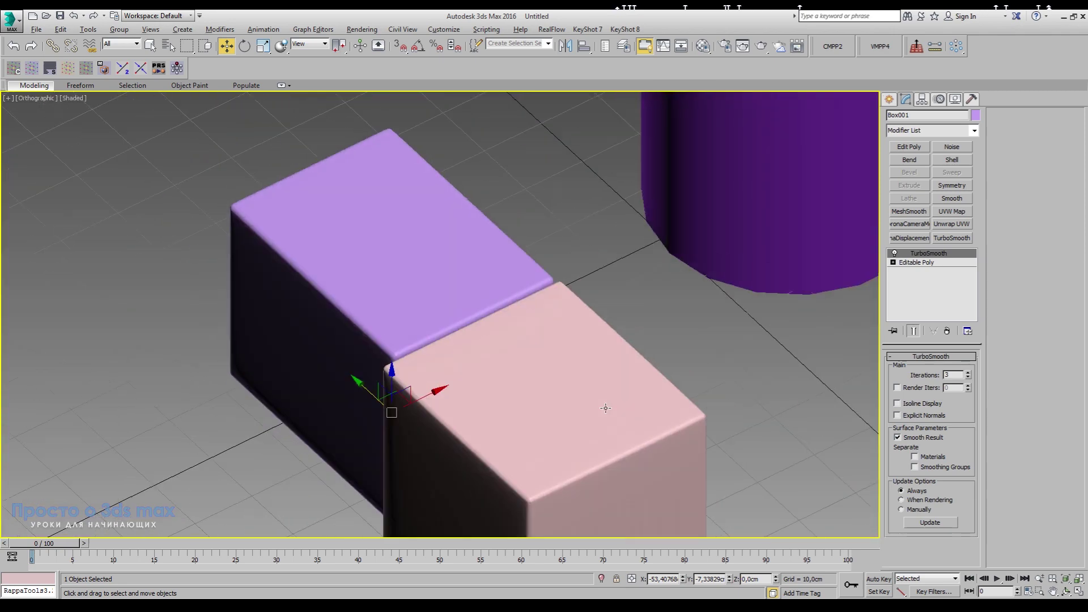
pyautogui.scroll(-2, 605, 408)
pyautogui.scroll(-1, 637, 399)
pyautogui.scroll(4, 533, 334)
pyautogui.scroll(2, 532, 306)
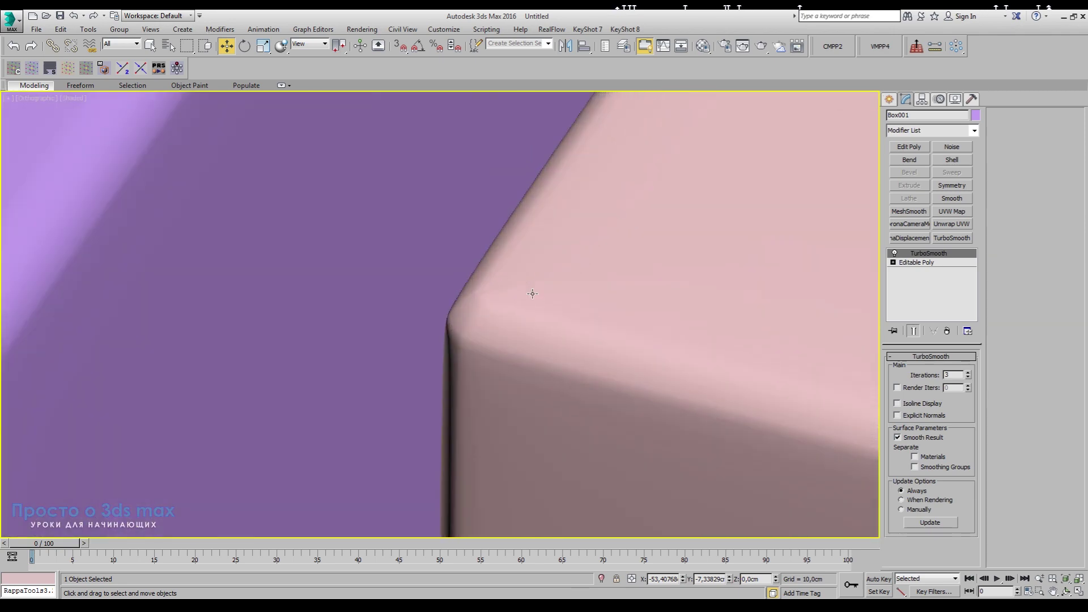
pyautogui.scroll(-2, 524, 293)
pyautogui.scroll(3, 505, 303)
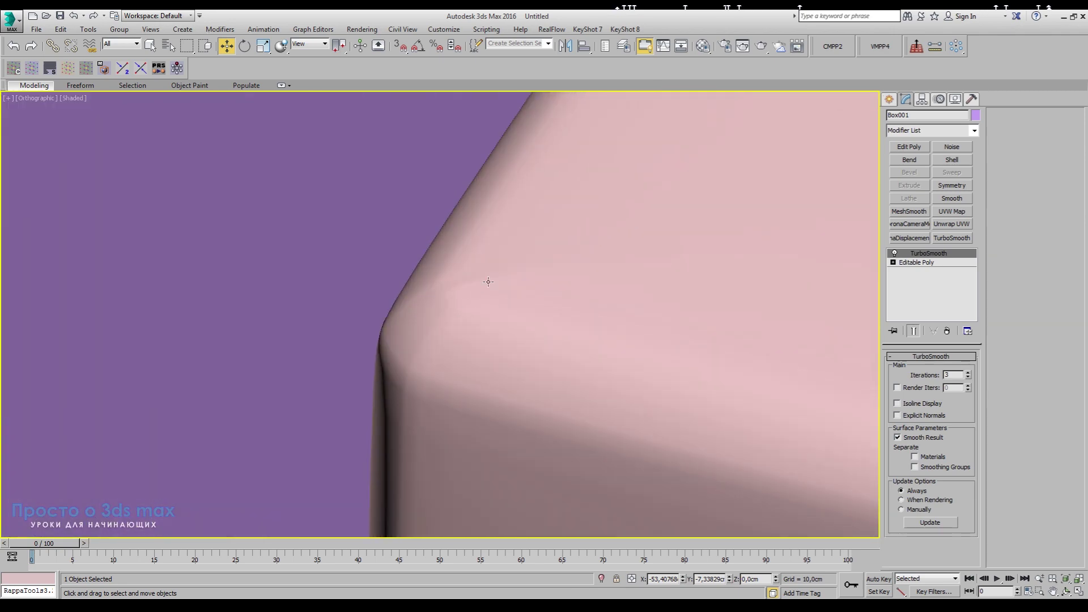
pyautogui.scroll(-1, 546, 284)
pyautogui.scroll(-2, 558, 292)
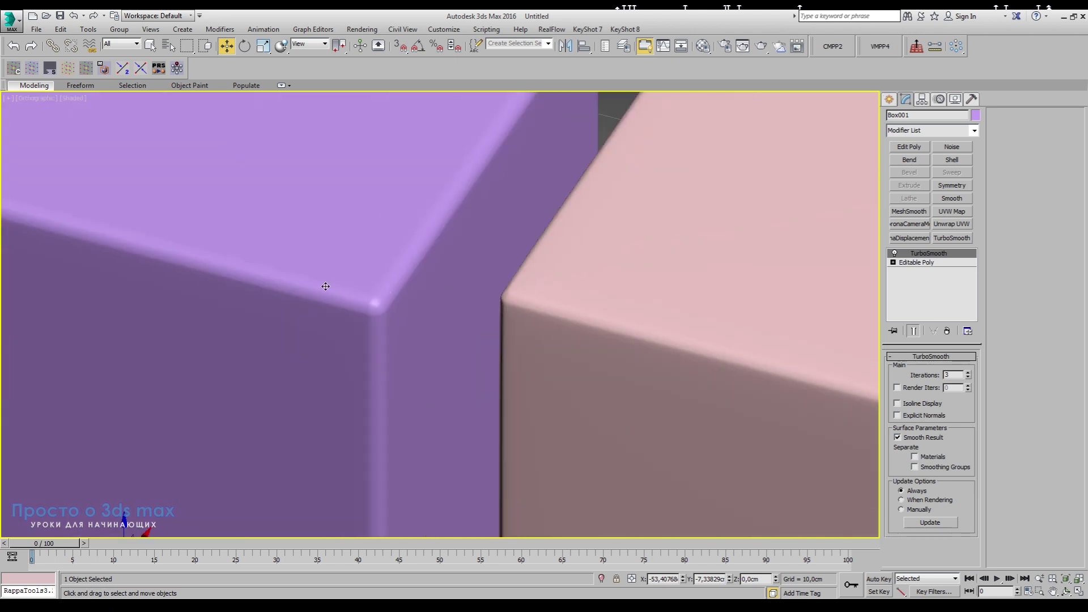
pyautogui.scroll(-2, 567, 318)
pyautogui.scroll(1, 620, 366)
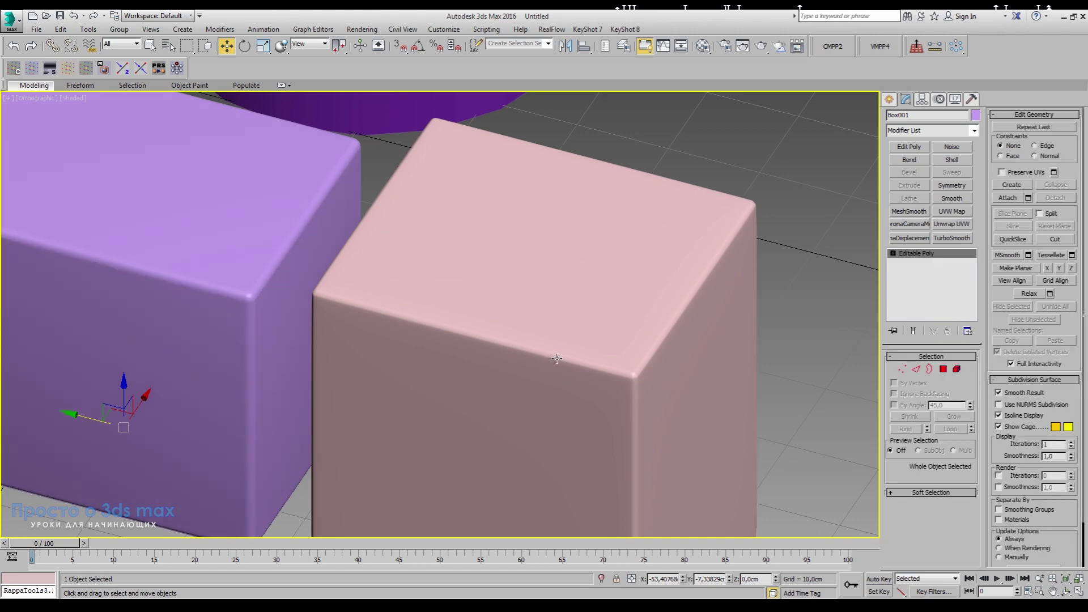
pyautogui.scroll(-3, 601, 368)
# Delete the pink ChamferBox001 and the purple Box001
pyautogui.click(621, 354)
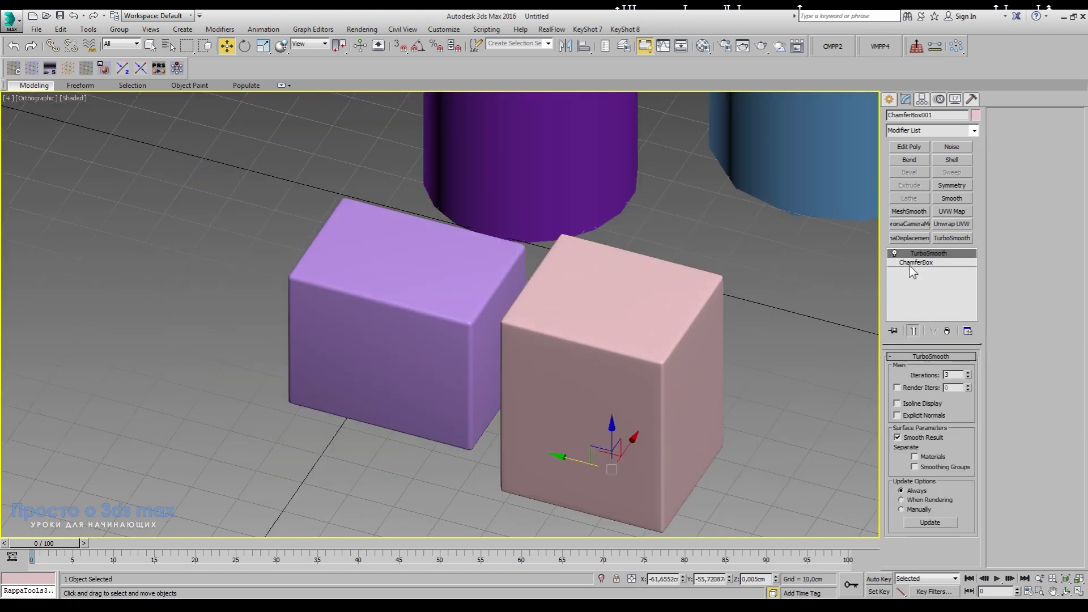
pyautogui.press('F4')
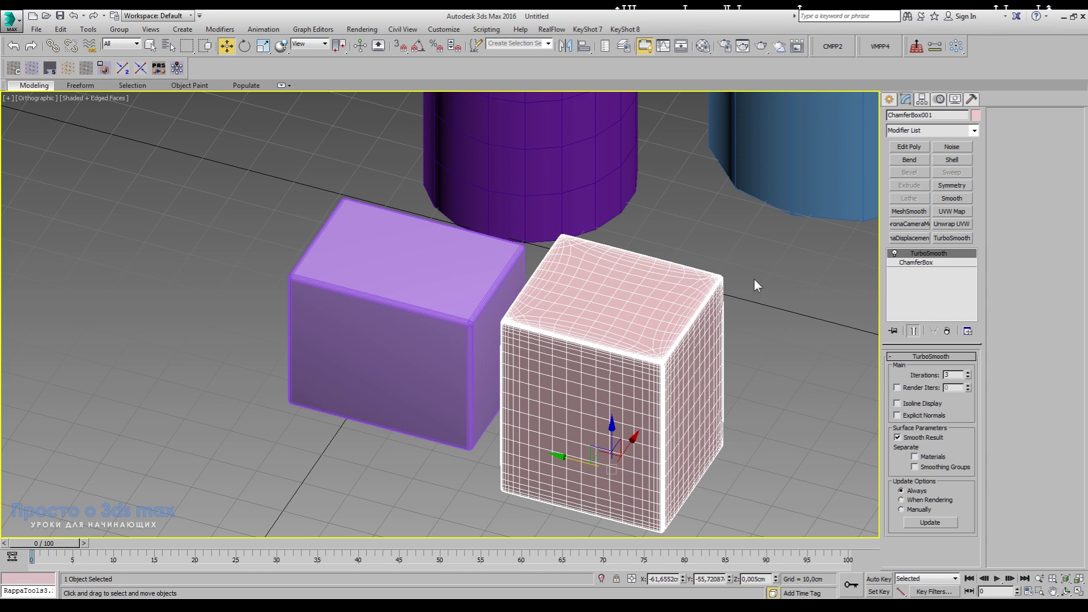
pyautogui.press('Delete')
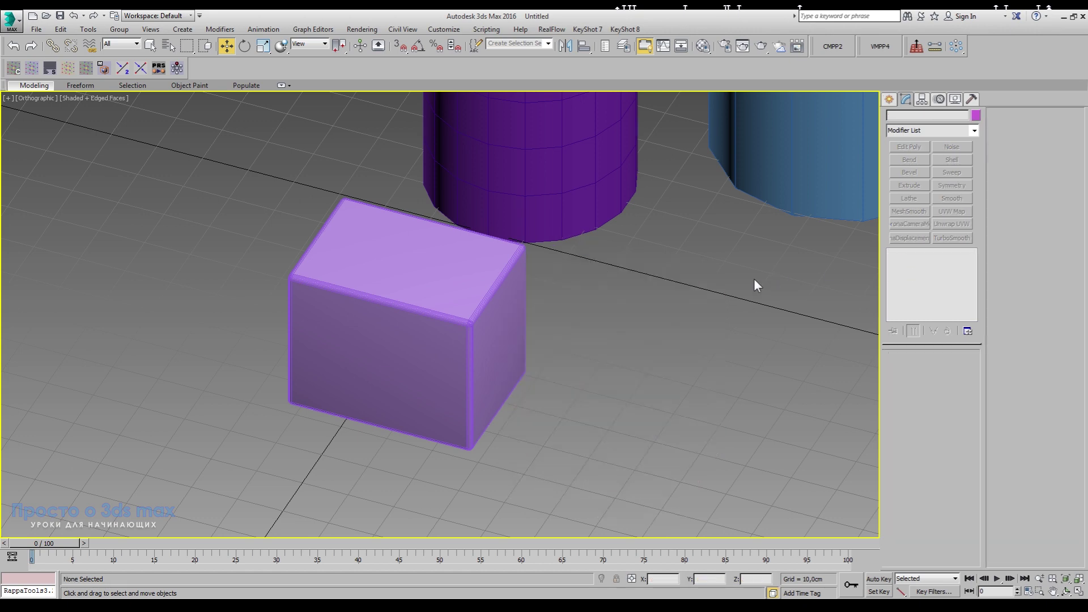
pyautogui.click(405, 321)
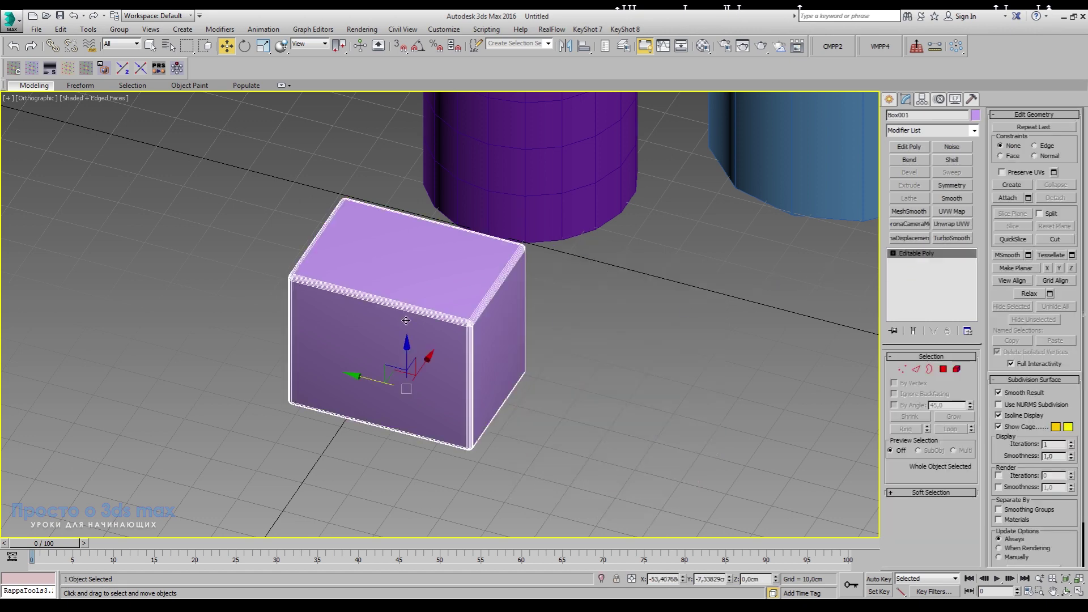
pyautogui.press('Delete')
# Select the purple Cylinder001 after briefly selecting the blue cylinder and pink Gengon
pyautogui.scroll(-3, 383, 449)
pyautogui.scroll(5, 403, 359)
pyautogui.scroll(2, 403, 359)
pyautogui.click(370, 359)
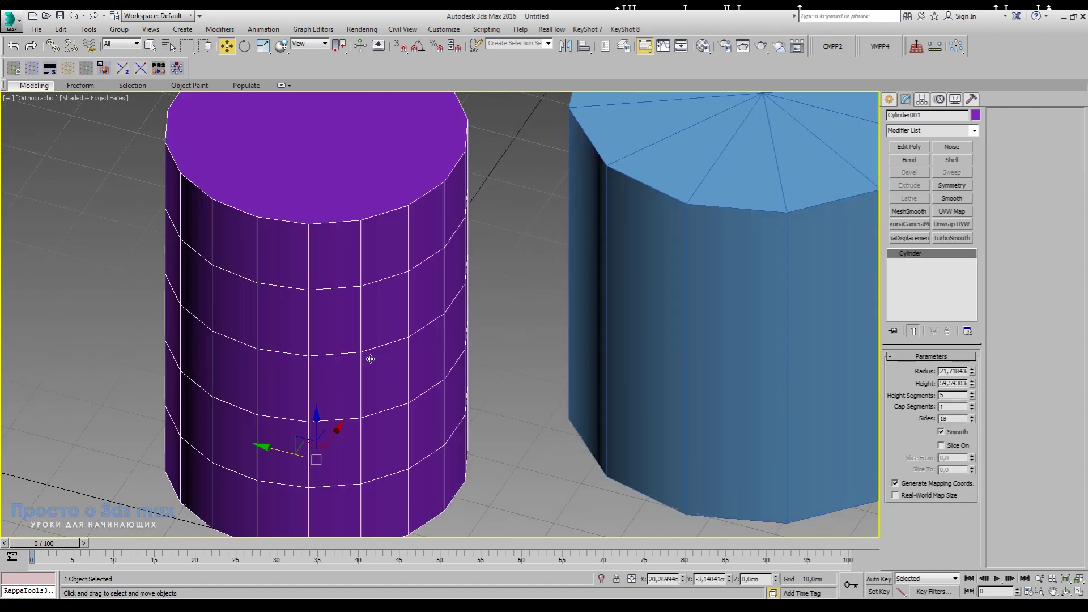
pyautogui.scroll(-4, 575, 365)
pyautogui.click(527, 354)
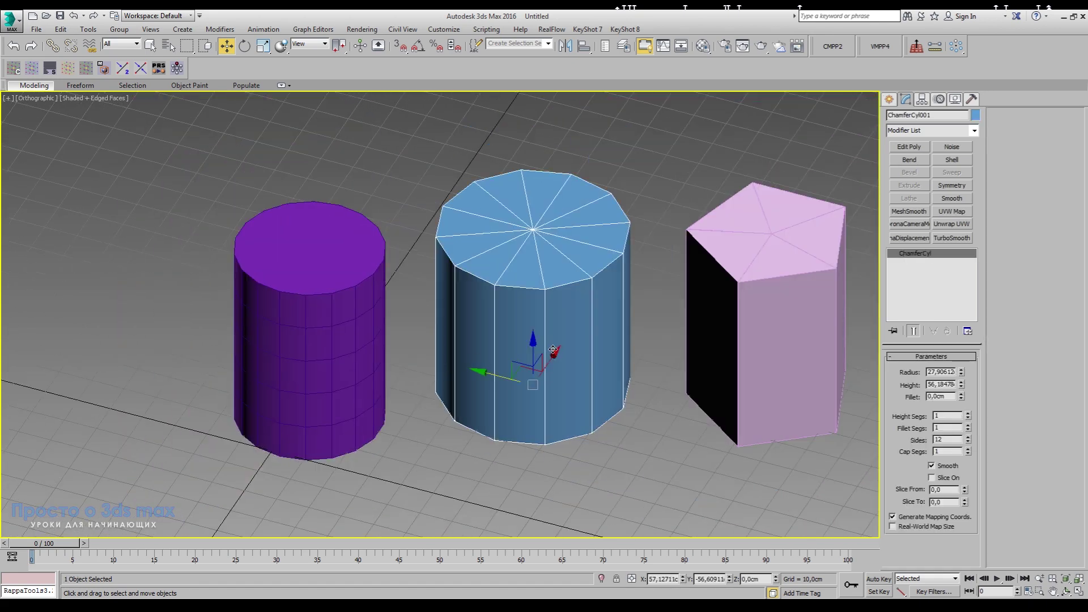
pyautogui.click(787, 335)
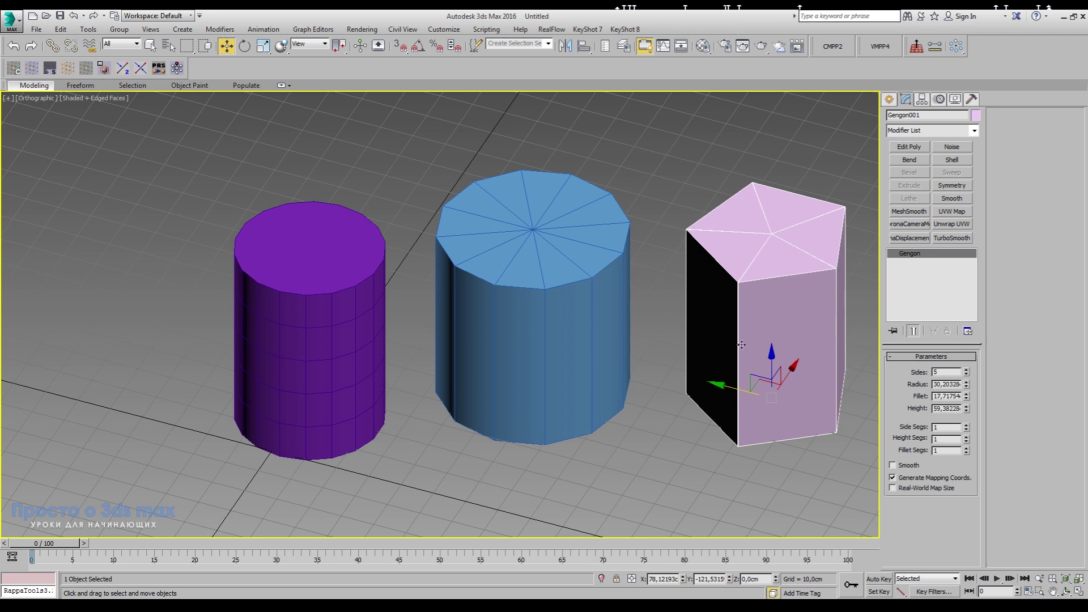
pyautogui.click(346, 319)
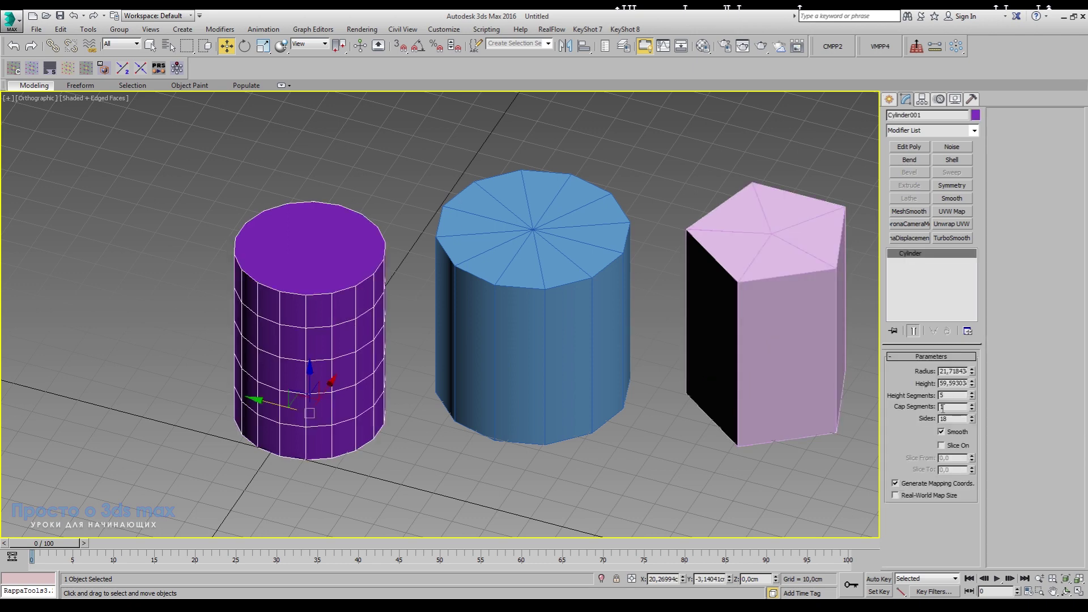
pyautogui.moveTo(333, 310); pyautogui.dragTo(438, 318, button='middle')
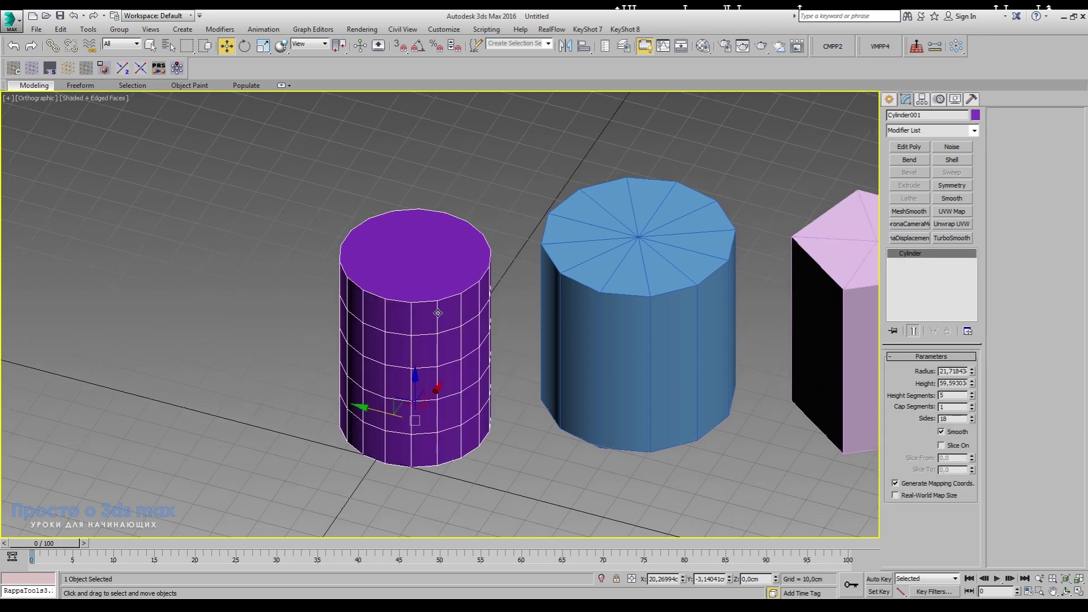
# Set Cylinder001 to 3 cap segments and 1 height segment with the spinners
pyautogui.click(972, 404)
pyautogui.scroll(3, 638, 351)
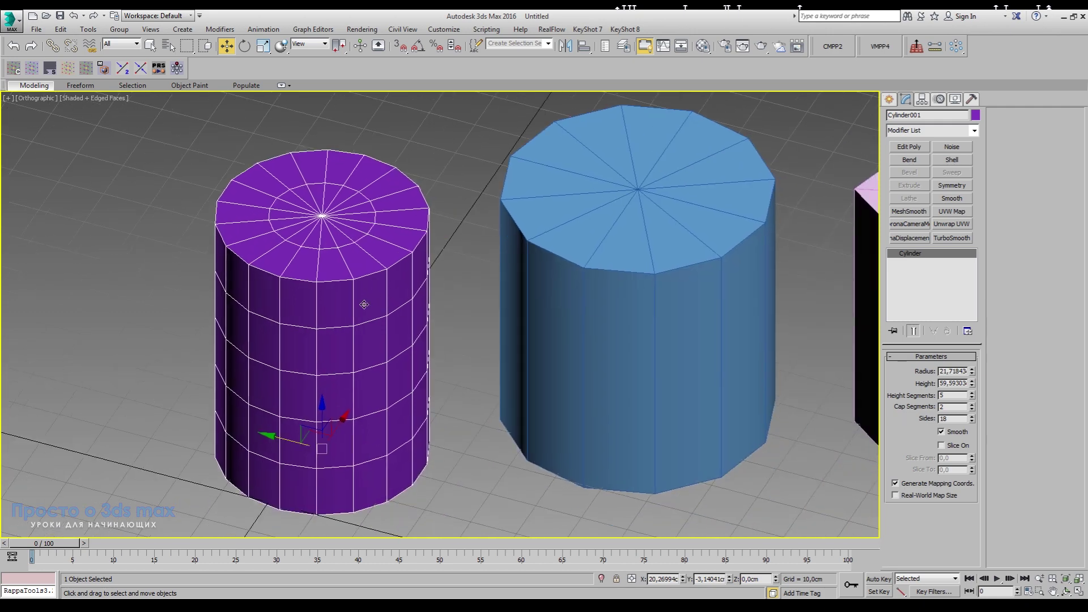
pyautogui.click(972, 404)
pyautogui.click(971, 393)
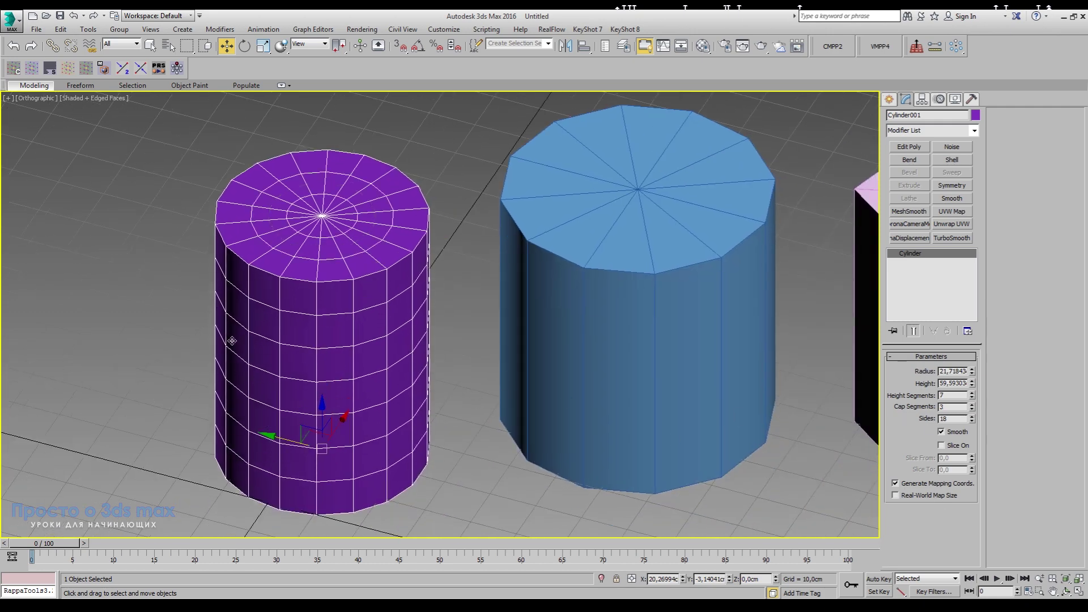
pyautogui.click(972, 398)
pyautogui.click(972, 398)
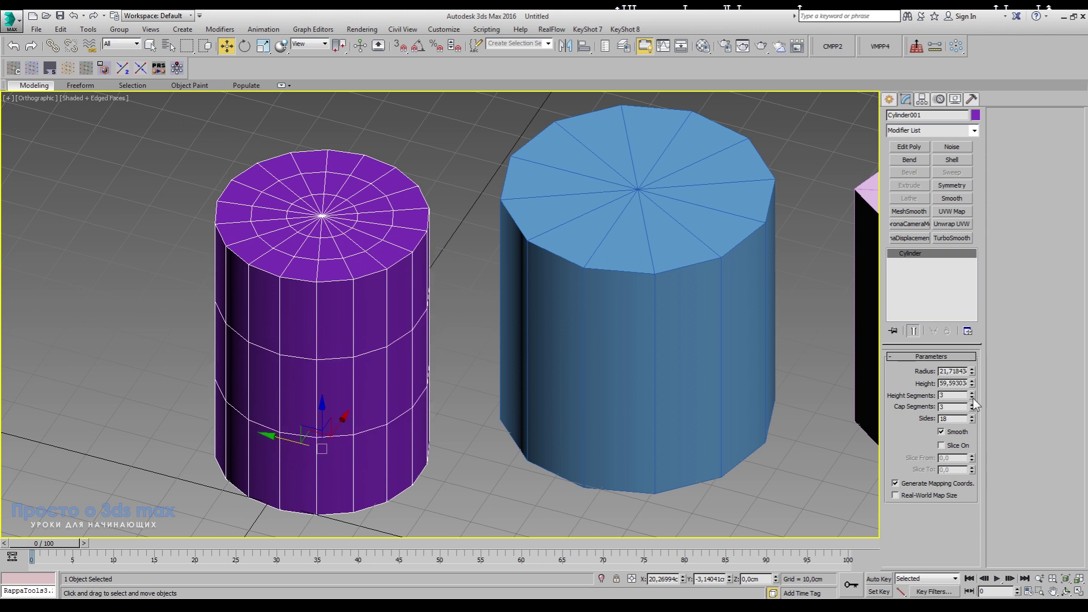
pyautogui.click(972, 398)
pyautogui.click(972, 398)
pyautogui.moveTo(443, 412)
pyautogui.keyDown('alt'); pyautogui.mouseDown(button='middle')
pyautogui.moveTo(451, 388)
pyautogui.moveTo(451, 407)
pyautogui.mouseUp(button='middle'); pyautogui.keyUp('alt')
# Convert Cylinder001 to an editable poly and chamfer its top rim edge loop
pyautogui.rightClick(943, 253)
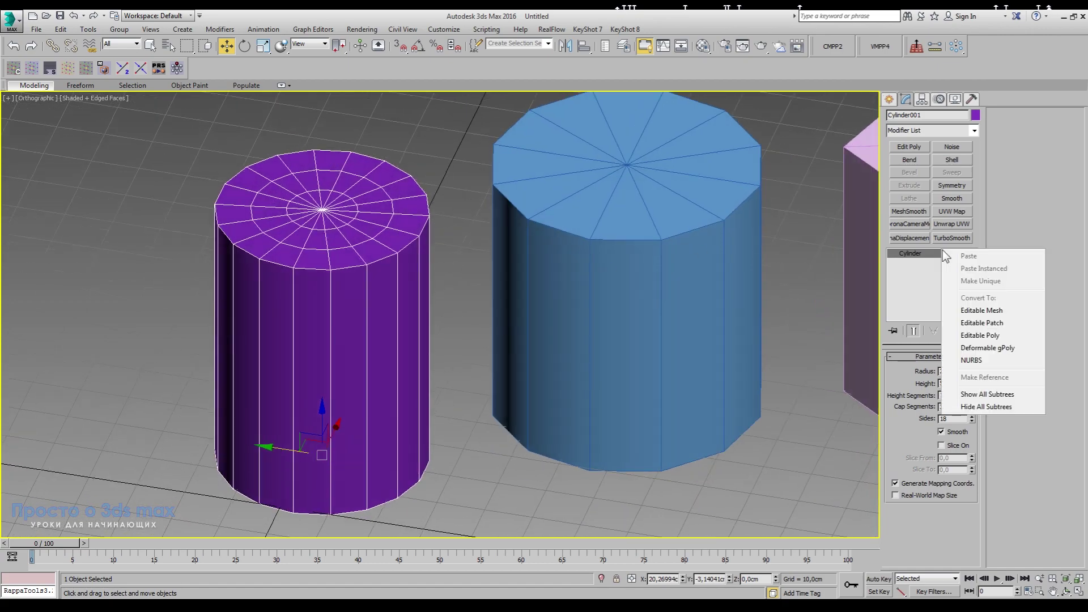
pyautogui.click(971, 335)
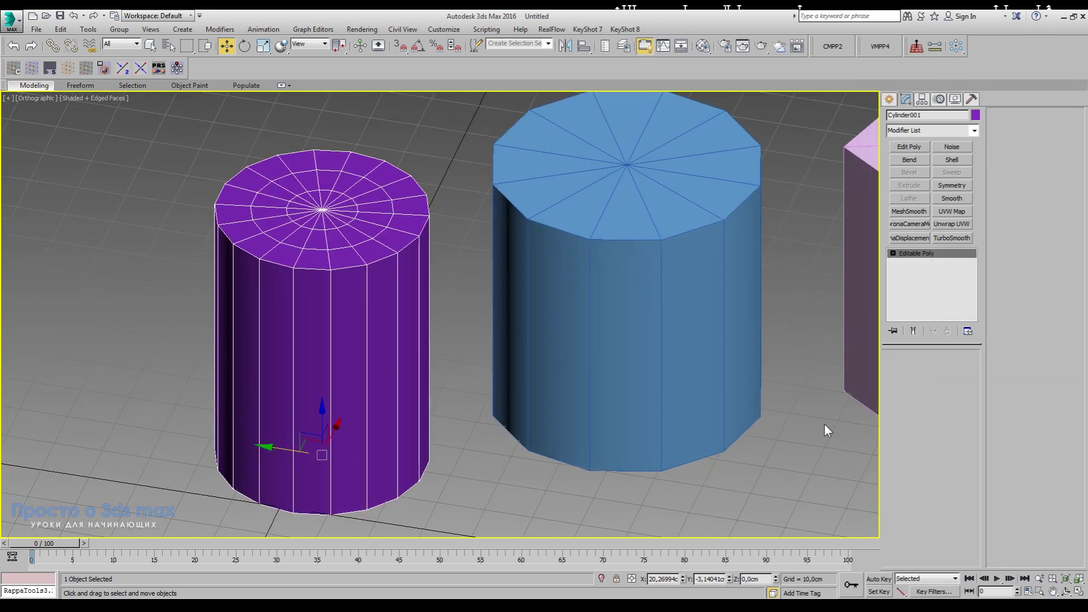
pyautogui.press('2')
pyautogui.doubleClick(313, 267)
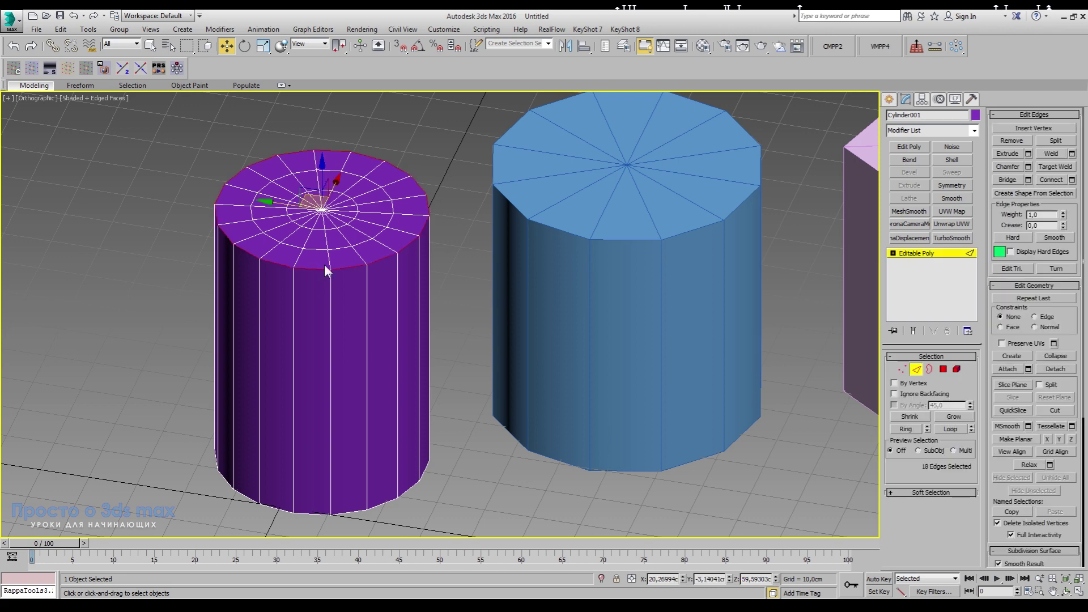
pyautogui.click(1028, 166)
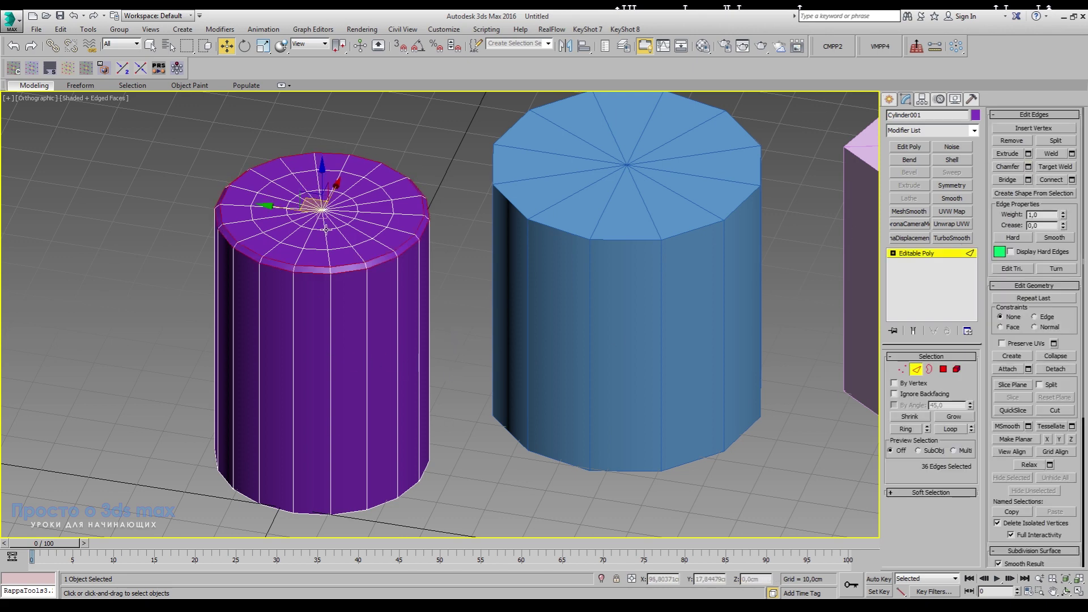
# Try a second chamfer on the rim, undo the extra loops, and exit Edge mode
pyautogui.scroll(4, 409, 278)
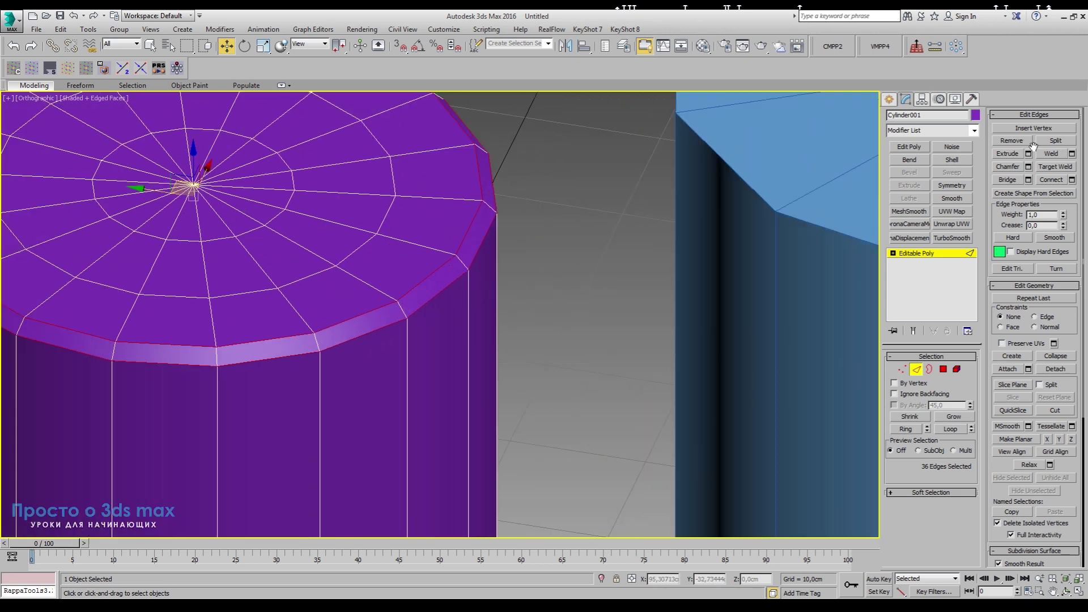
pyautogui.rightClick(457, 320)
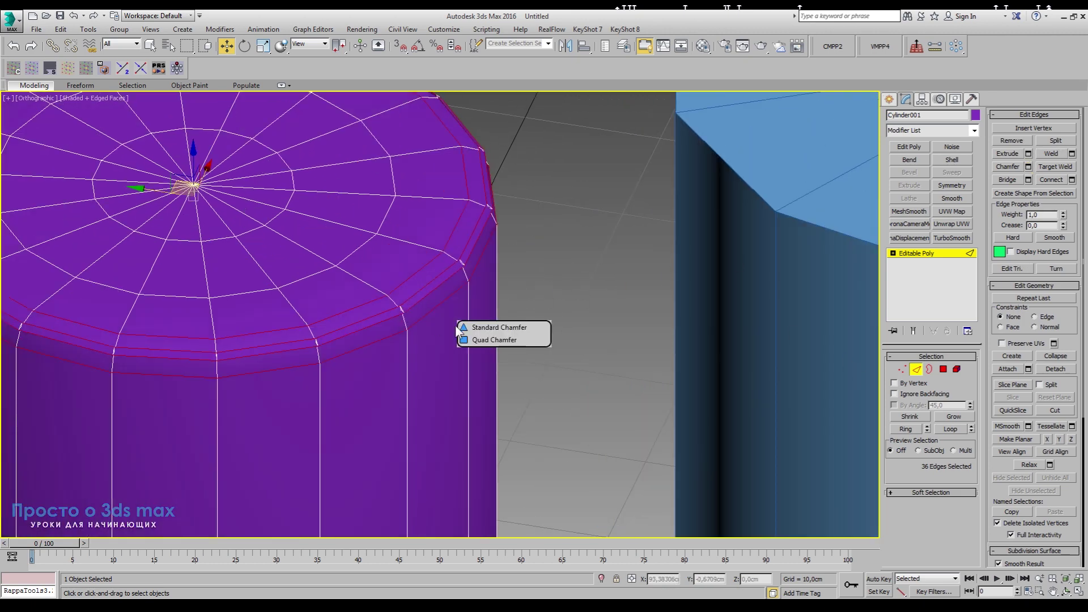
pyautogui.click(521, 331)
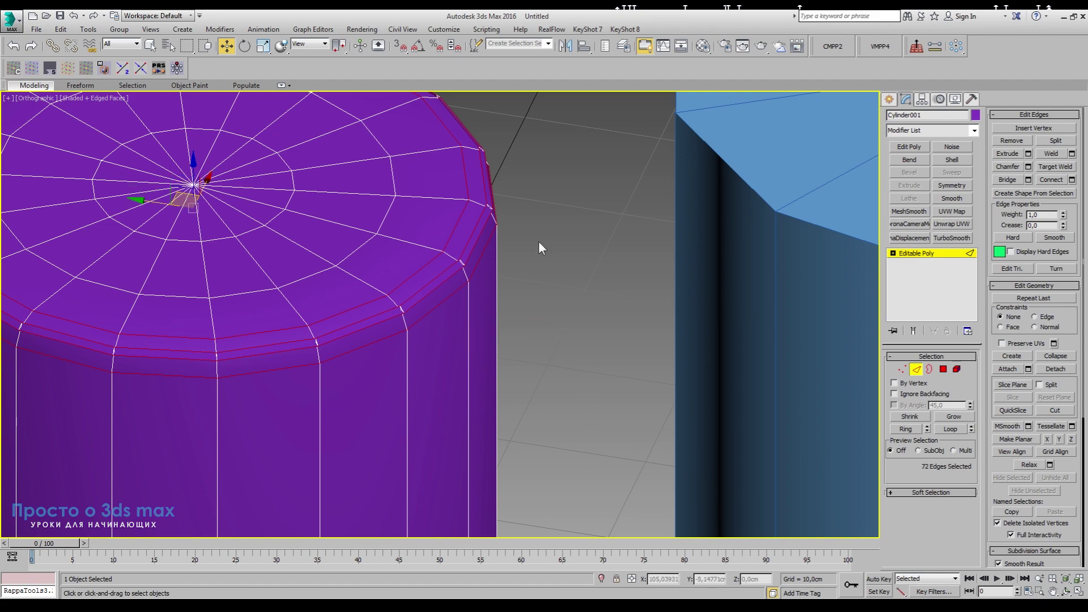
pyautogui.moveTo(539, 248)
pyautogui.keyDown('alt'); pyautogui.mouseDown(button='middle')
pyautogui.moveTo(408, 359)
pyautogui.moveTo(513, 333)
pyautogui.moveTo(428, 328)
pyautogui.moveTo(418, 347)
pyautogui.mouseUp(button='middle'); pyautogui.keyUp('alt')
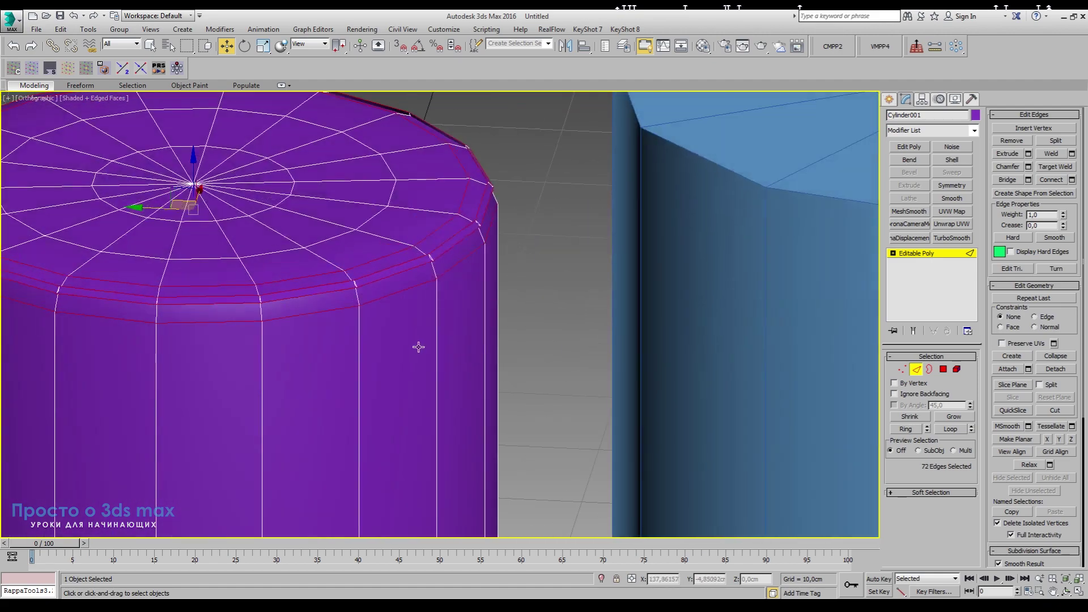
pyautogui.hotkey('ctrl', 'z')
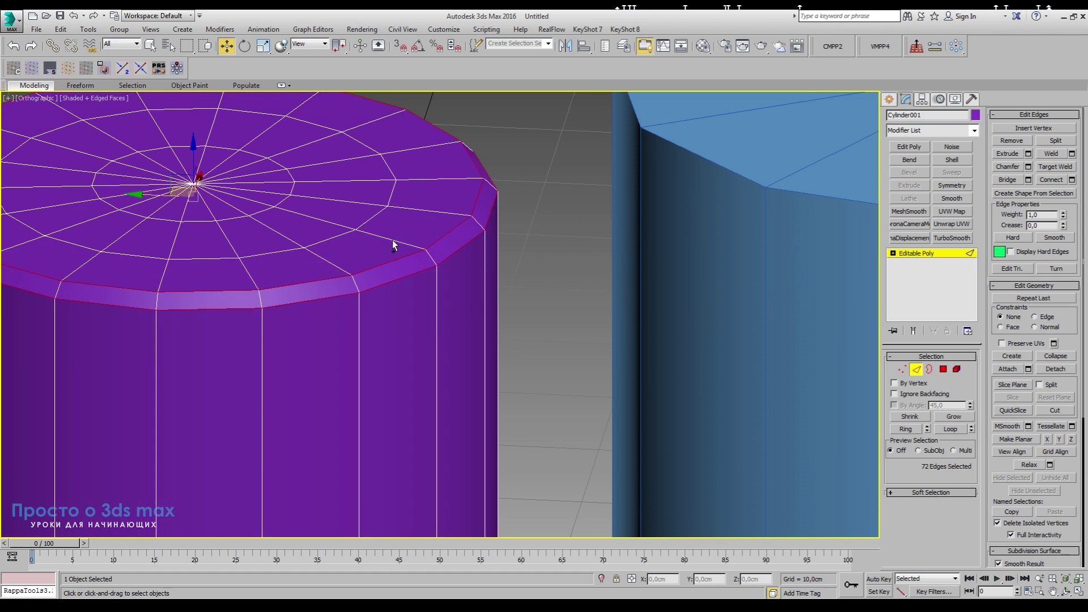
pyautogui.scroll(-2, 396, 243)
pyautogui.click(918, 253)
pyautogui.scroll(-2, 393, 296)
# Select ChamferCyl001 and set its Fillet to 1,57cm
pyautogui.click(640, 315)
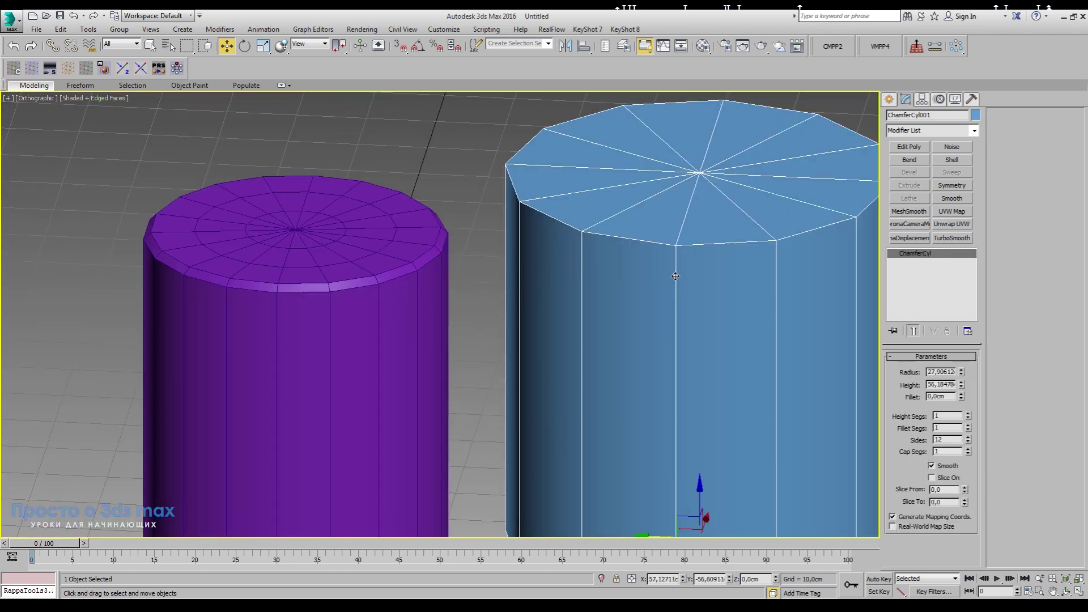
pyautogui.moveTo(639, 315); pyautogui.dragTo(423, 301, button='middle')
pyautogui.scroll(-3, 423, 300)
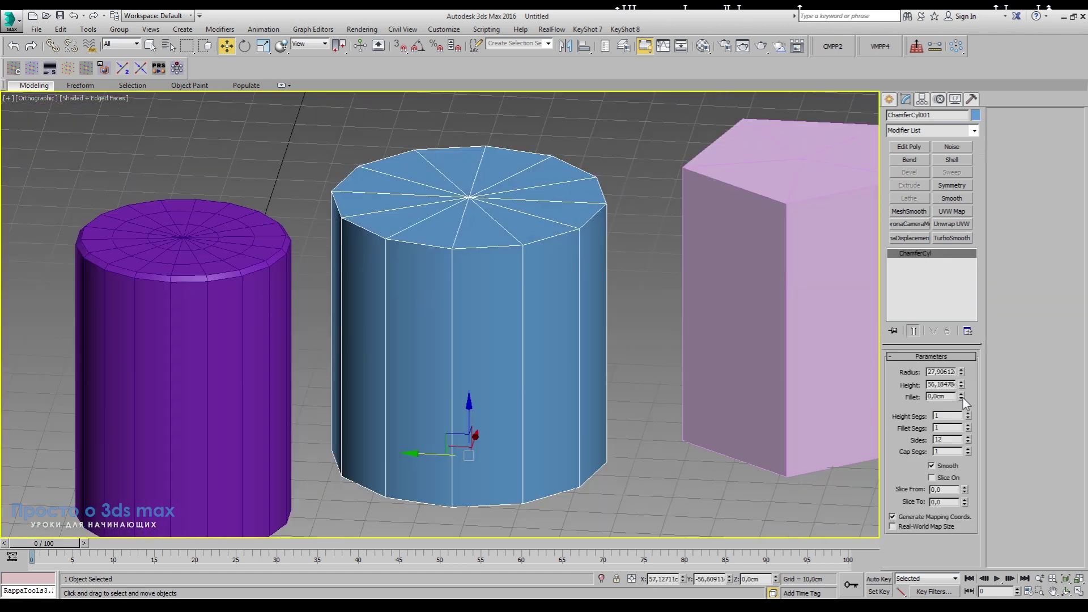
pyautogui.moveTo(961, 396); pyautogui.dragTo(983, 318)
pyautogui.moveTo(590, 360)
pyautogui.keyDown('alt'); pyautogui.mouseDown(button='middle')
pyautogui.moveTo(572, 343)
pyautogui.moveTo(522, 330)
pyautogui.moveTo(685, 399)
pyautogui.mouseUp(button='middle'); pyautogui.keyUp('alt')
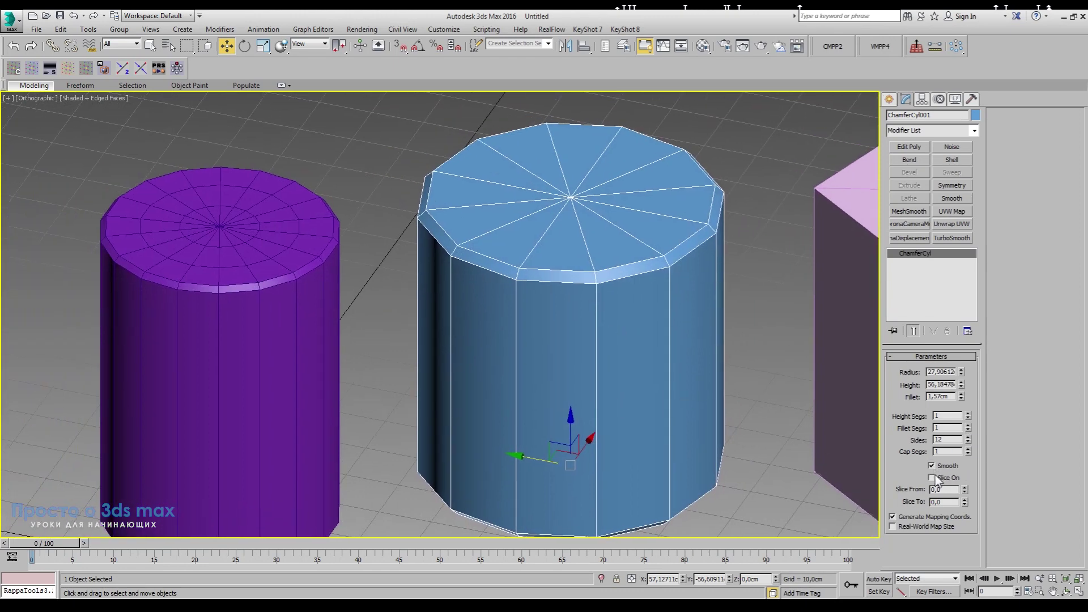
# Give ChamferCyl001 2 cap segments and 8 fillet segments
pyautogui.click(968, 448)
pyautogui.click(968, 425)
pyautogui.click(969, 425)
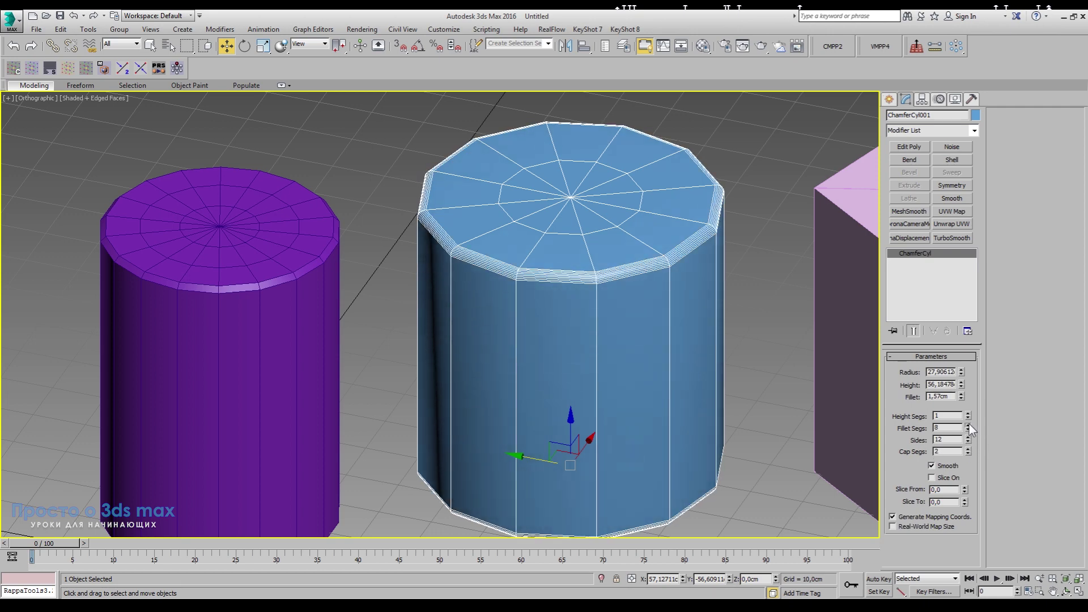
pyautogui.scroll(5, 705, 274)
pyautogui.scroll(3, 737, 350)
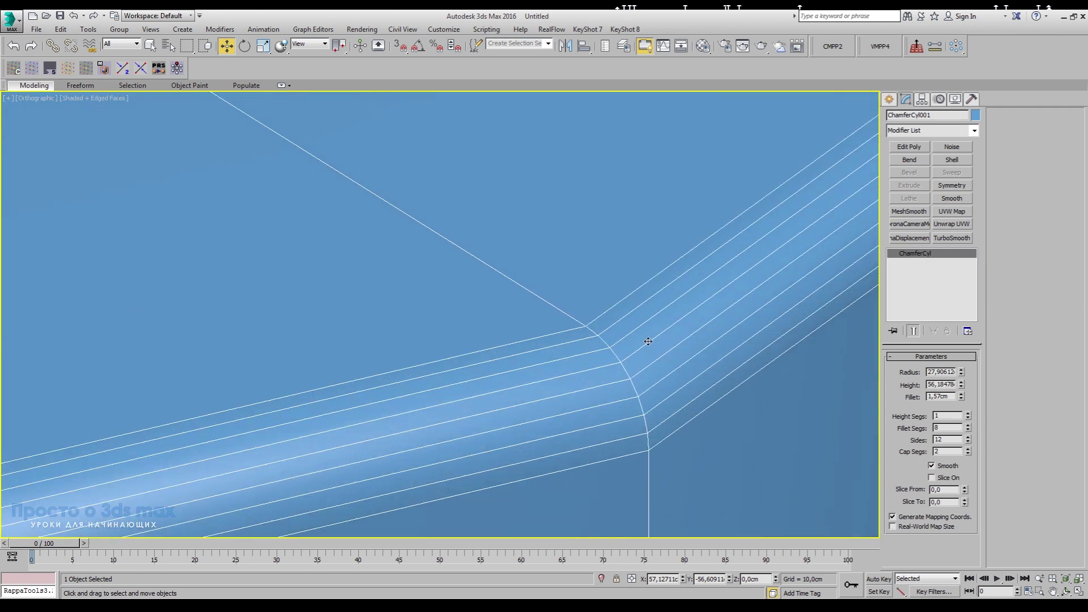
pyautogui.scroll(-3, 527, 359)
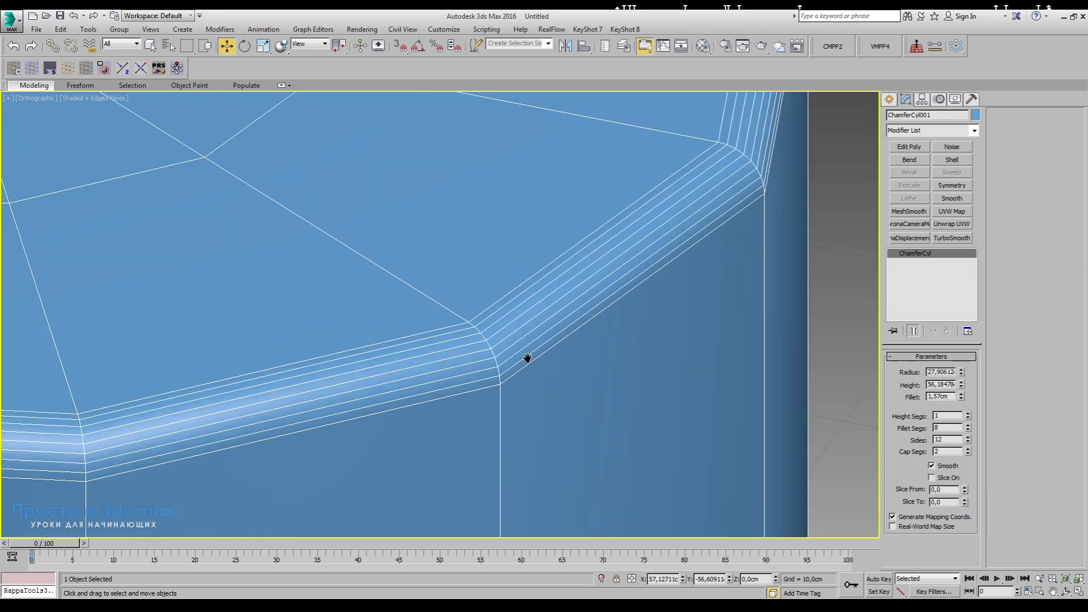
pyautogui.scroll(-3, 547, 362)
pyautogui.scroll(-2, 563, 352)
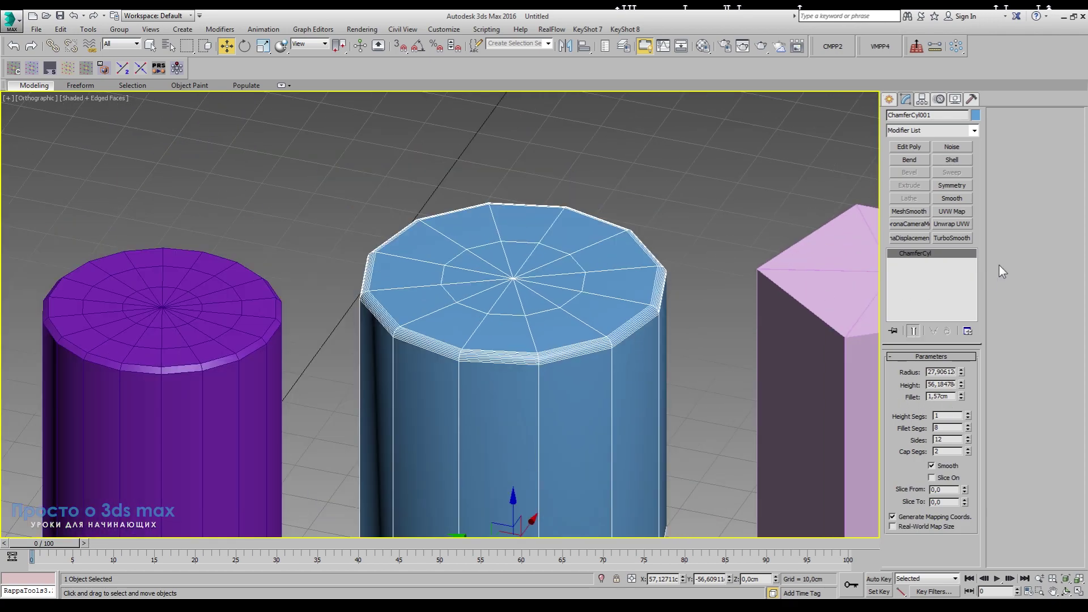
pyautogui.scroll(-5, 546, 347)
pyautogui.moveTo(547, 346)
pyautogui.keyDown('alt'); pyautogui.mouseDown(button='middle')
pyautogui.moveTo(495, 382)
pyautogui.moveTo(558, 395)
pyautogui.mouseUp(button='middle'); pyautogui.keyUp('alt')
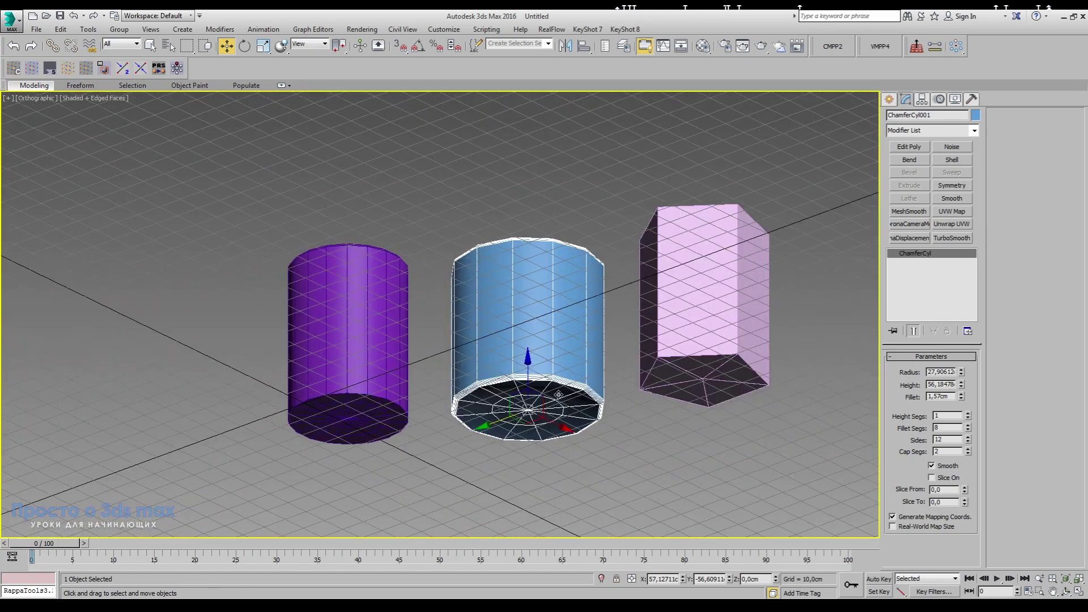
pyautogui.keyDown('alt'); pyautogui.moveTo(543, 312); pyautogui.dragTo(620, 456, button='middle'); pyautogui.keyUp('alt')
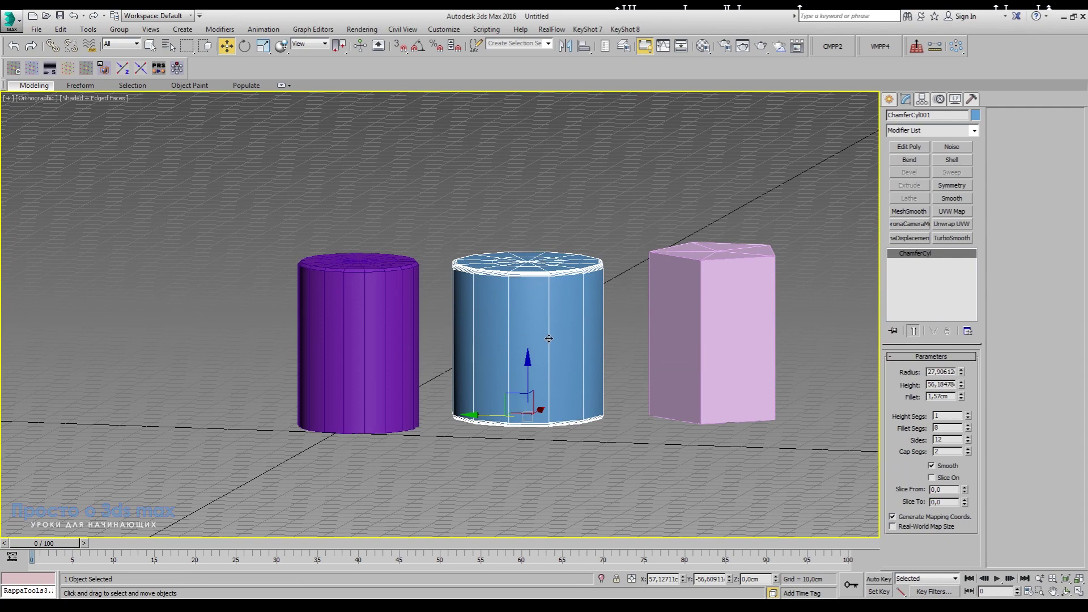
pyautogui.keyDown('alt'); pyautogui.moveTo(568, 286); pyautogui.dragTo(534, 309, button='middle'); pyautogui.keyUp('alt')
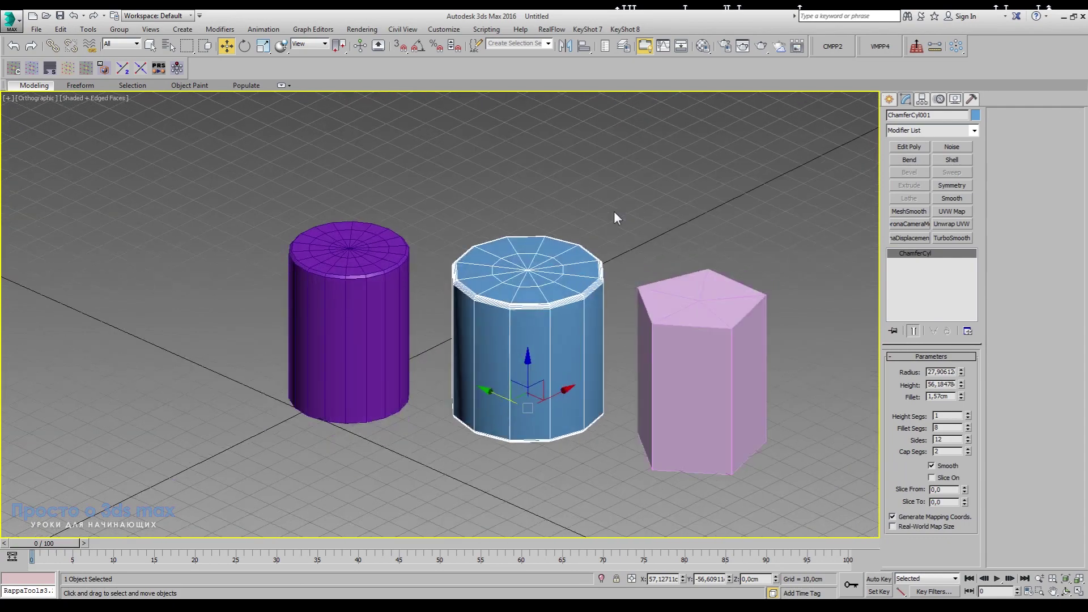
pyautogui.scroll(1, 617, 218)
pyautogui.scroll(1, 510, 238)
pyautogui.scroll(2, 418, 253)
pyautogui.scroll(1, 455, 311)
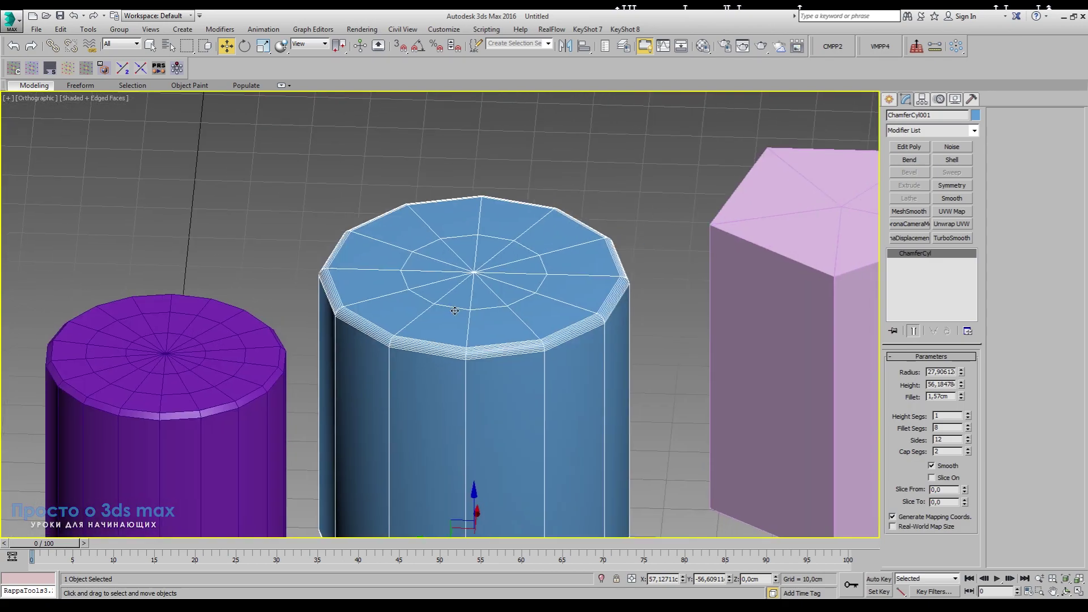
pyautogui.scroll(-2, 454, 311)
pyautogui.keyDown('alt'); pyautogui.moveTo(454, 310); pyautogui.dragTo(454, 338, button='middle'); pyautogui.keyUp('alt')
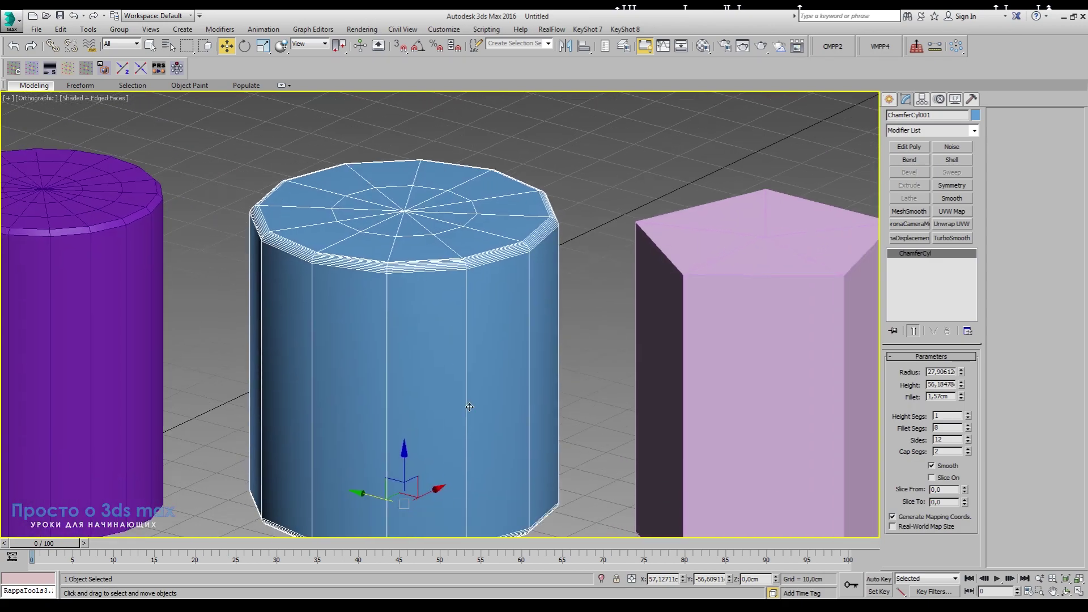
pyautogui.click(647, 364)
pyautogui.moveTo(738, 349); pyautogui.dragTo(597, 336, button='middle')
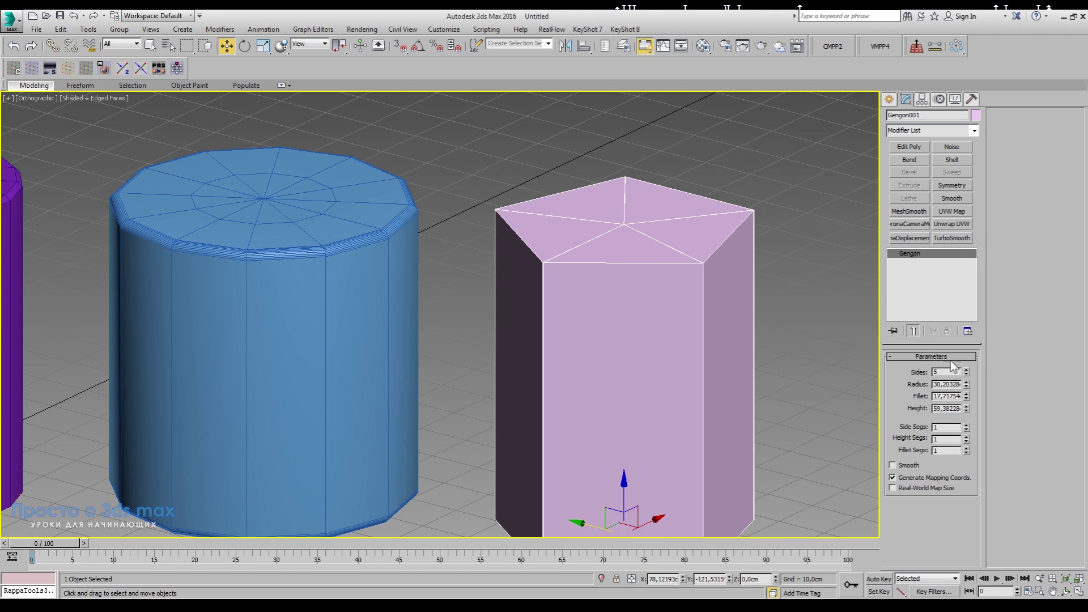
pyautogui.click(375, 326)
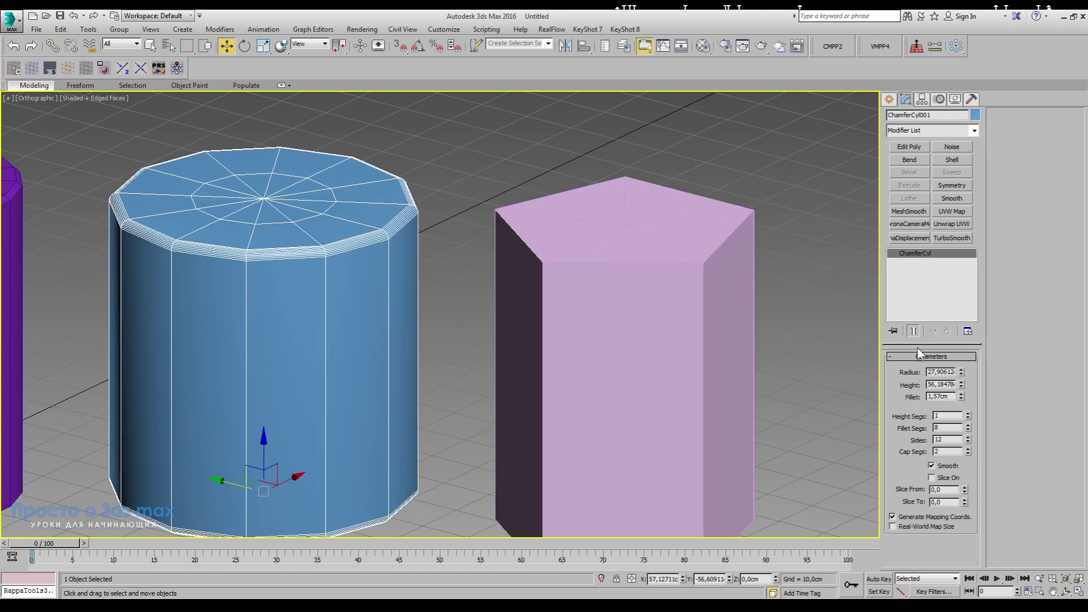
pyautogui.scroll(-2, 440, 301)
pyautogui.scroll(-2, 236, 284)
pyautogui.click(236, 284)
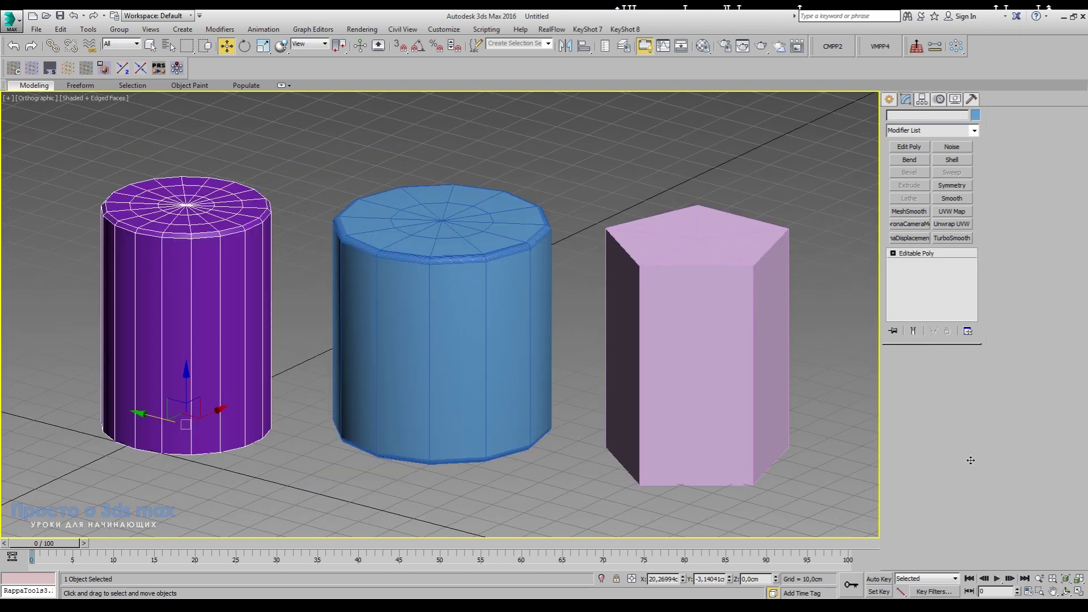
pyautogui.click(548, 329)
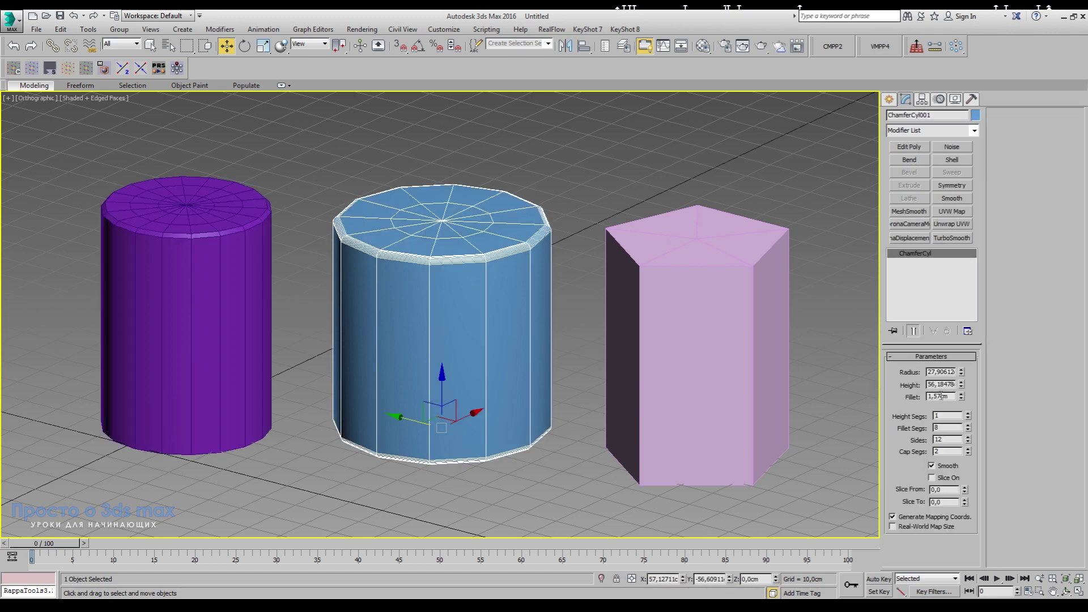
pyautogui.click(730, 365)
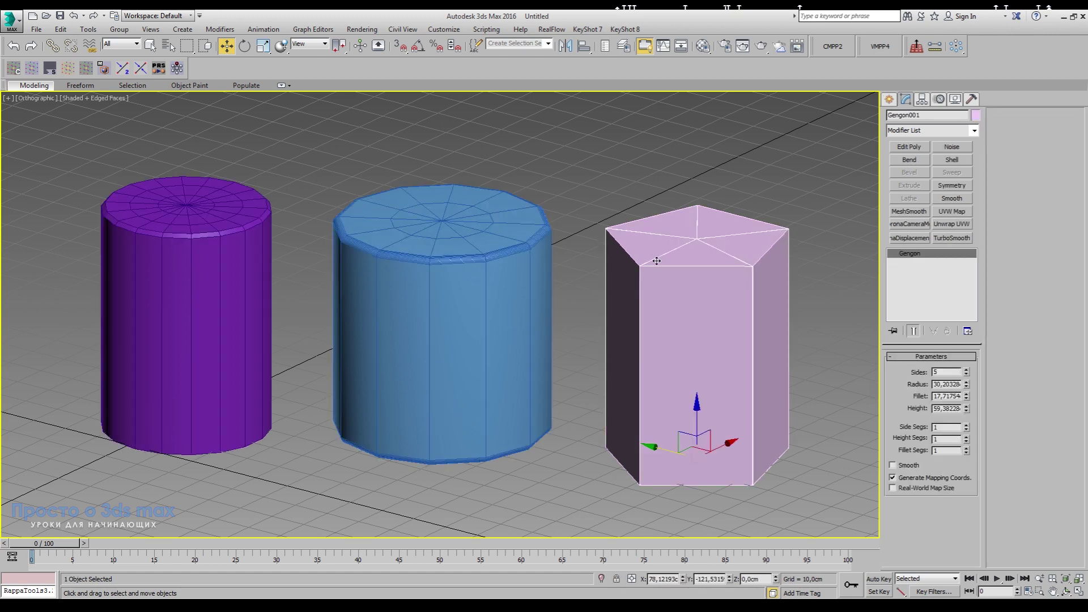
pyautogui.click(476, 346)
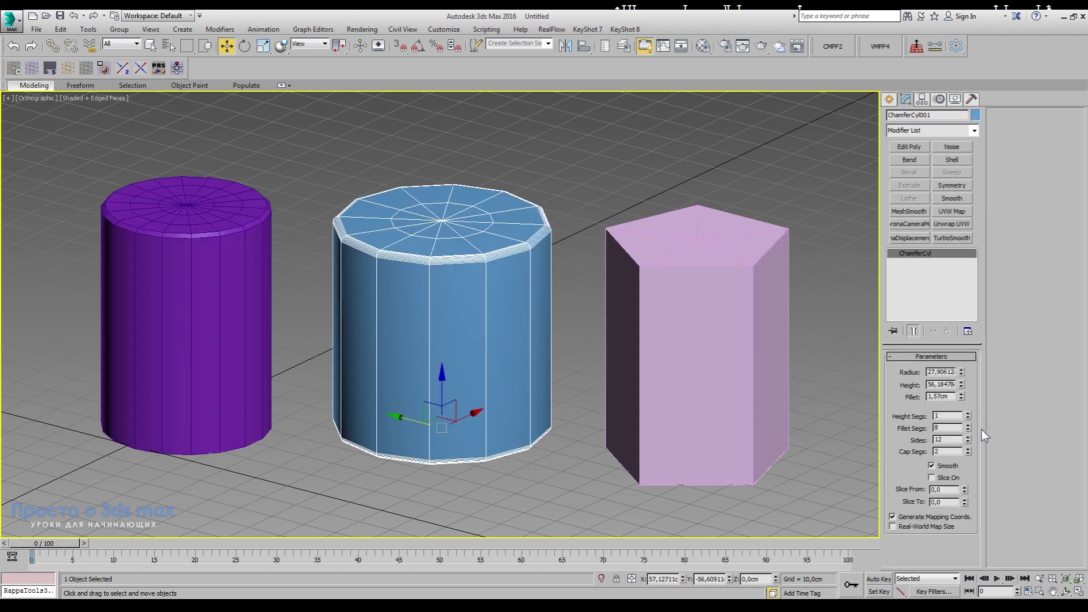
# Reduce ChamferCyl001 to 6 sides, then to 5 sides
pyautogui.moveTo(968, 440); pyautogui.dragTo(969, 442)
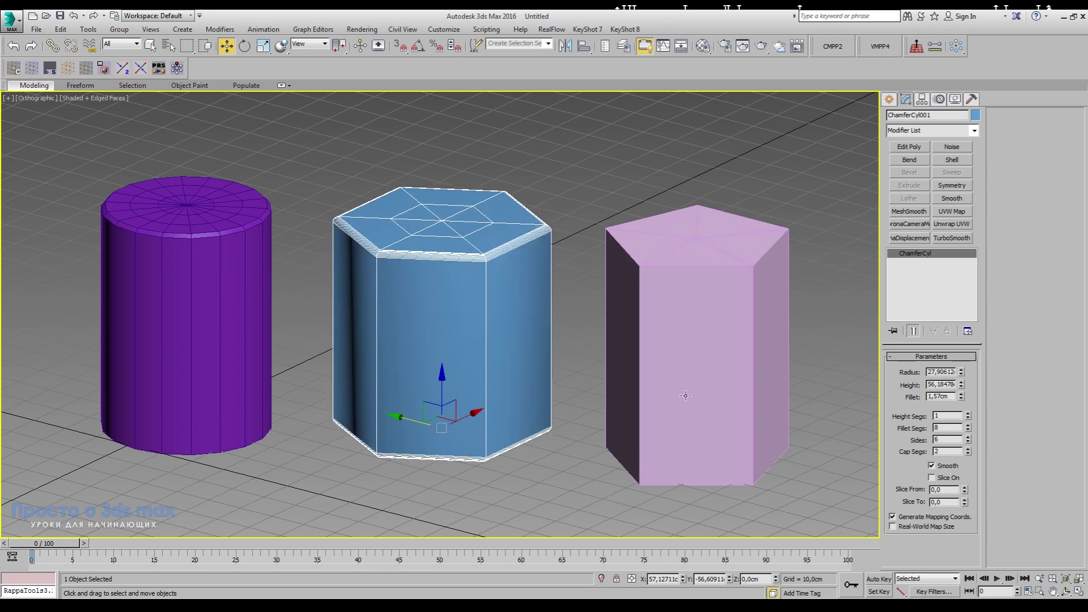
pyautogui.keyDown('alt'); pyautogui.moveTo(685, 396); pyautogui.dragTo(532, 375, button='middle'); pyautogui.keyUp('alt')
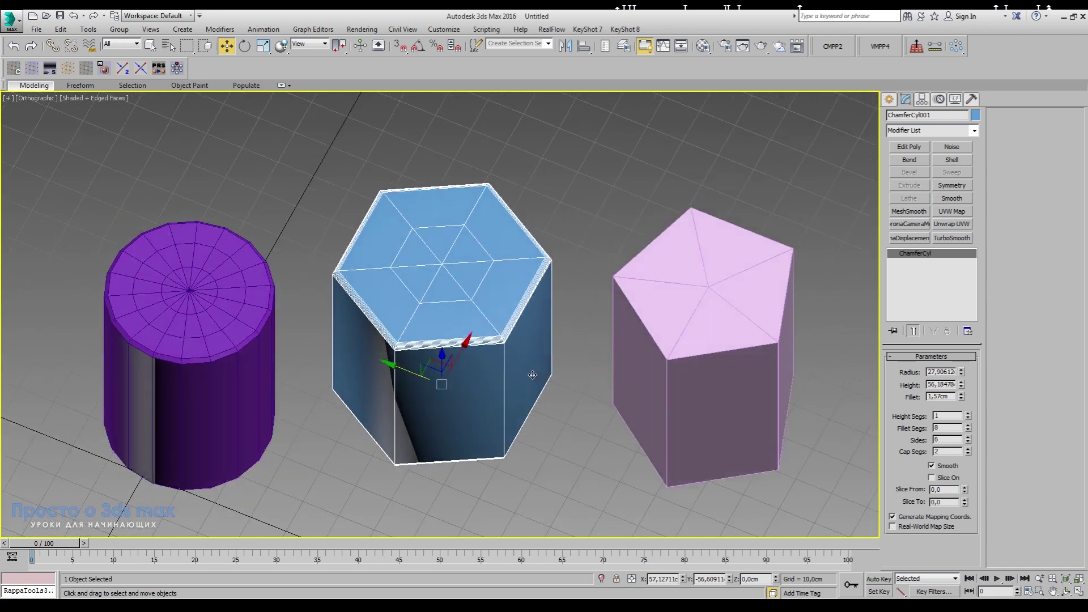
pyautogui.keyDown('alt'); pyautogui.moveTo(750, 351); pyautogui.dragTo(740, 359, button='middle'); pyautogui.keyUp('alt')
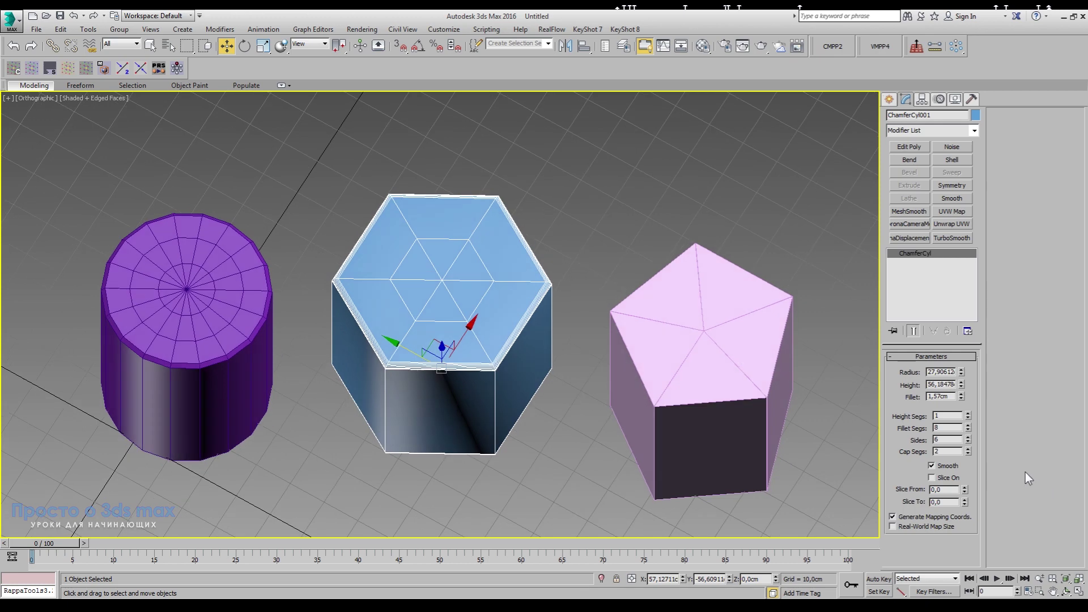
pyautogui.click(968, 442)
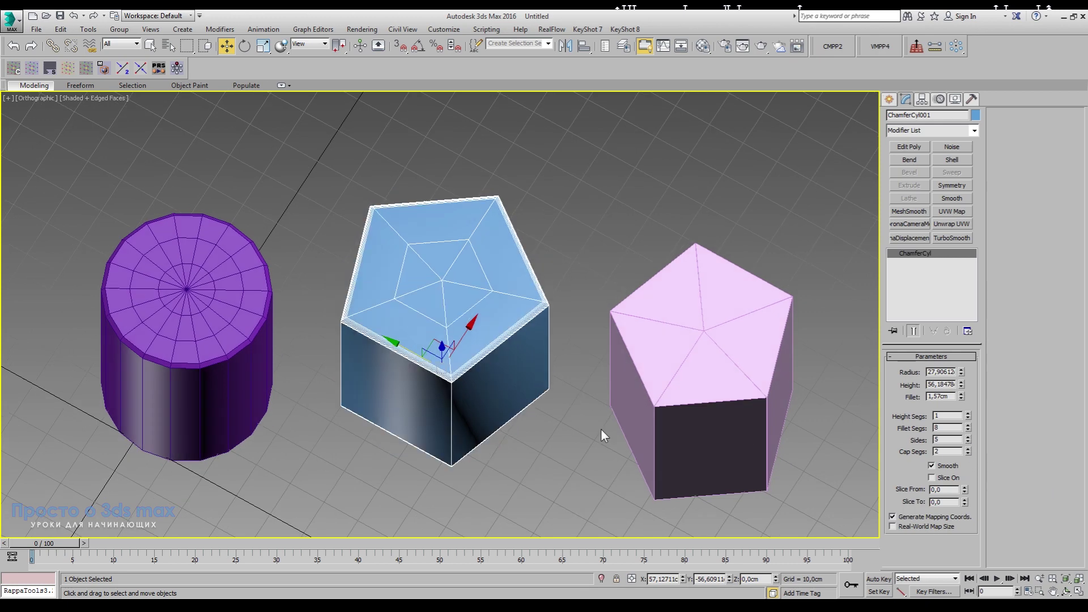
pyautogui.keyDown('alt'); pyautogui.moveTo(601, 434); pyautogui.dragTo(577, 446, button='middle'); pyautogui.keyUp('alt')
# Move the pink gengon away and back into place, then reselect ChamferCyl001
pyautogui.click(667, 368)
pyautogui.moveTo(666, 369)
pyautogui.mouseDown()
pyautogui.moveTo(602, 353)
pyautogui.moveTo(610, 335)
pyautogui.mouseUp()
pyautogui.moveTo(610, 334)
pyautogui.keyDown('alt'); pyautogui.mouseDown(button='middle')
pyautogui.moveTo(627, 422)
pyautogui.moveTo(449, 318)
pyautogui.mouseUp(button='middle'); pyautogui.keyUp('alt')
pyautogui.click(448, 318)
pyautogui.click(153, 320)
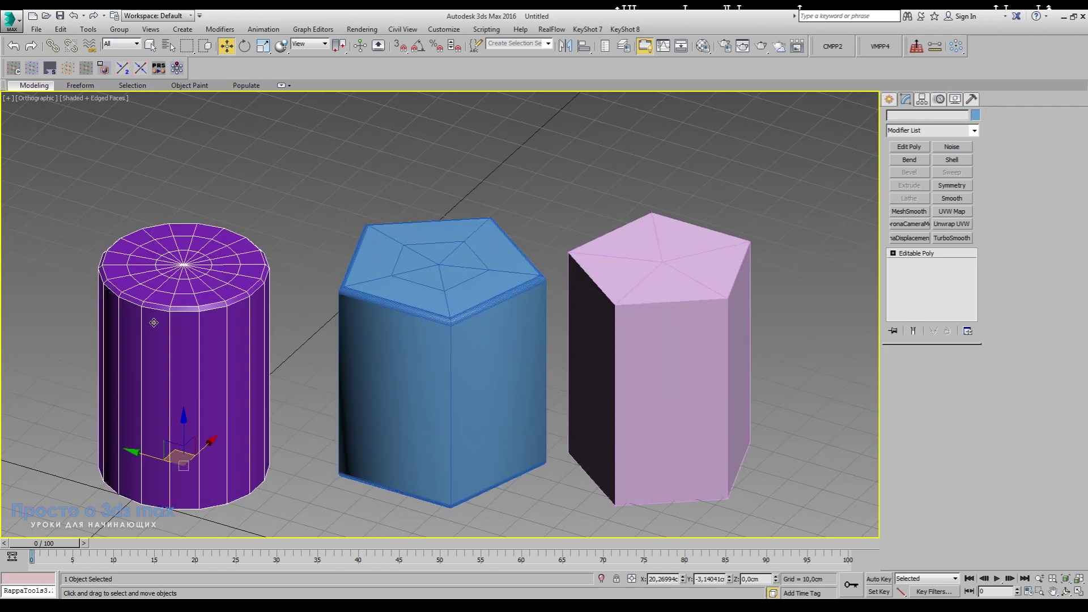
pyautogui.click(394, 319)
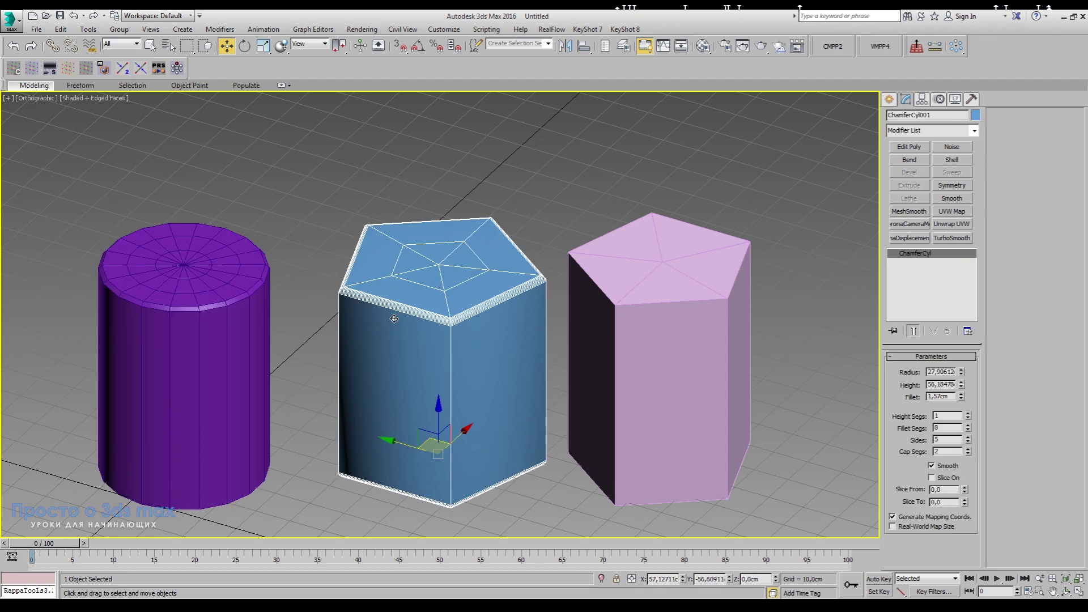
# Shrink Gengon001's corner fillet to about 0,66 cm with 4 fillet segments
pyautogui.click(725, 309)
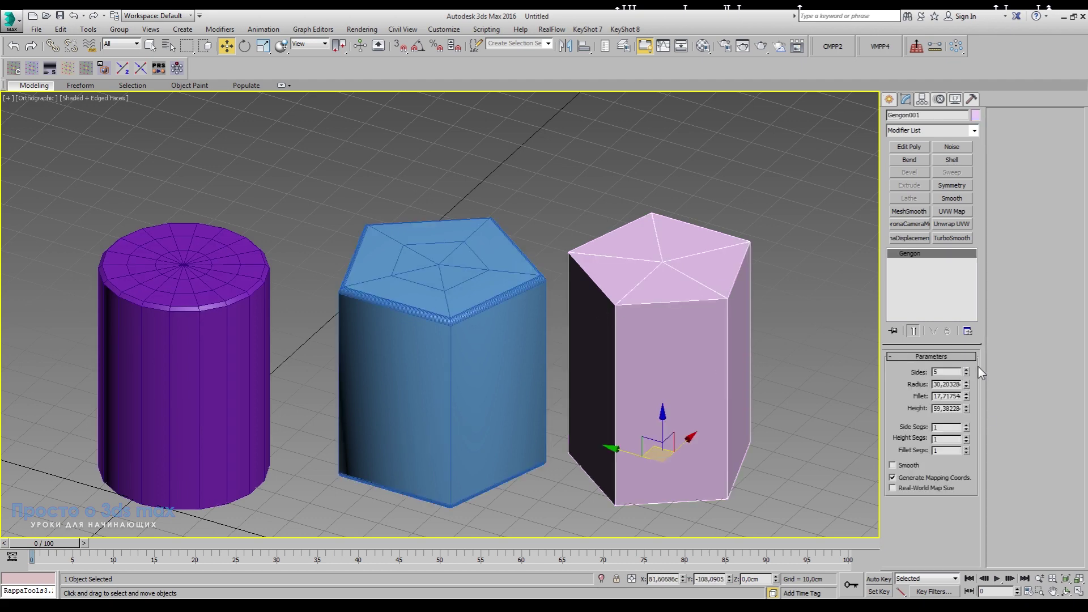
pyautogui.moveTo(967, 396); pyautogui.dragTo(967, 400)
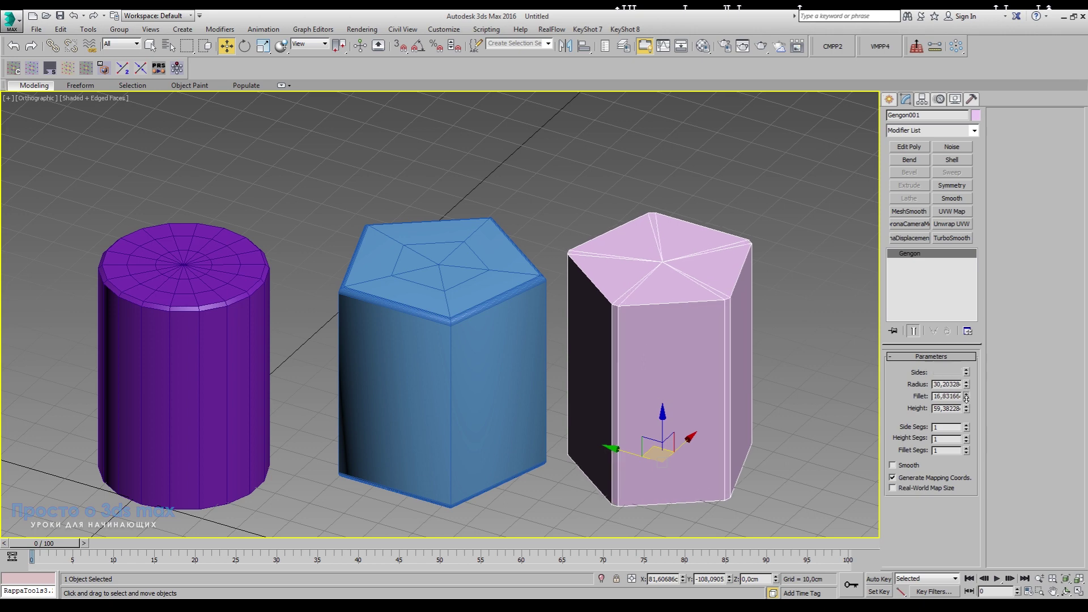
pyautogui.scroll(5, 731, 332)
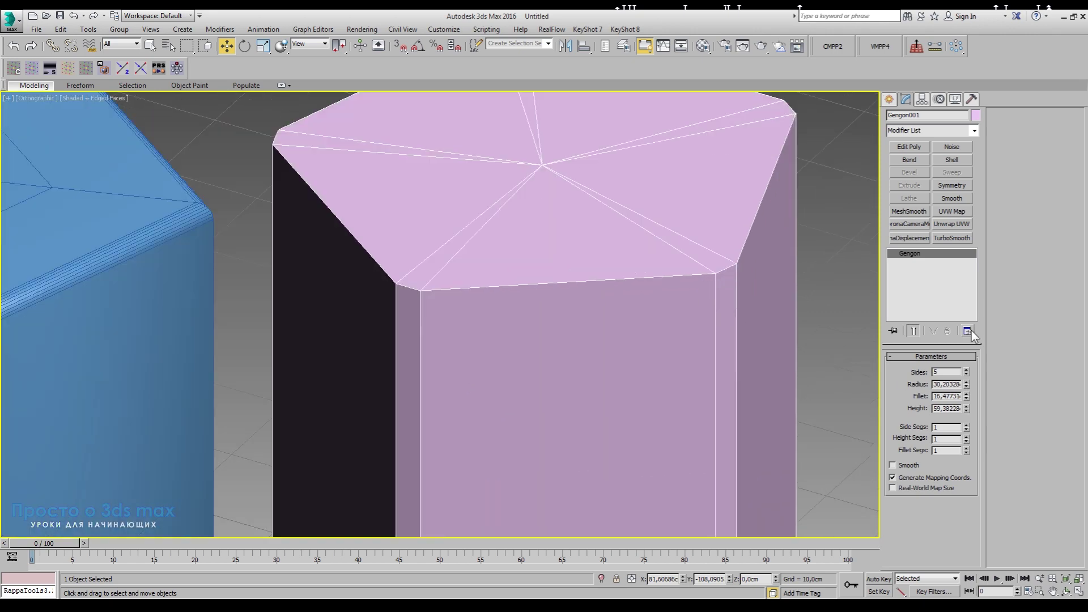
pyautogui.scroll(-3, 720, 253)
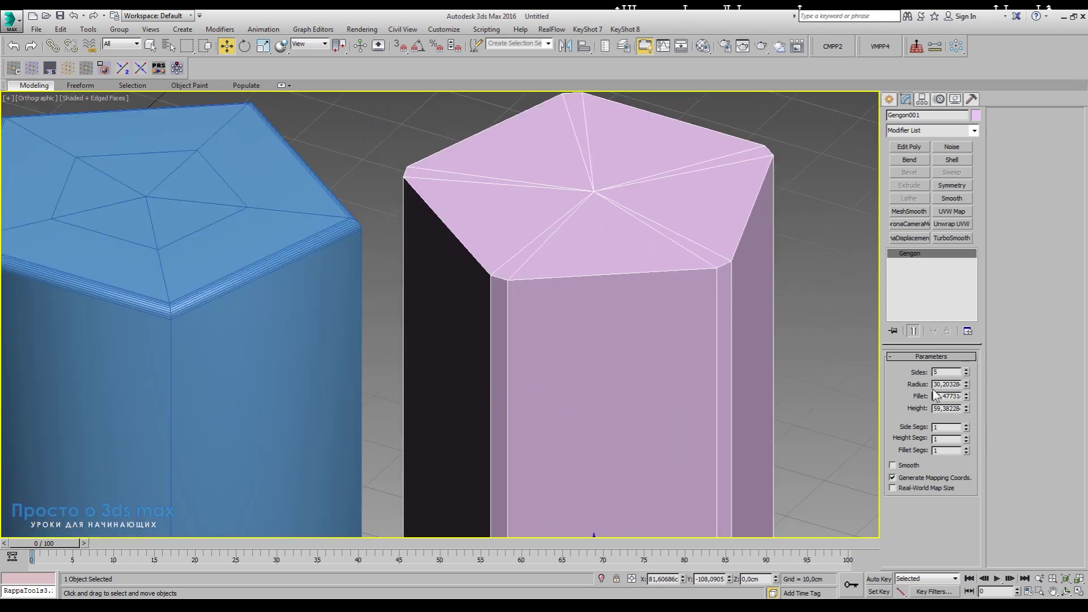
pyautogui.click(967, 447)
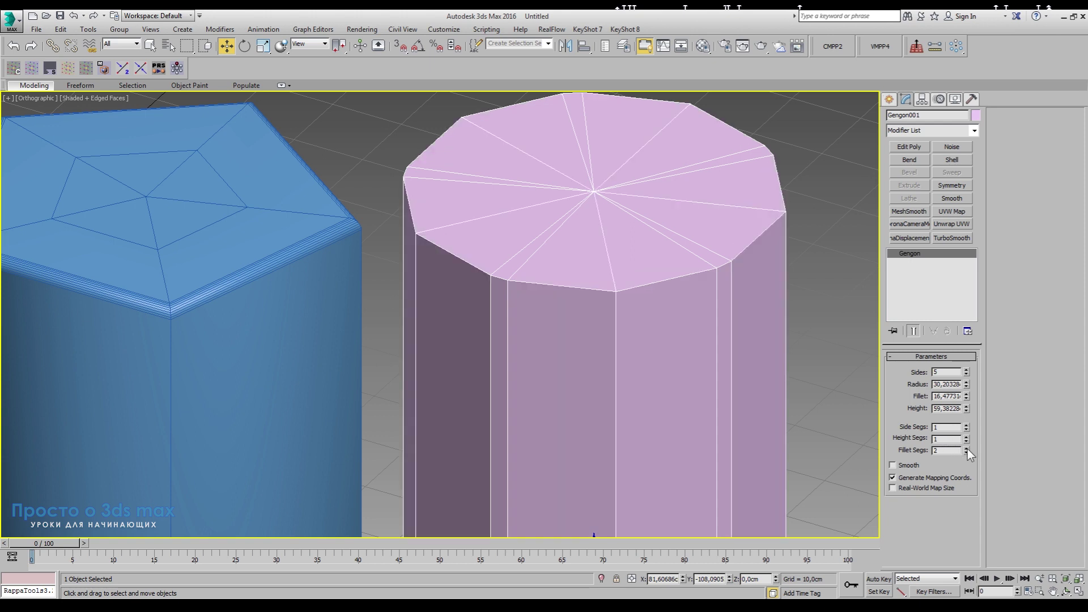
pyautogui.click(966, 448)
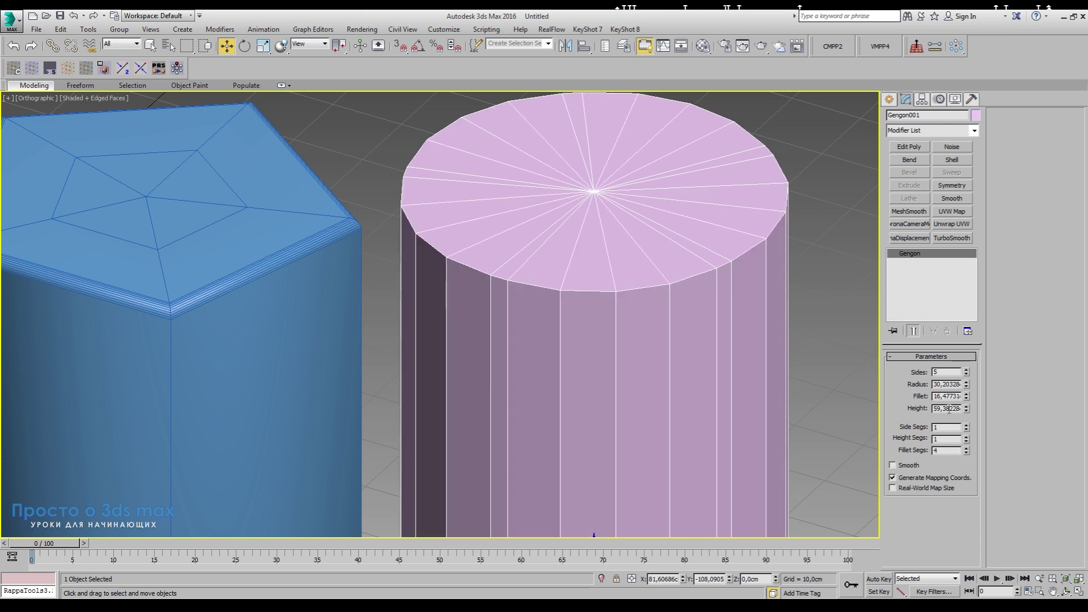
pyautogui.moveTo(967, 397); pyautogui.dragTo(980, 453)
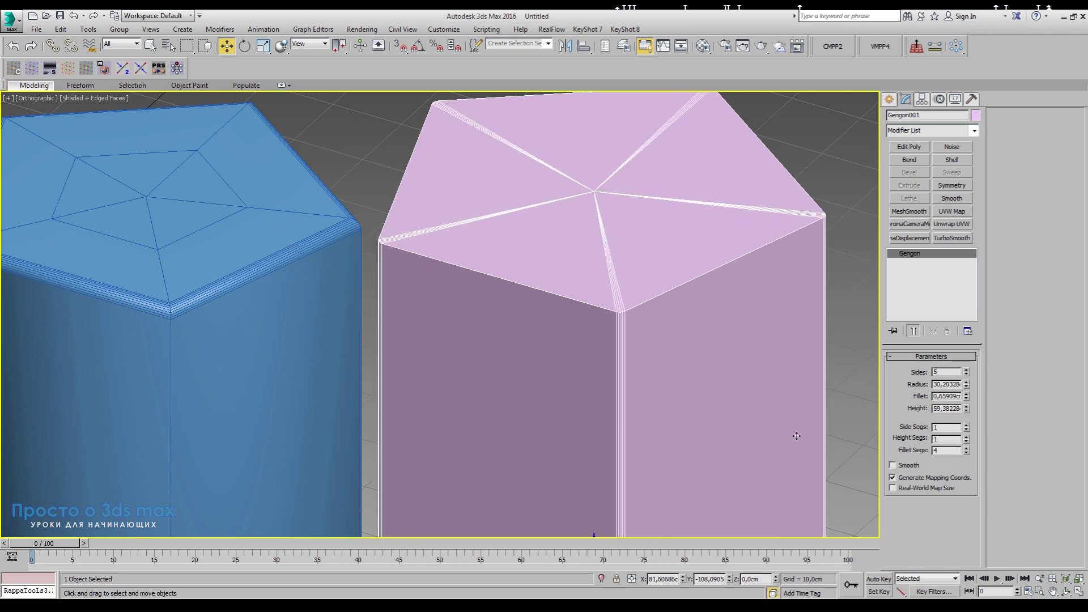
# Hide edged faces, switch gengon smoothing off and back on, and view all three objects
pyautogui.press('F4')
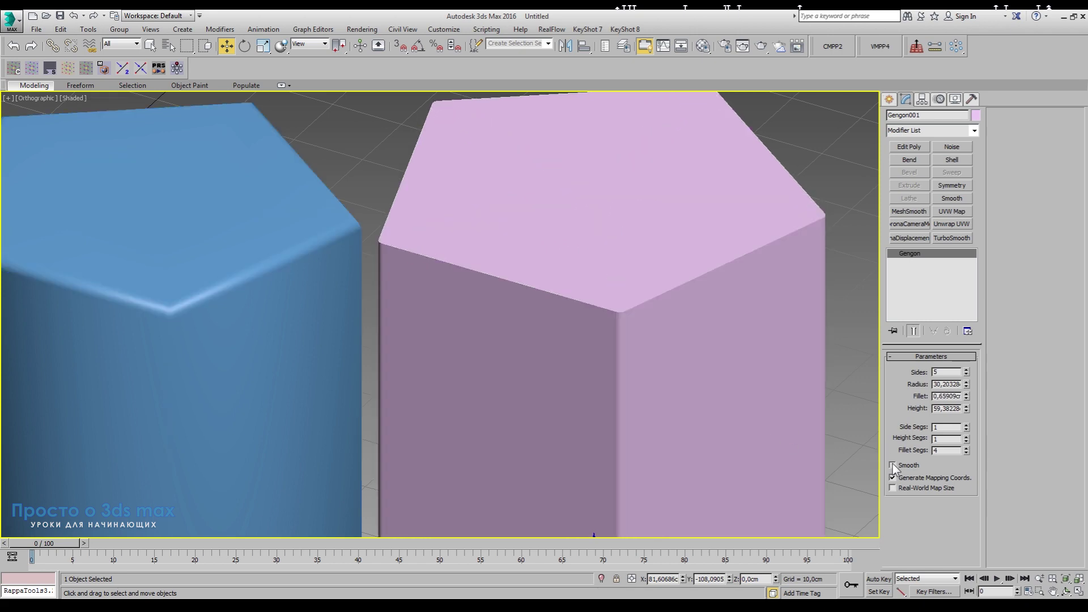
pyautogui.click(893, 464)
pyautogui.click(892, 465)
pyautogui.scroll(-5, 527, 243)
pyautogui.moveTo(527, 244)
pyautogui.keyDown('alt'); pyautogui.mouseDown(button='middle')
pyautogui.moveTo(681, 340)
pyautogui.moveTo(640, 334)
pyautogui.moveTo(784, 316)
pyautogui.moveTo(561, 366)
pyautogui.moveTo(707, 366)
pyautogui.mouseUp(button='middle'); pyautogui.keyUp('alt')
pyautogui.scroll(-4, 641, 334)
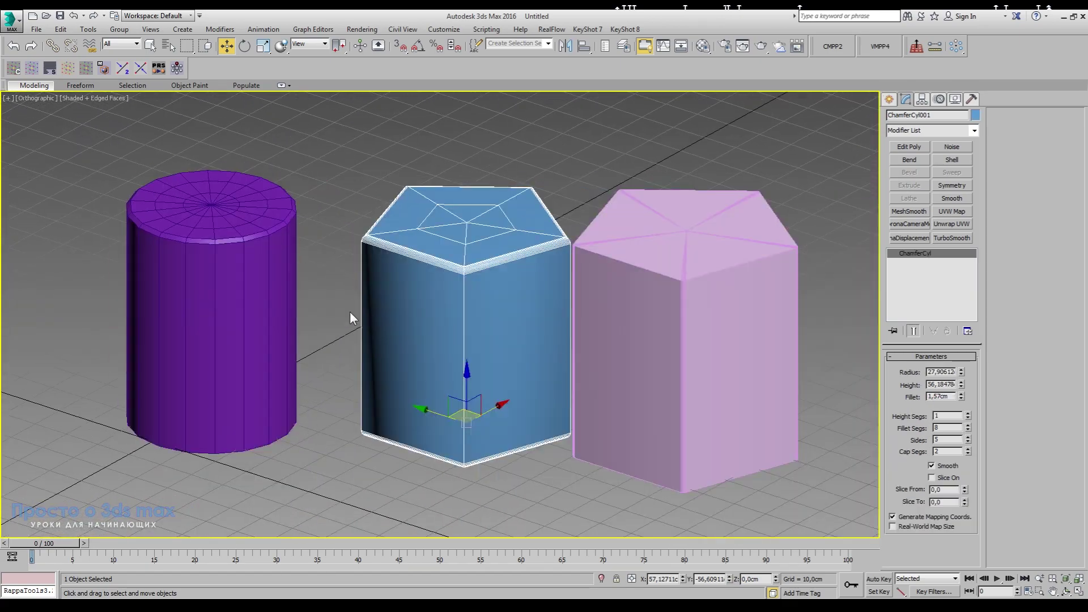
# Orbit the viewport to inspect the cylinder and two pentagonal prisms from several angles
pyautogui.keyDown('alt'); pyautogui.moveTo(423, 367); pyautogui.dragTo(551, 403, button='middle'); pyautogui.keyUp('alt')
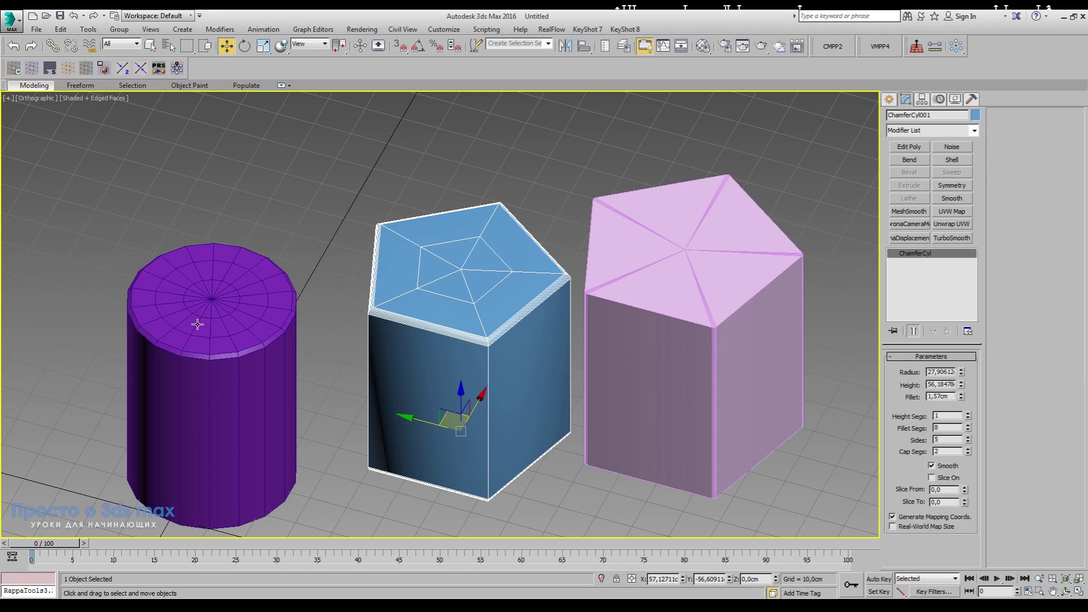
pyautogui.moveTo(829, 372)
pyautogui.keyDown('alt'); pyautogui.mouseDown(button='middle')
pyautogui.moveTo(750, 377)
pyautogui.moveTo(629, 416)
pyautogui.mouseUp(button='middle'); pyautogui.keyUp('alt')
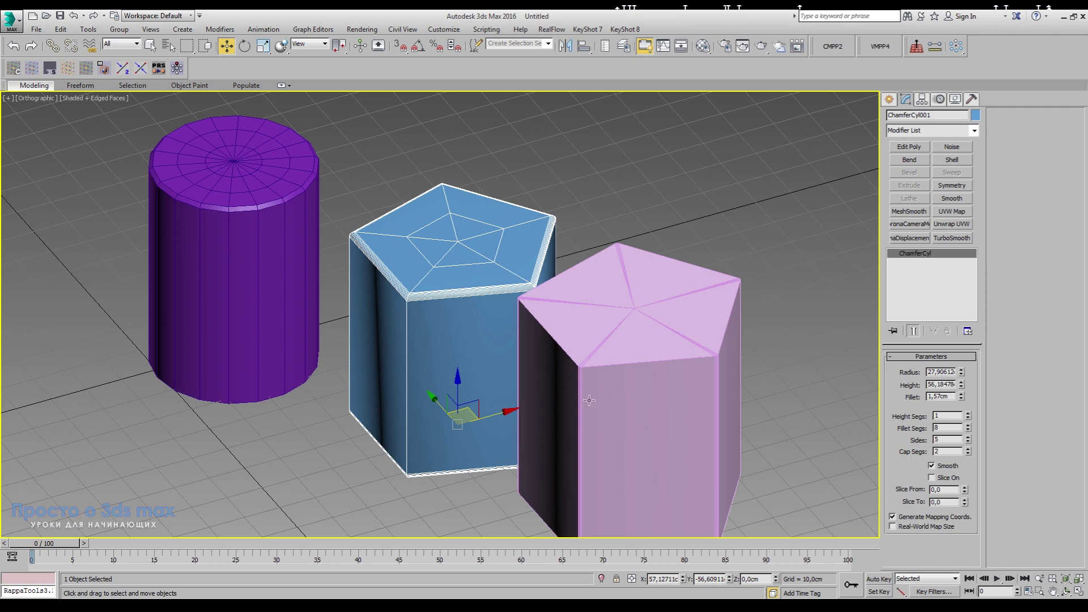
pyautogui.keyDown('alt'); pyautogui.moveTo(589, 400); pyautogui.dragTo(629, 402, button='middle'); pyautogui.keyUp('alt')
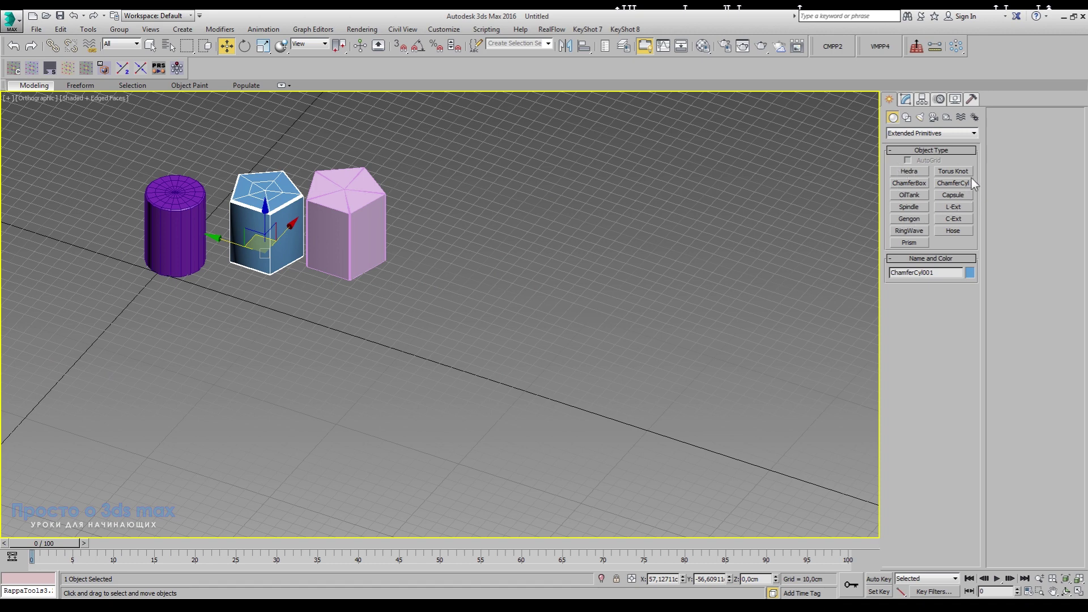
# Draw a Hose primitive about 118 cm tall to the right of the three objects
pyautogui.click(958, 230)
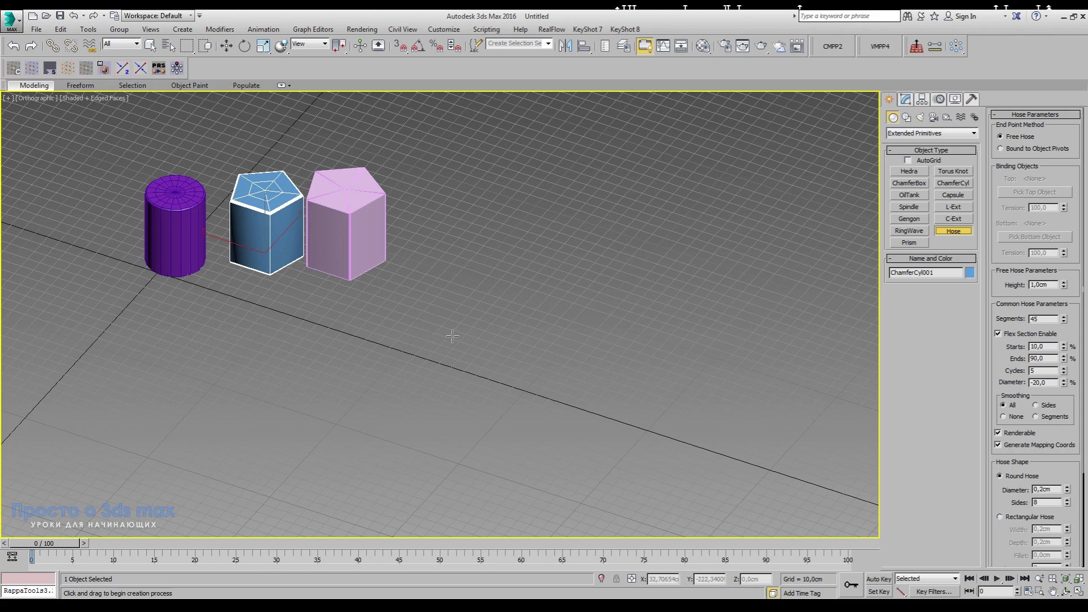
pyautogui.moveTo(452, 336); pyautogui.dragTo(512, 347, button='middle')
pyautogui.moveTo(640, 320); pyautogui.dragTo(637, 289)
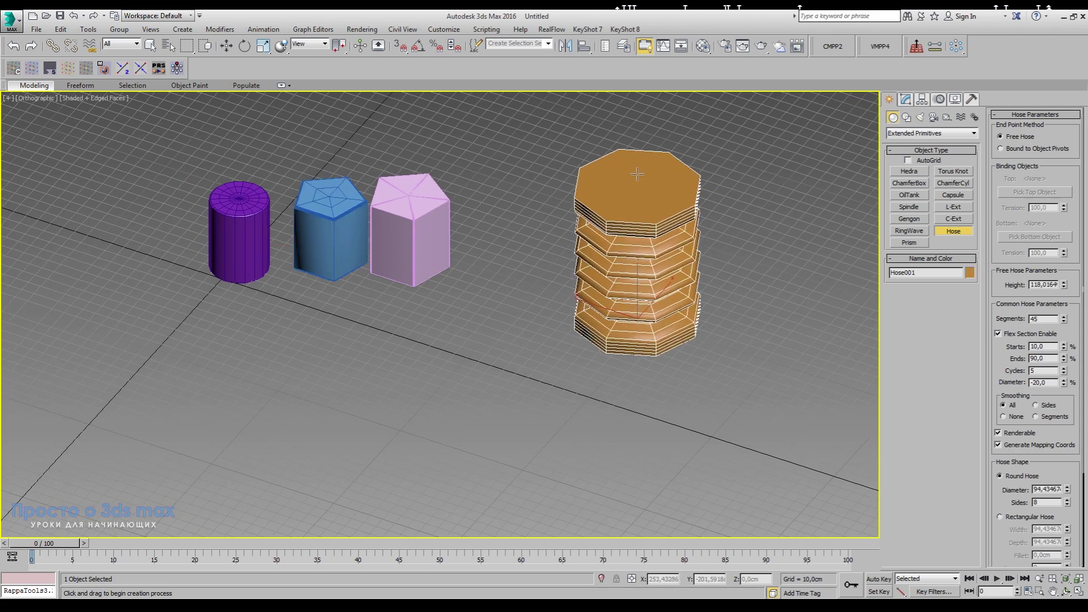
pyautogui.keyDown('alt'); pyautogui.moveTo(637, 174); pyautogui.dragTo(524, 357, button='middle'); pyautogui.keyUp('alt')
# Set the hose flex section to 8% start, 6 cycles and -25 diameter
pyautogui.click(905, 100)
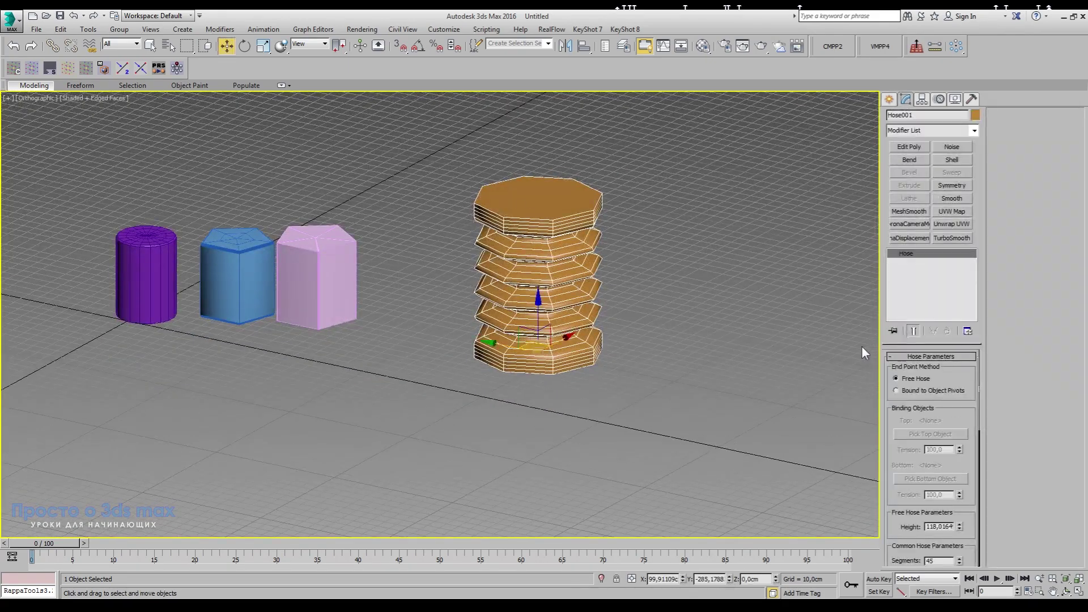
pyautogui.scroll(-3, 977, 397)
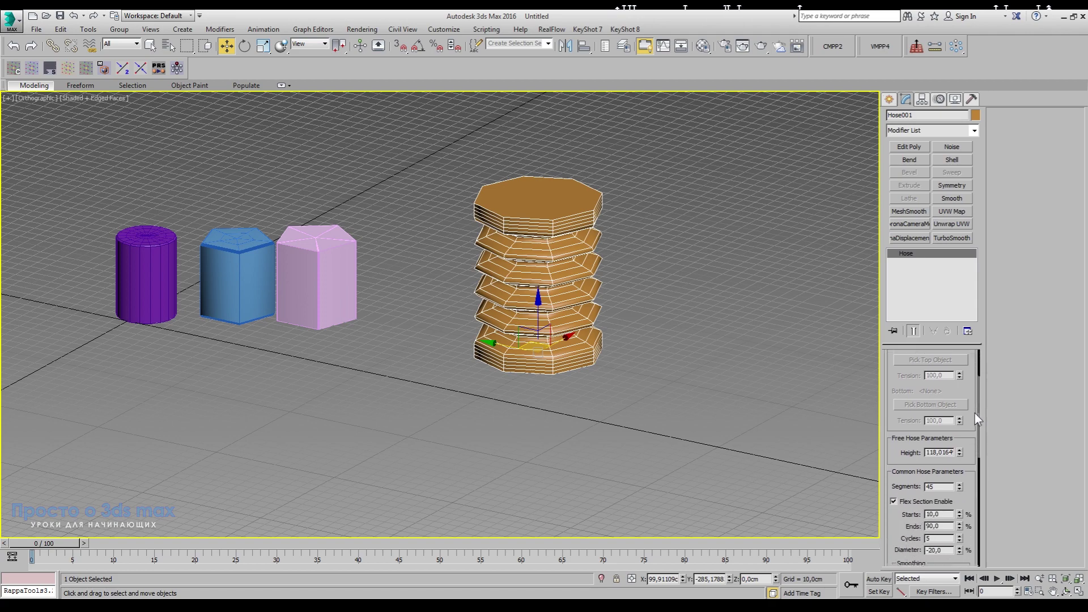
pyautogui.scroll(-3, 974, 413)
pyautogui.moveTo(958, 457)
pyautogui.mouseDown()
pyautogui.moveTo(964, 436)
pyautogui.moveTo(955, 491)
pyautogui.moveTo(962, 471)
pyautogui.moveTo(959, 479)
pyautogui.mouseUp()
pyautogui.scroll(5, 560, 301)
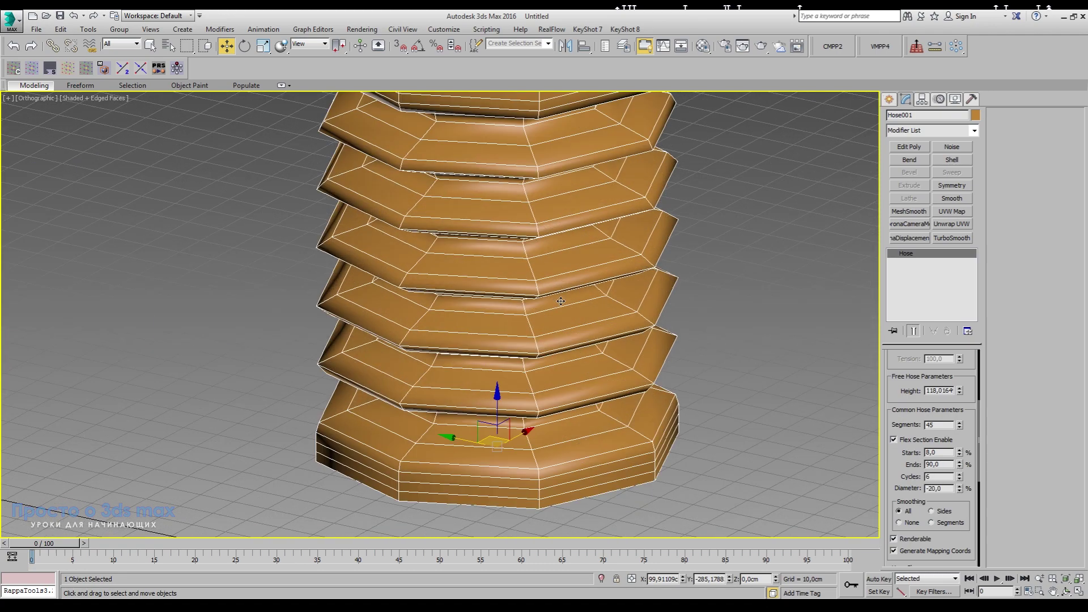
pyautogui.moveTo(957, 488); pyautogui.dragTo(960, 491)
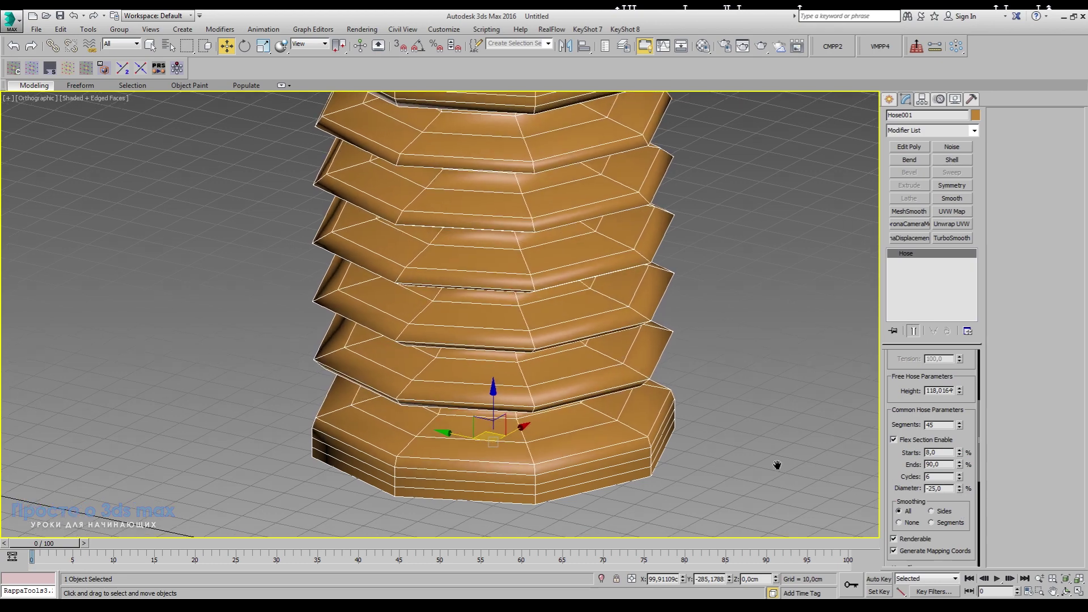
pyautogui.scroll(-3, 777, 462)
# Toggle hose smoothing between Sides and All, then try Rectangular and D-Section shapes
pyautogui.click(932, 511)
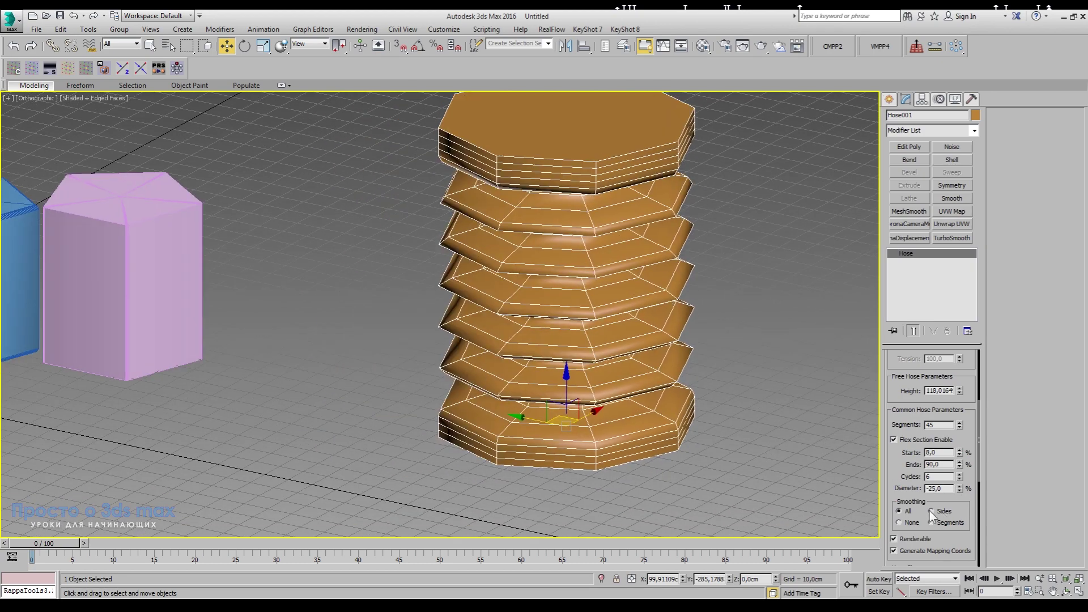
pyautogui.click(899, 511)
pyautogui.moveTo(979, 443); pyautogui.dragTo(980, 494)
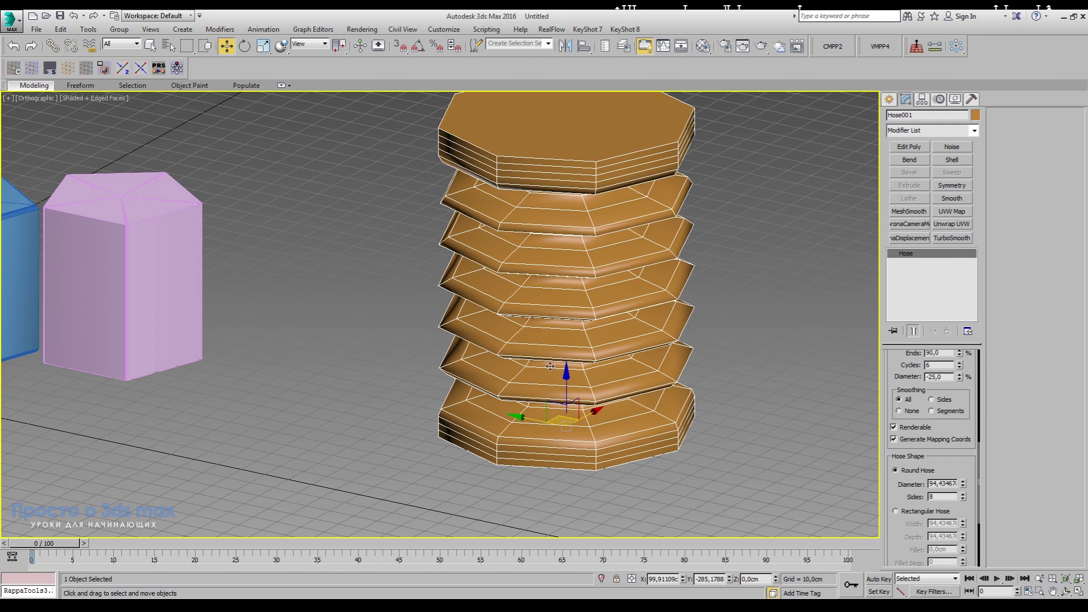
pyautogui.click(895, 511)
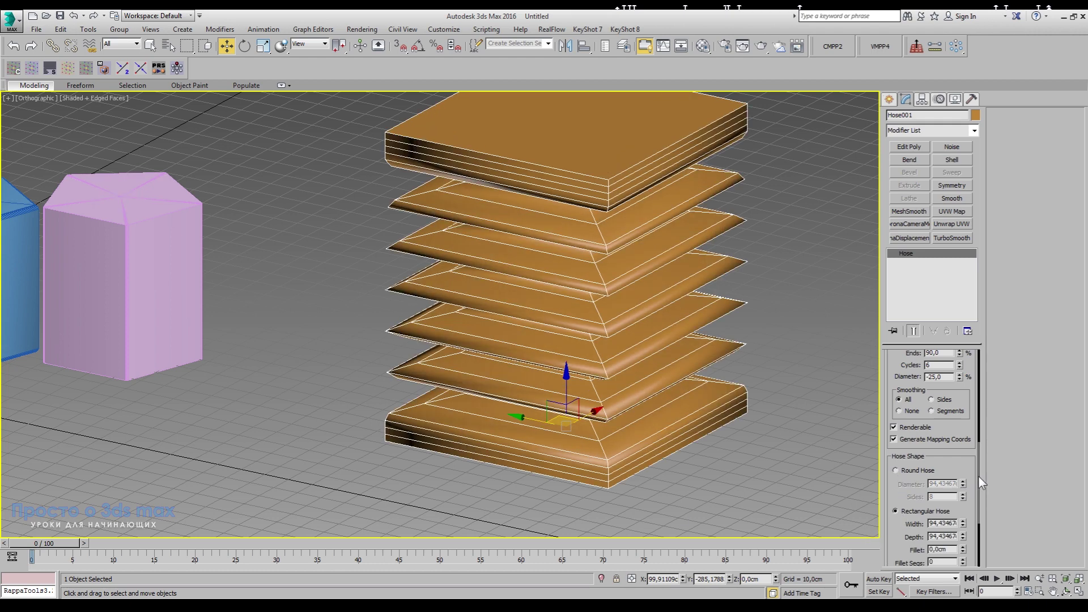
pyautogui.moveTo(978, 475); pyautogui.dragTo(977, 512)
pyautogui.click(895, 501)
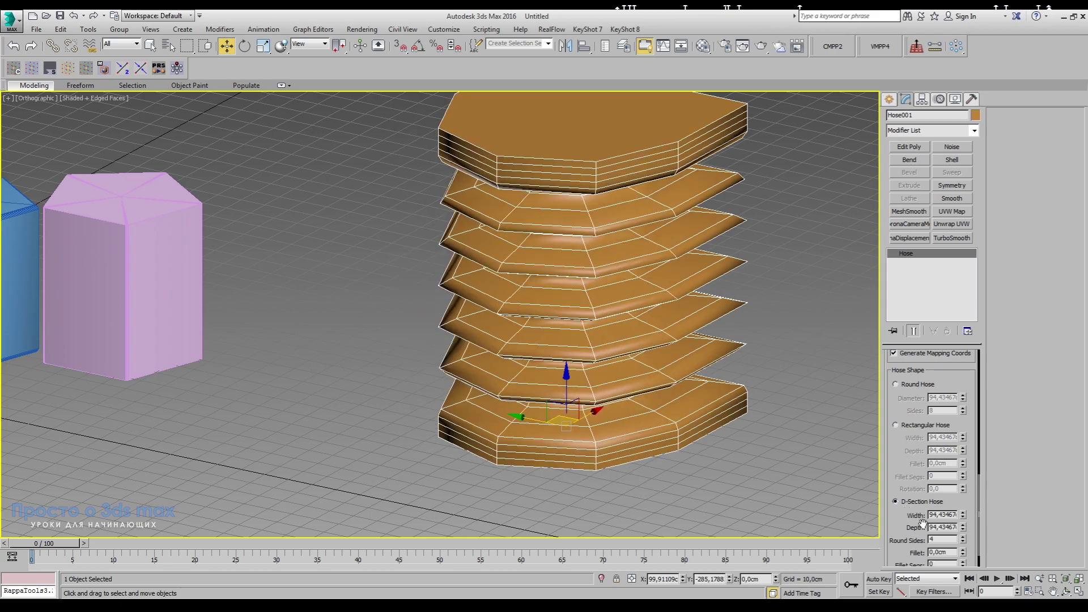
pyautogui.scroll(-3, 631, 462)
pyautogui.moveTo(632, 461)
pyautogui.keyDown('alt'); pyautogui.mouseDown(button='middle')
pyautogui.moveTo(665, 426)
pyautogui.moveTo(914, 476)
pyautogui.mouseUp(button='middle'); pyautogui.keyUp('alt')
# Adjust the fillet segments, retry Rectangular, and settle on a Round Hose section
pyautogui.scroll(-2, 982, 521)
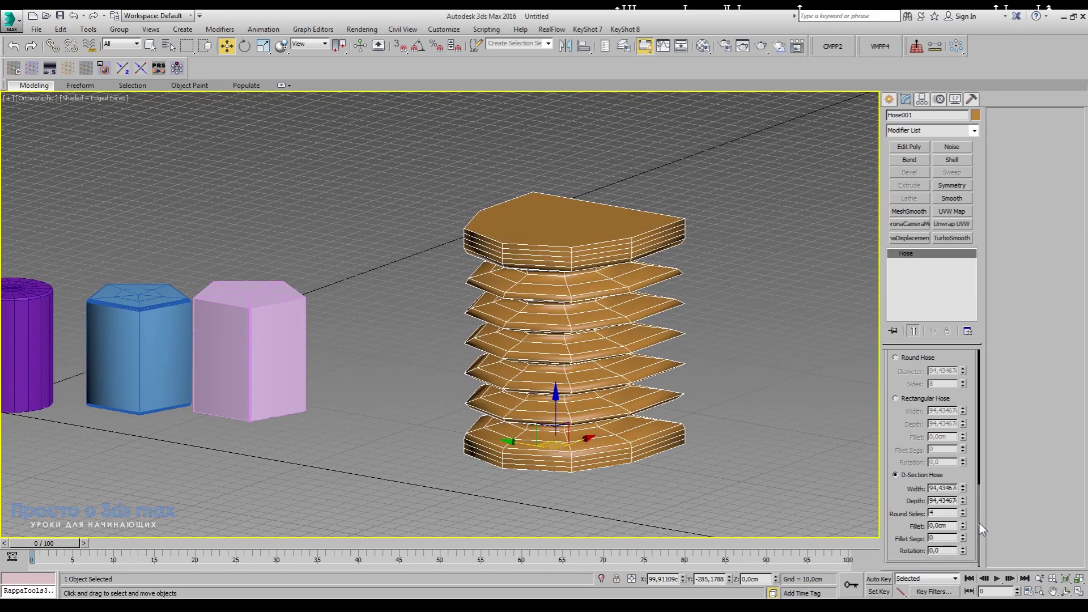
pyautogui.moveTo(962, 538); pyautogui.dragTo(962, 534)
pyautogui.click(893, 399)
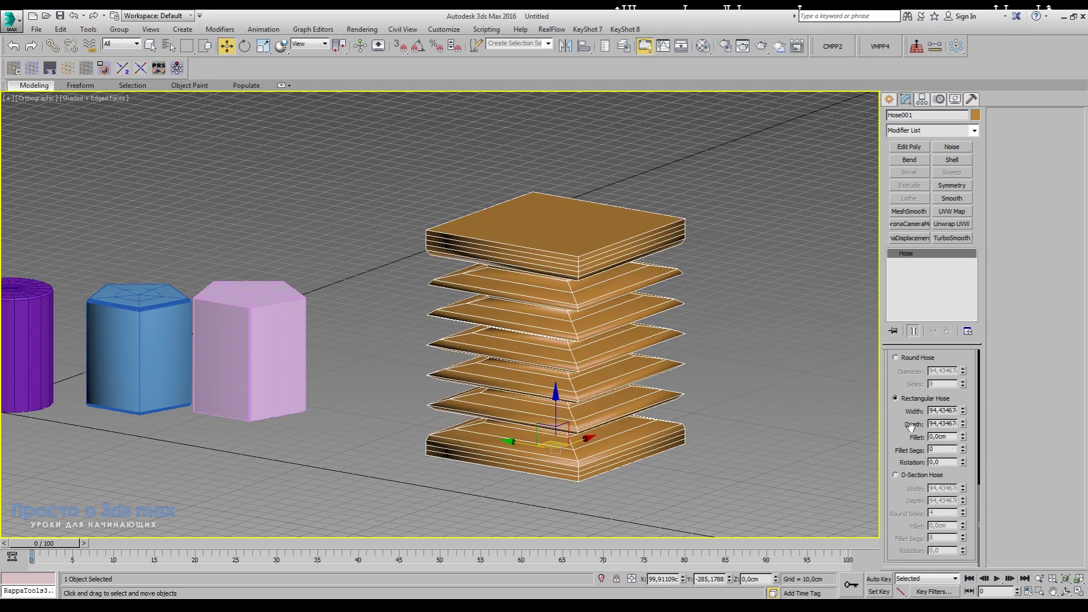
pyautogui.scroll(2, 925, 437)
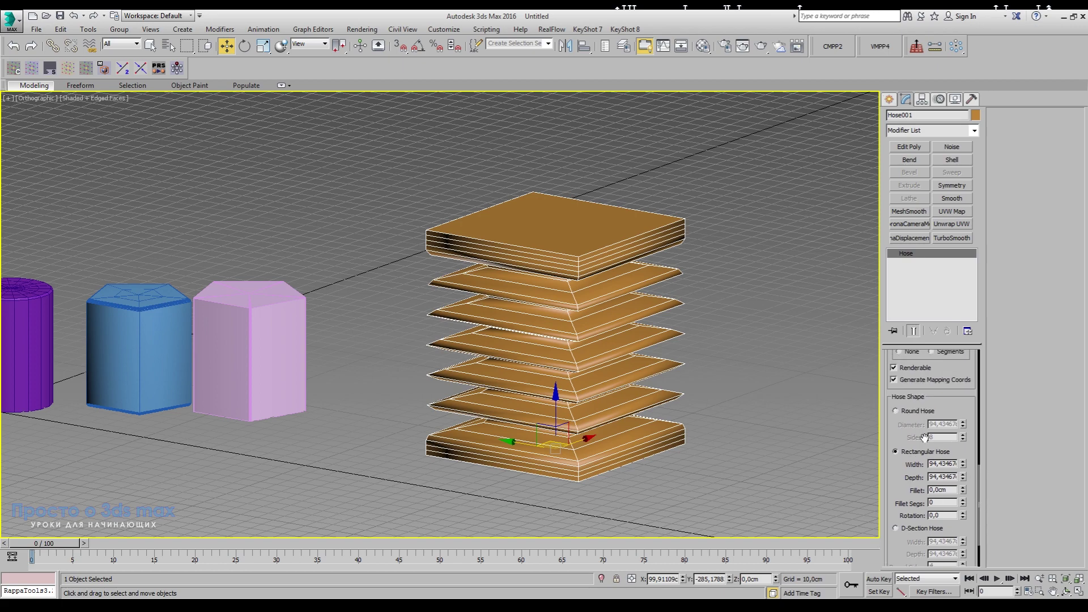
pyautogui.click(895, 411)
pyautogui.scroll(5, 983, 454)
pyautogui.scroll(5, 977, 396)
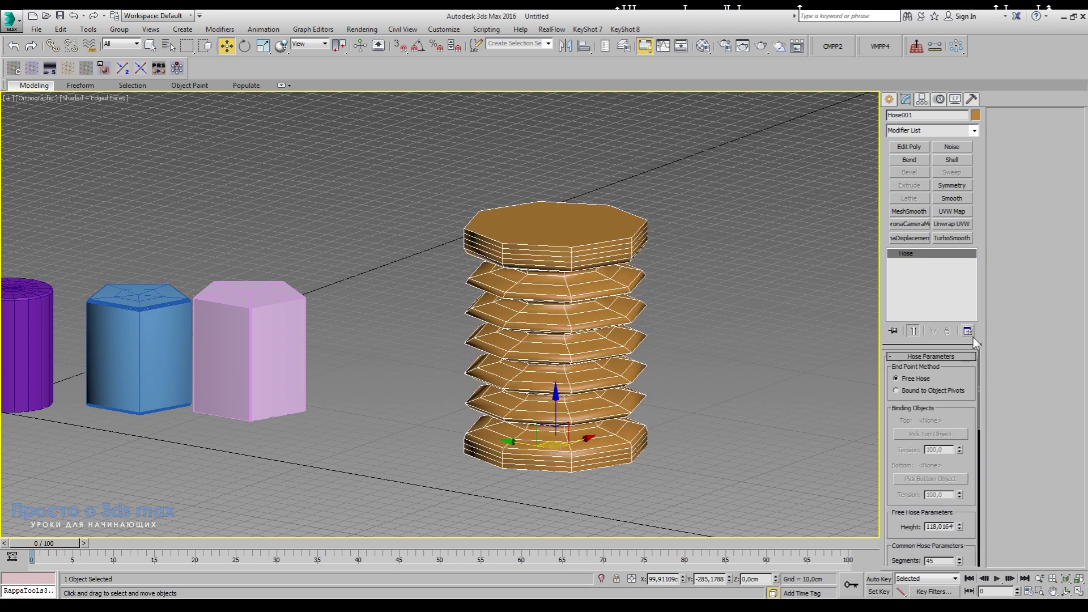
# Set the hose to Bound to Object Pivots and move the purple cylinder beside it
pyautogui.click(896, 390)
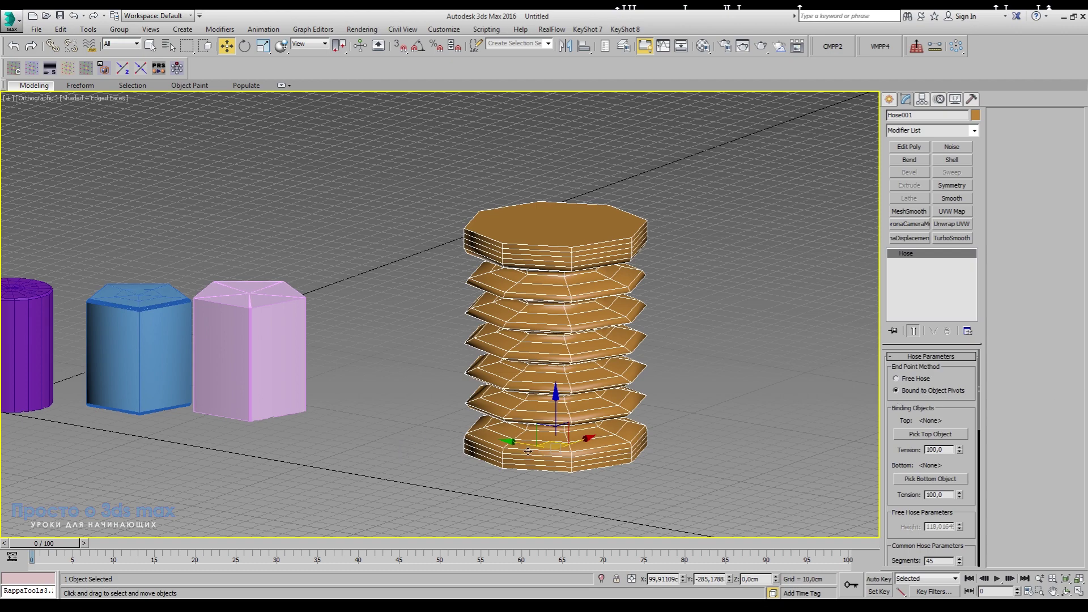
pyautogui.moveTo(382, 453); pyautogui.dragTo(448, 395, button='middle')
pyautogui.click(93, 314)
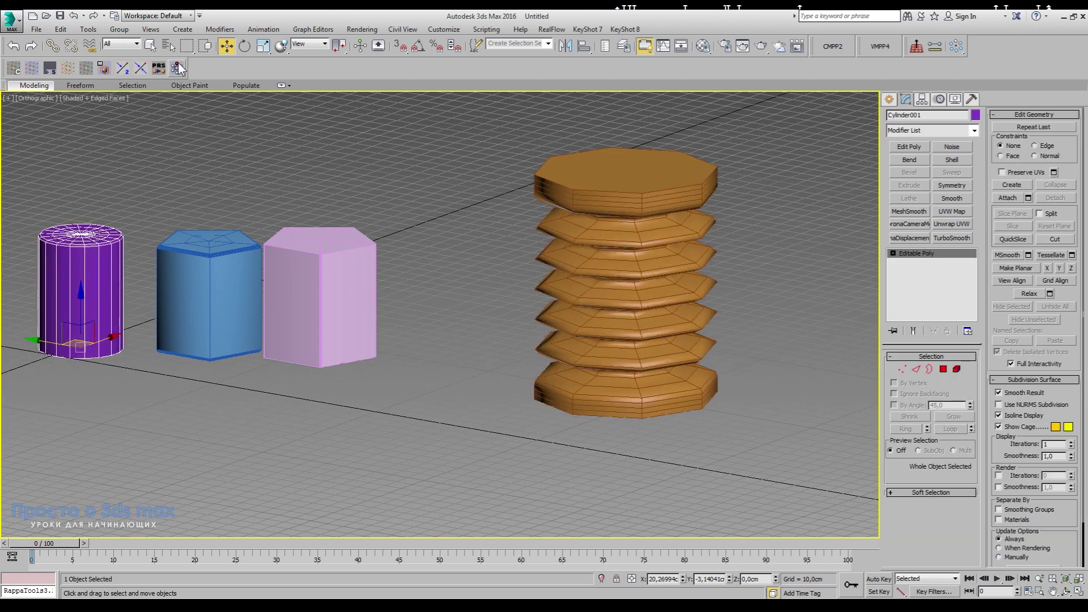
pyautogui.moveTo(75, 309); pyautogui.dragTo(547, 462)
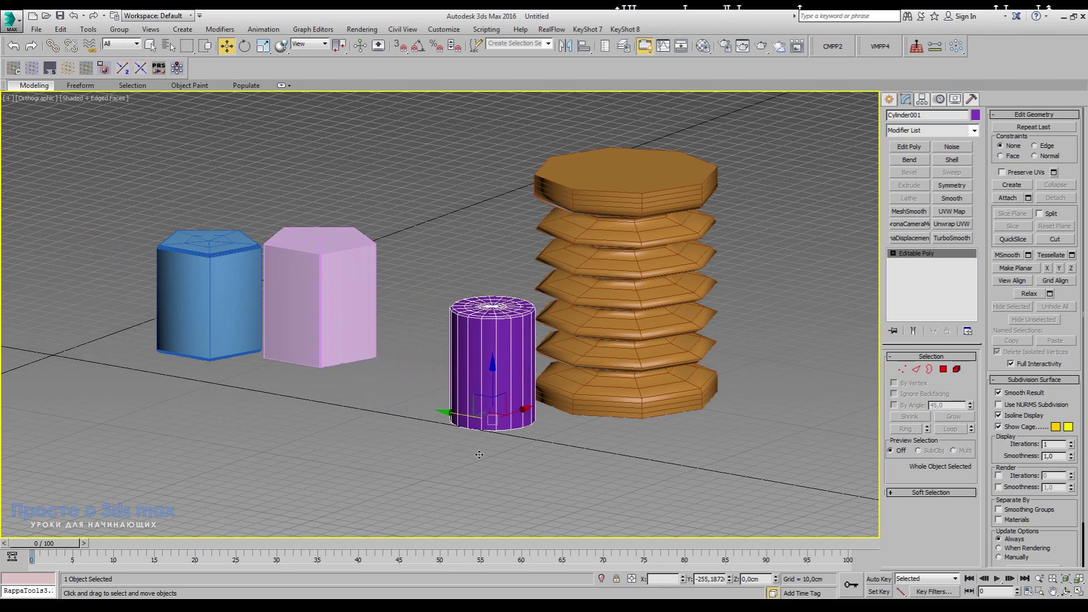
pyautogui.moveTo(547, 461)
pyautogui.keyDown('alt'); pyautogui.mouseDown(button='middle')
pyautogui.moveTo(660, 480)
pyautogui.moveTo(660, 414)
pyautogui.moveTo(601, 424)
pyautogui.mouseUp(button='middle'); pyautogui.keyUp('alt')
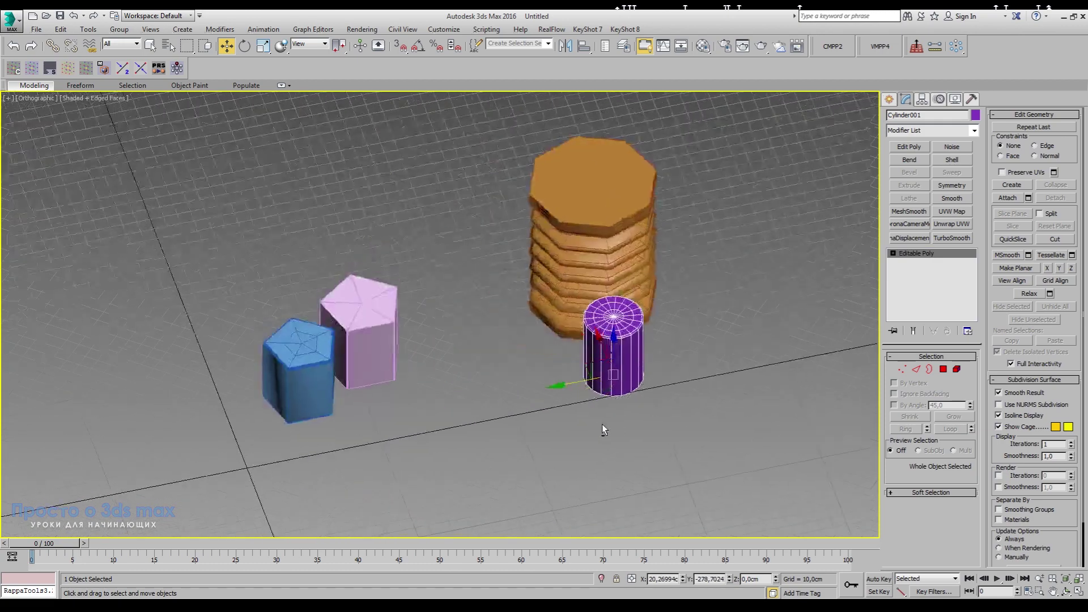
pyautogui.moveTo(596, 343); pyautogui.dragTo(630, 397)
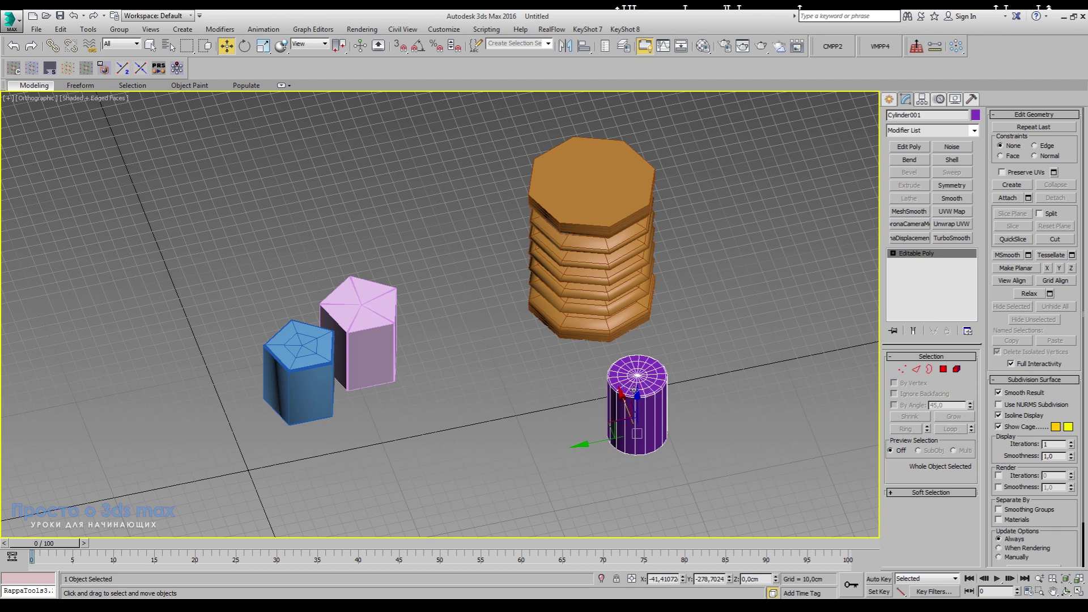
# Move the pink gengon along X toward the hose, then reselect Hose001
pyautogui.moveTo(362, 350)
pyautogui.mouseDown()
pyautogui.moveTo(438, 334)
pyautogui.moveTo(426, 293)
pyautogui.mouseUp()
pyautogui.keyDown('alt'); pyautogui.moveTo(426, 294); pyautogui.dragTo(538, 270, button='middle'); pyautogui.keyUp('alt')
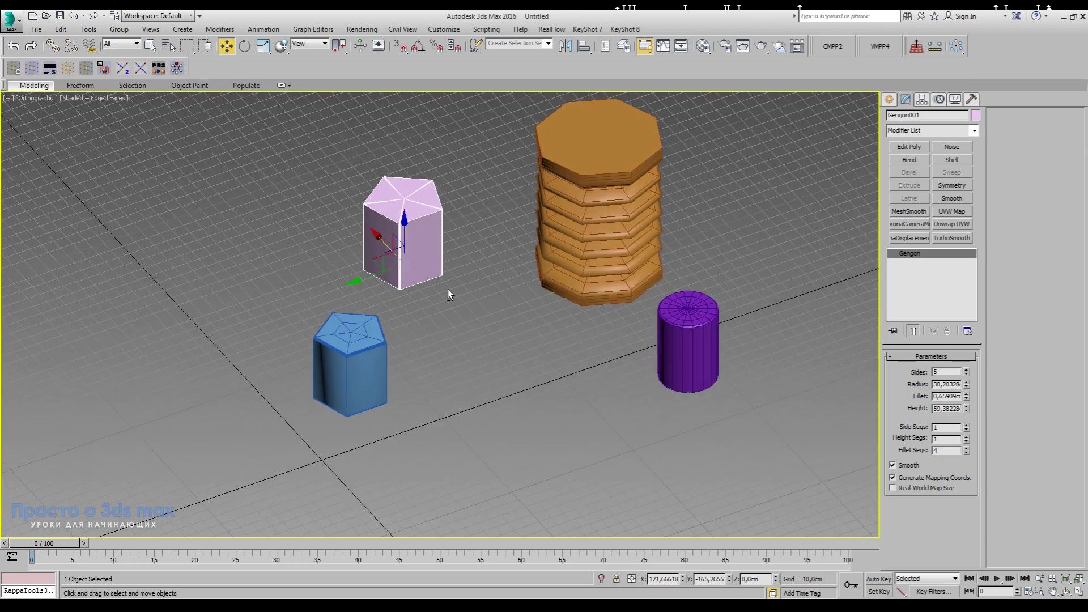
pyautogui.click(532, 189)
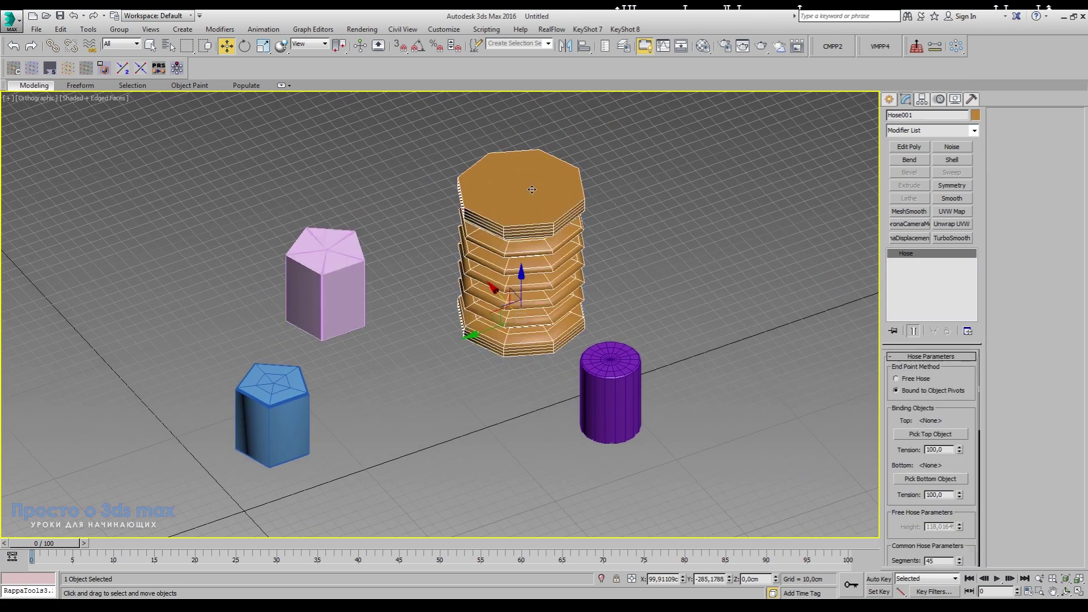
# Bind Hose001's top end to Gengon001 and its bottom end to Cylinder001
pyautogui.click(910, 434)
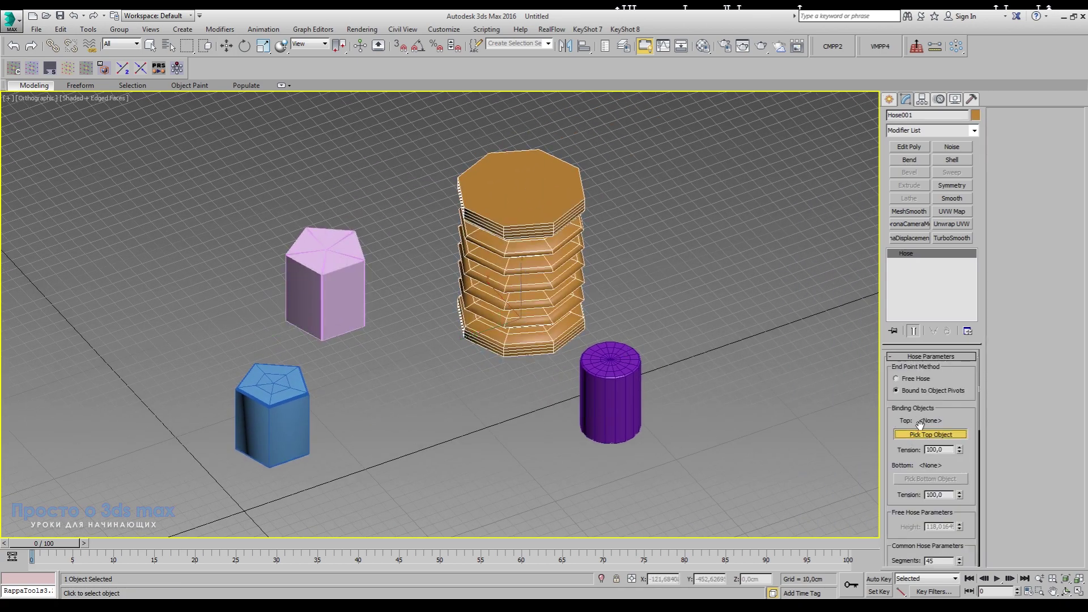
pyautogui.click(346, 284)
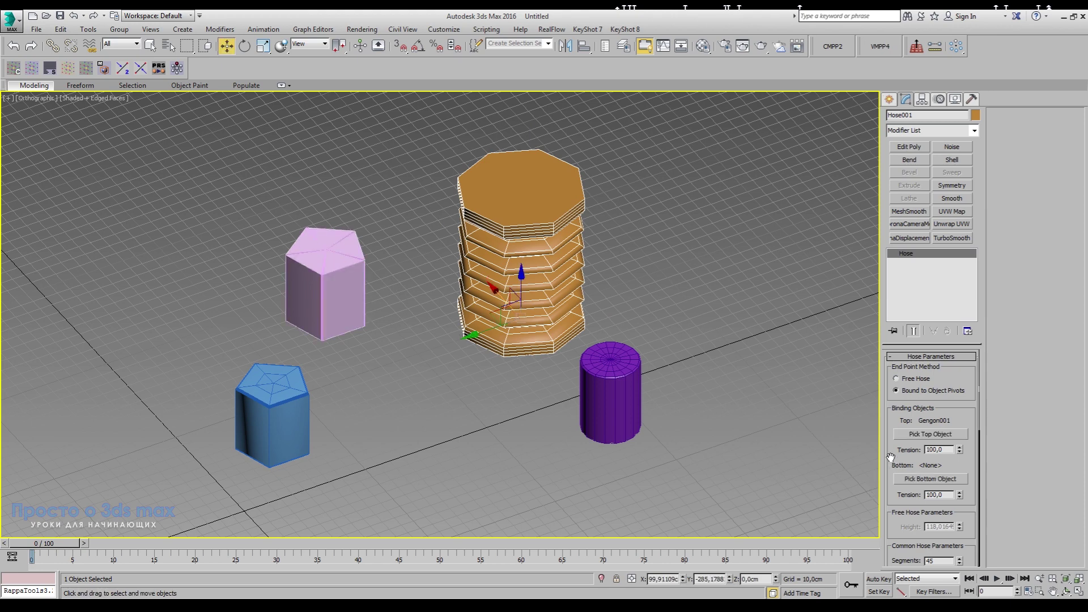
pyautogui.click(912, 479)
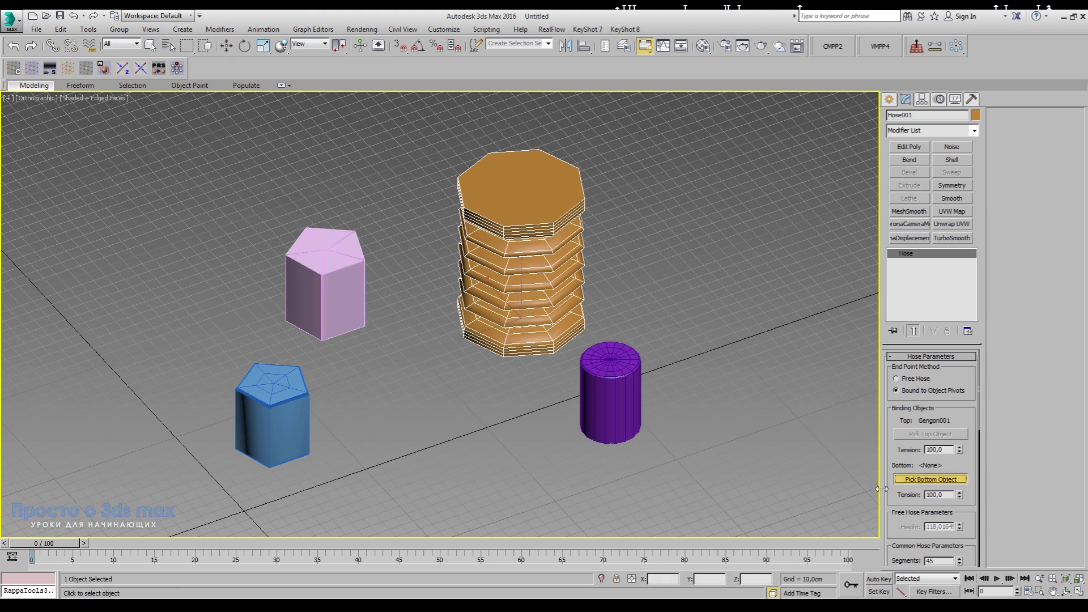
pyautogui.click(639, 366)
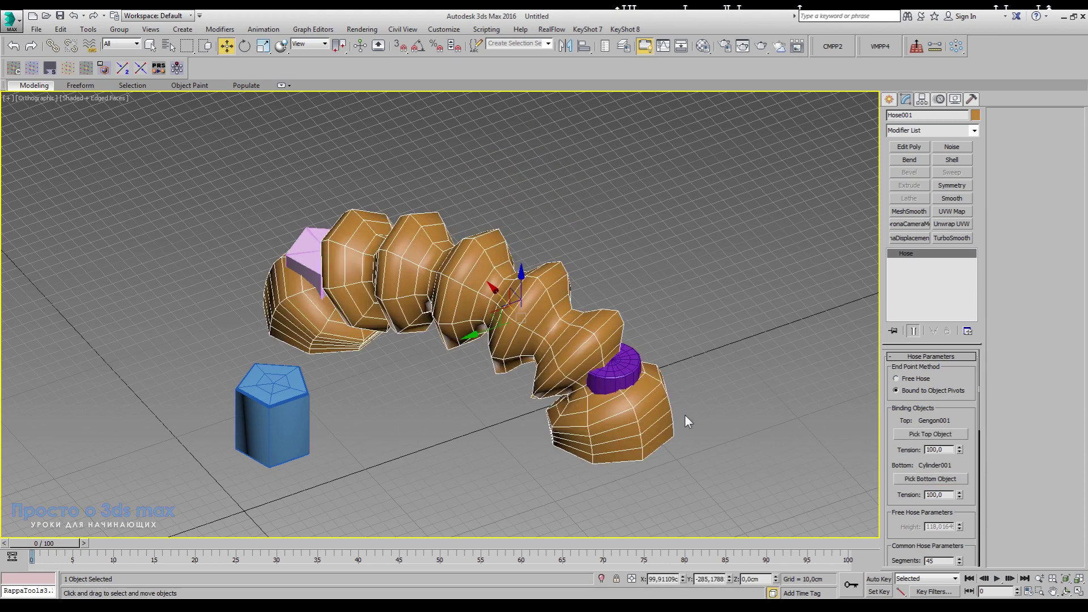
pyautogui.moveTo(662, 440)
pyautogui.keyDown('alt'); pyautogui.mouseDown(button='middle')
pyautogui.moveTo(659, 407)
pyautogui.moveTo(665, 421)
pyautogui.mouseUp(button='middle'); pyautogui.keyUp('alt')
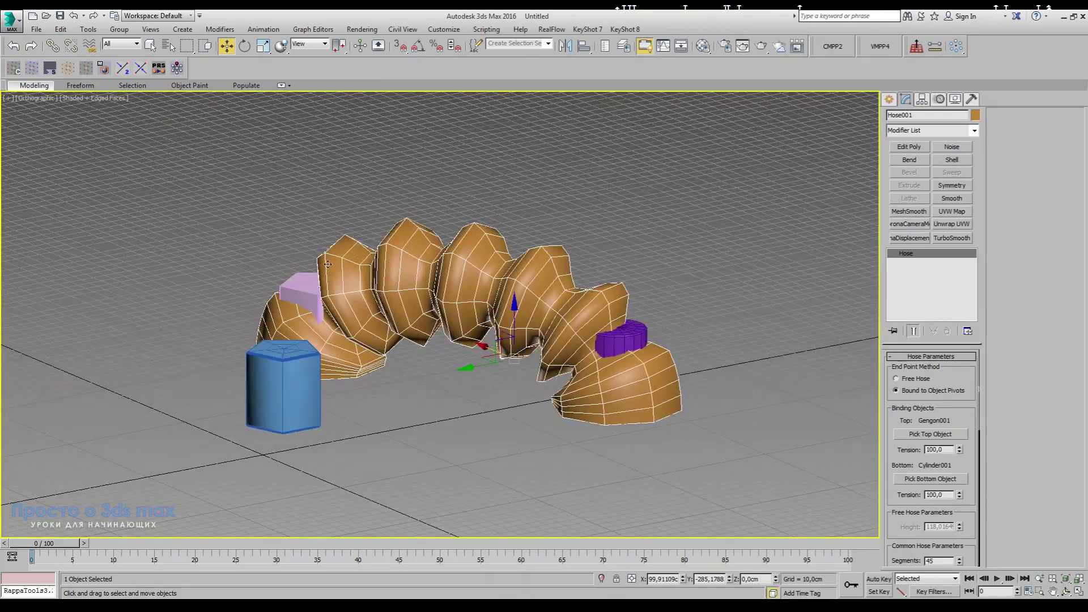
# Adjust the hose's flex section start, giving it 7 cycles at -32% diameter
pyautogui.moveTo(978, 413)
pyautogui.mouseDown()
pyautogui.moveTo(980, 474)
pyautogui.moveTo(956, 434)
pyautogui.moveTo(961, 470)
pyautogui.mouseUp()
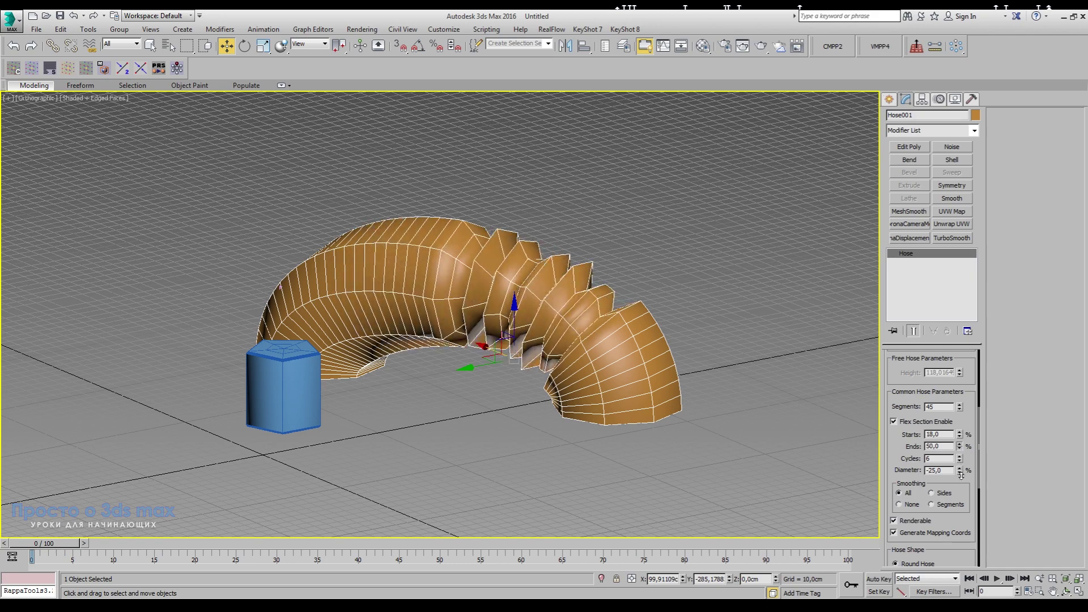
pyautogui.moveTo(959, 434)
pyautogui.mouseDown()
pyautogui.moveTo(962, 424)
pyautogui.moveTo(956, 451)
pyautogui.moveTo(969, 486)
pyautogui.mouseUp()
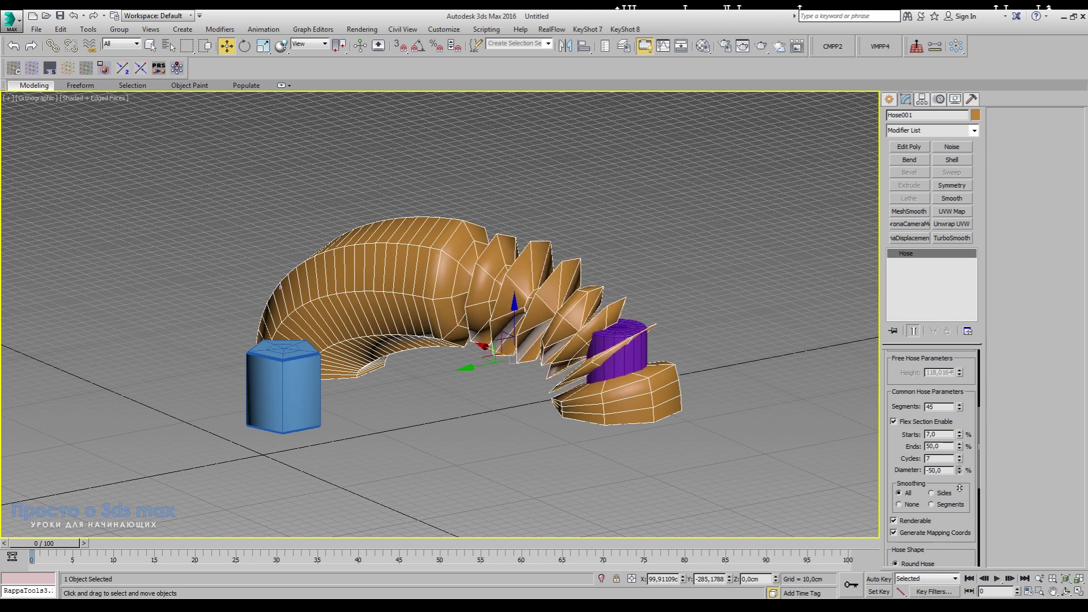
pyautogui.scroll(-1, 980, 438)
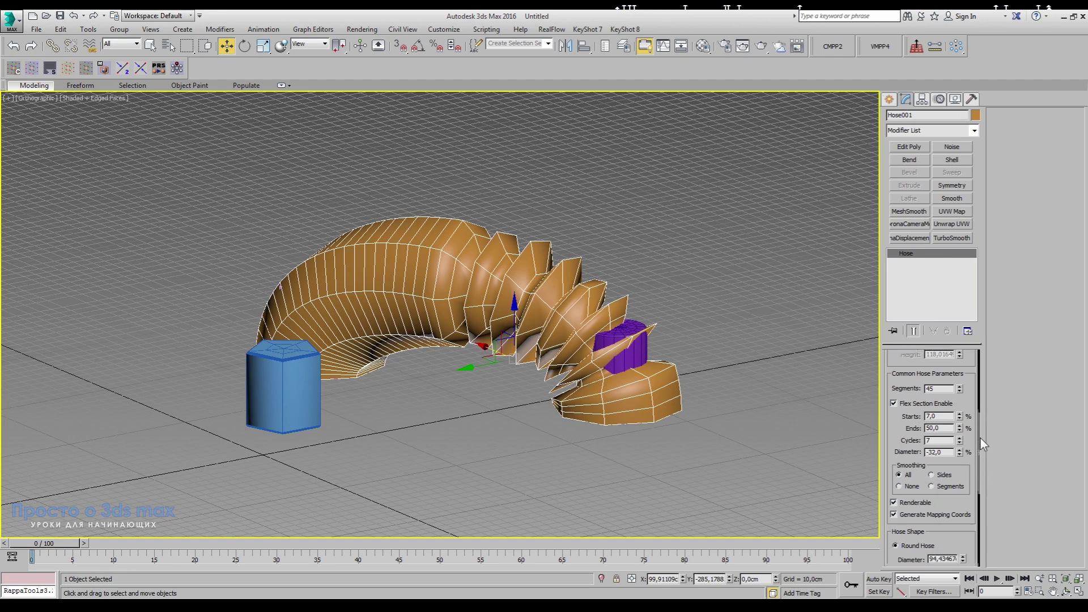
# Set the hose to 59 segments and slim its round diameter to 60,6 cm
pyautogui.moveTo(960, 384); pyautogui.dragTo(962, 371)
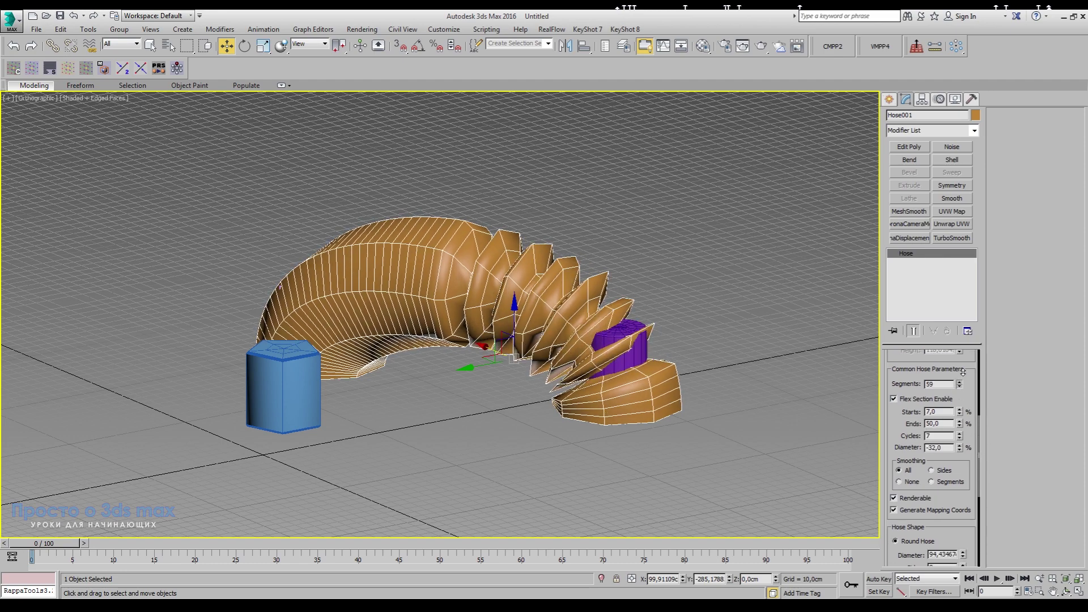
pyautogui.scroll(-2, 978, 459)
pyautogui.scroll(-2, 978, 482)
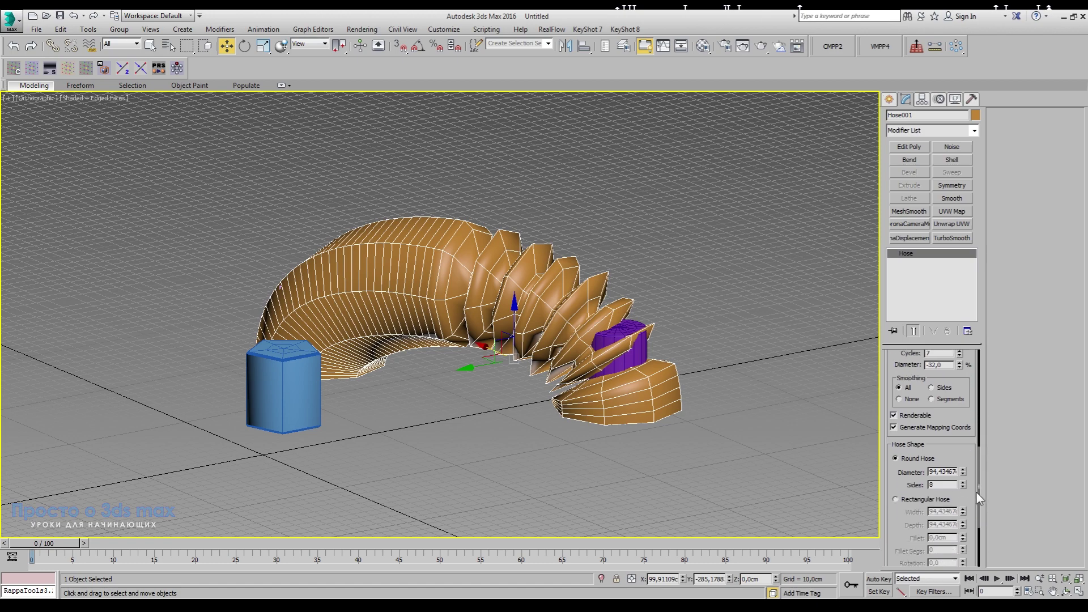
pyautogui.moveTo(964, 473)
pyautogui.mouseDown()
pyautogui.moveTo(936, 170)
pyautogui.moveTo(954, 42)
pyautogui.mouseUp()
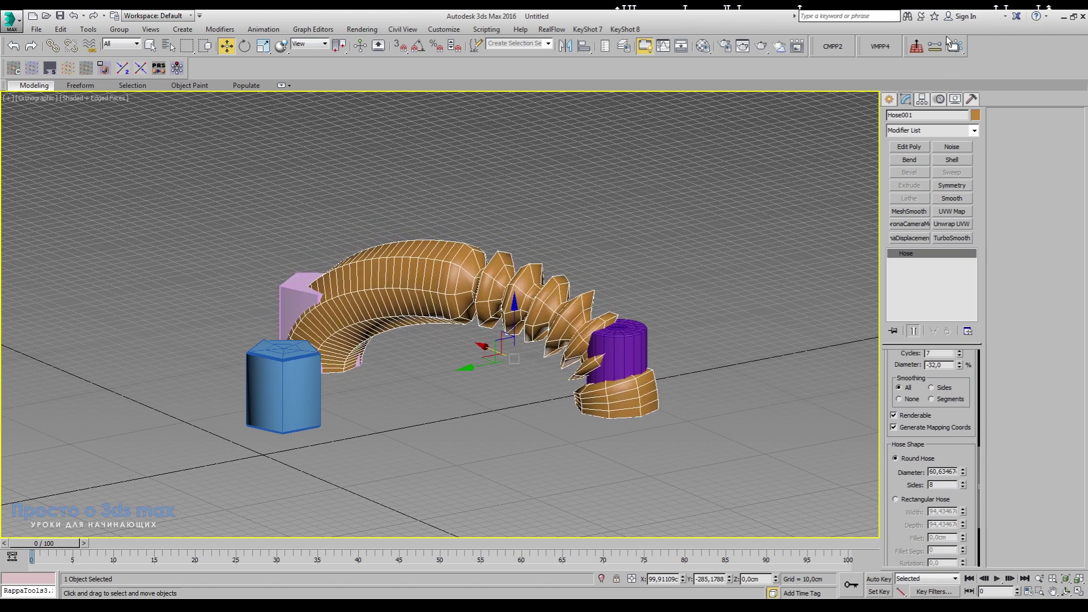
pyautogui.scroll(1, 982, 434)
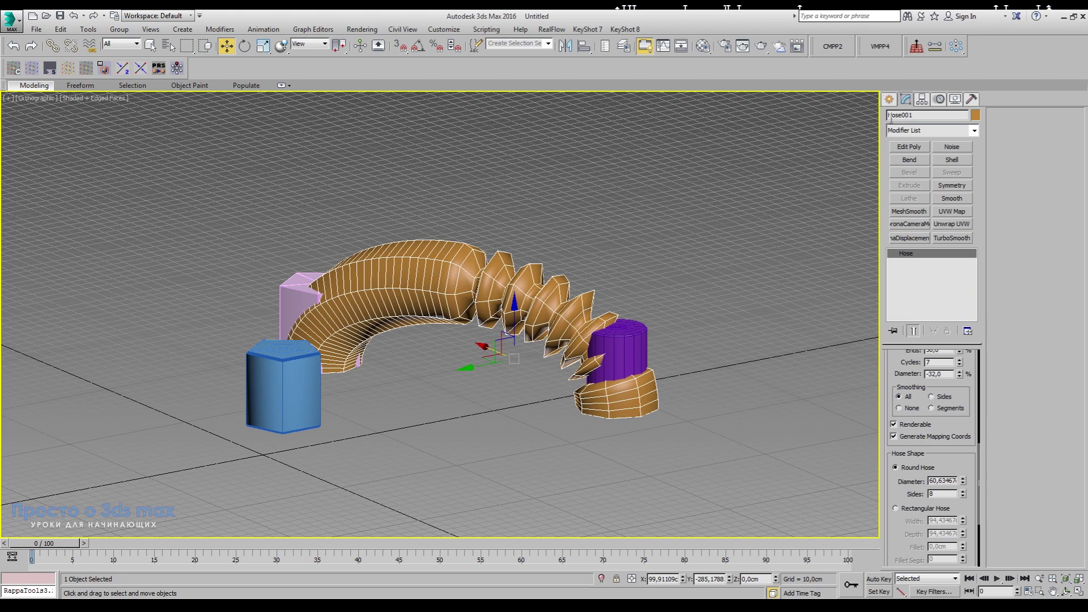
# Create a Hedra of about 39,4 cm radius in front of the blue pentagonal object
pyautogui.click(889, 99)
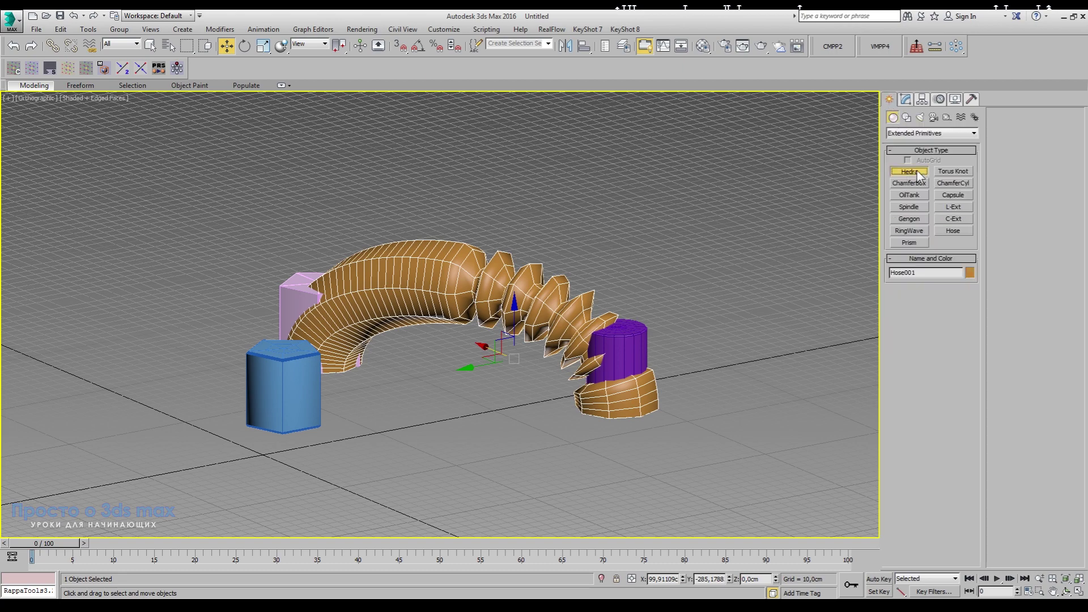
pyautogui.click(909, 171)
pyautogui.moveTo(425, 436); pyautogui.dragTo(542, 408, button='middle')
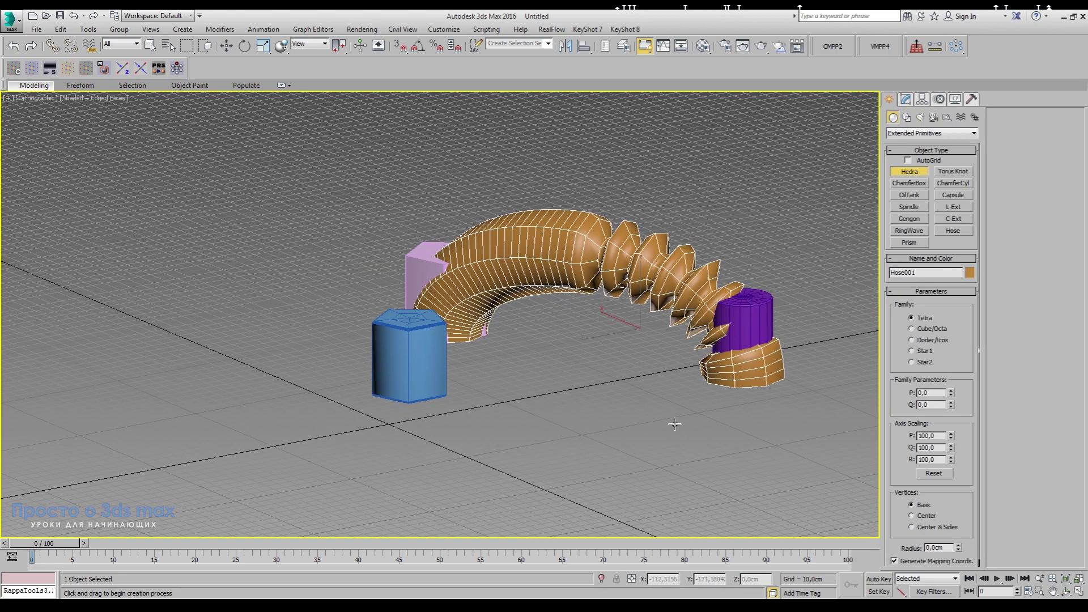
pyautogui.keyDown('alt'); pyautogui.moveTo(674, 424); pyautogui.dragTo(663, 436, button='middle'); pyautogui.keyUp('alt')
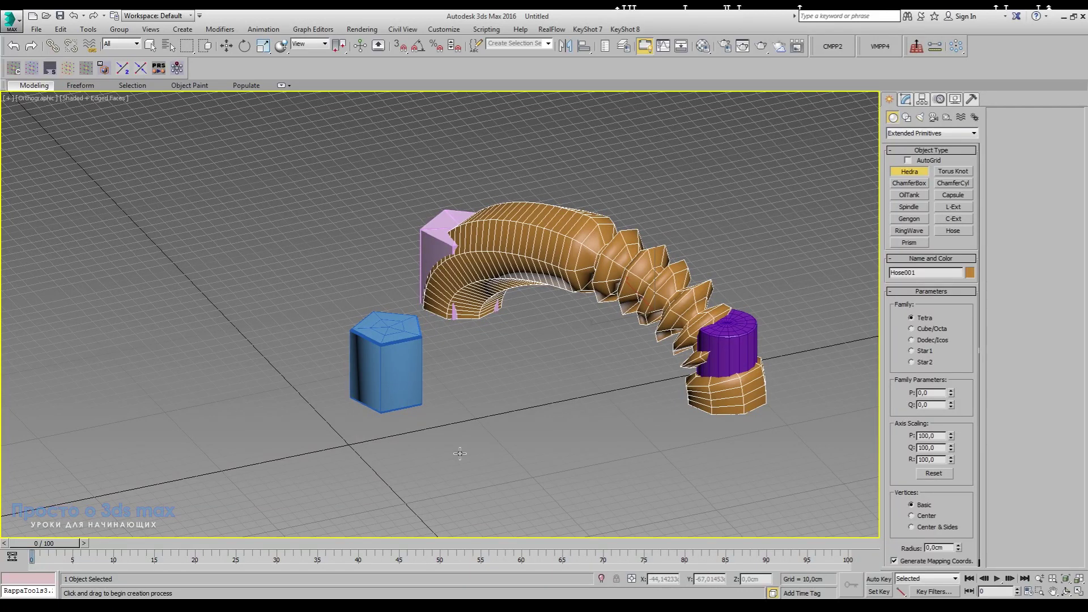
pyautogui.moveTo(460, 452); pyautogui.dragTo(593, 426)
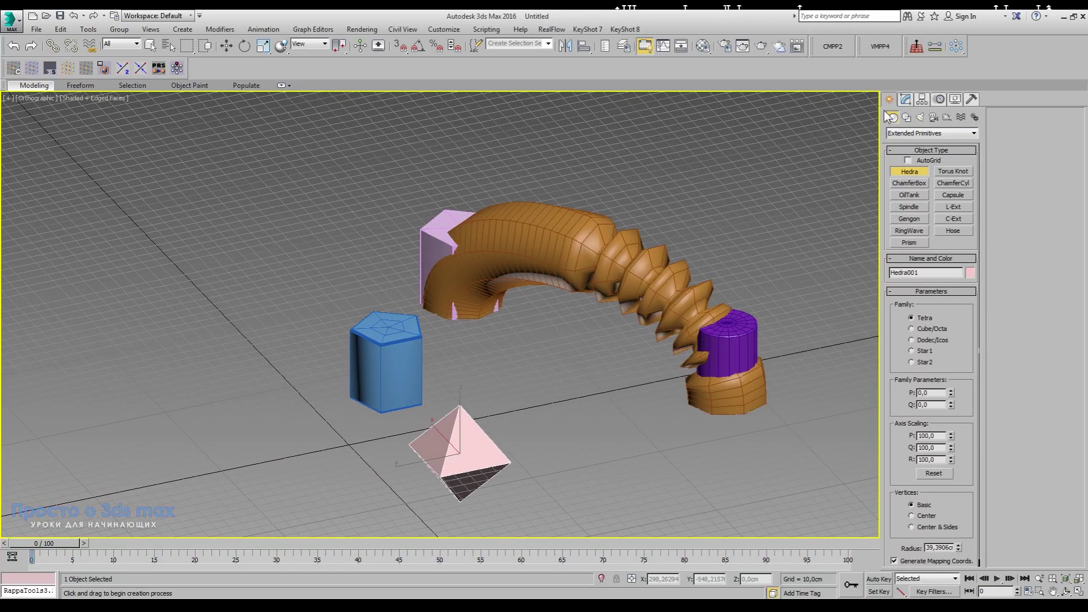
# Preview the Dodec/Icos, Star1 and Star2 Hedra families, settling on Cube/Octa
pyautogui.click(906, 99)
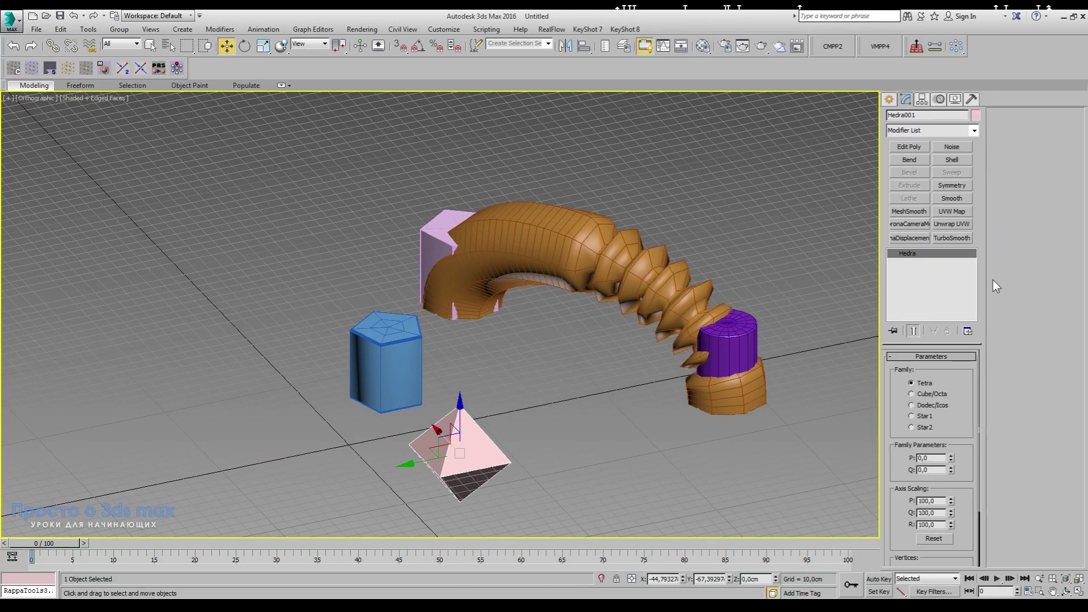
pyautogui.click(914, 395)
pyautogui.moveTo(610, 456)
pyautogui.keyDown('alt'); pyautogui.mouseDown(button='middle')
pyautogui.moveTo(566, 410)
pyautogui.moveTo(617, 410)
pyautogui.mouseUp(button='middle'); pyautogui.keyUp('alt')
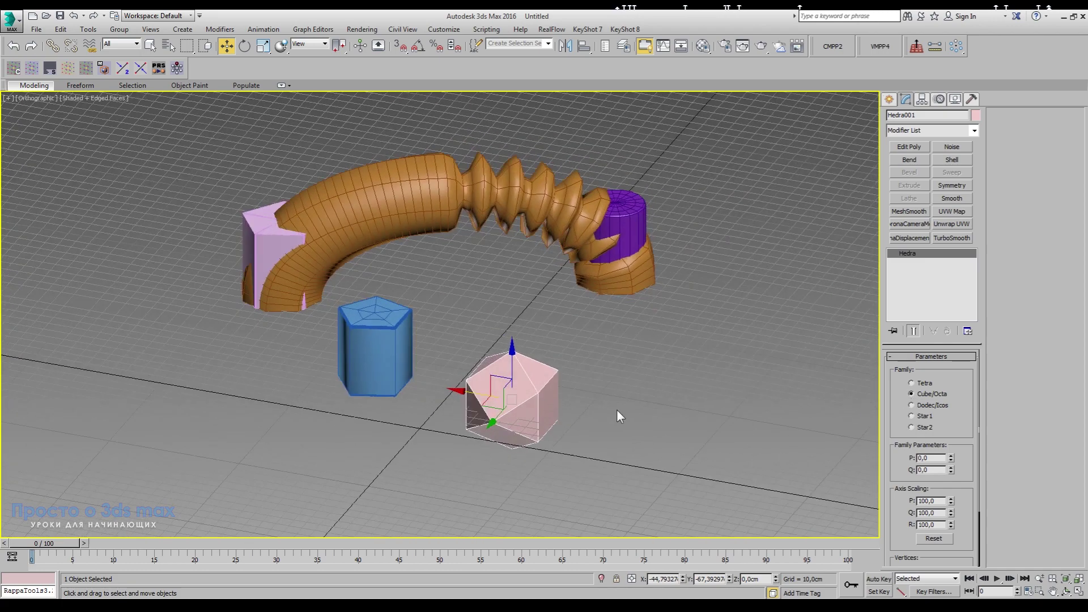
pyautogui.click(912, 406)
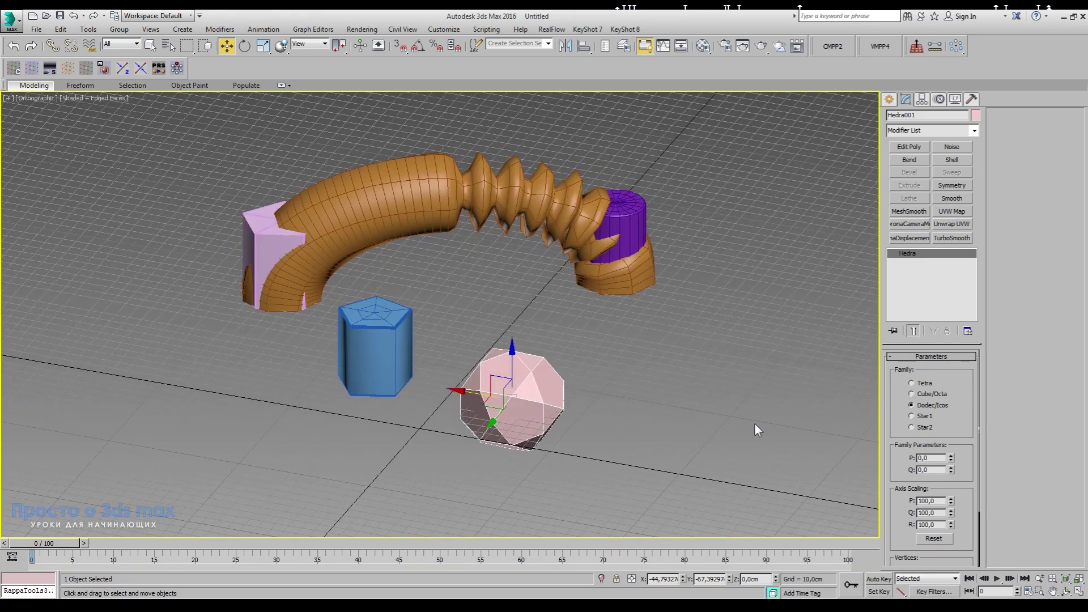
pyautogui.click(913, 417)
pyautogui.click(913, 428)
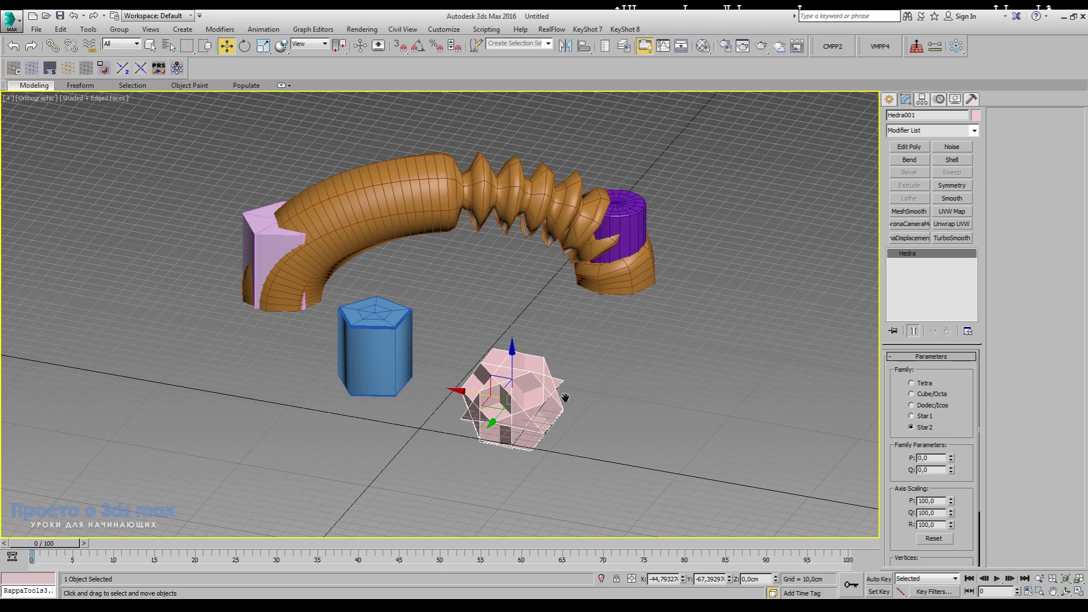
pyautogui.scroll(5, 565, 398)
pyautogui.click(913, 416)
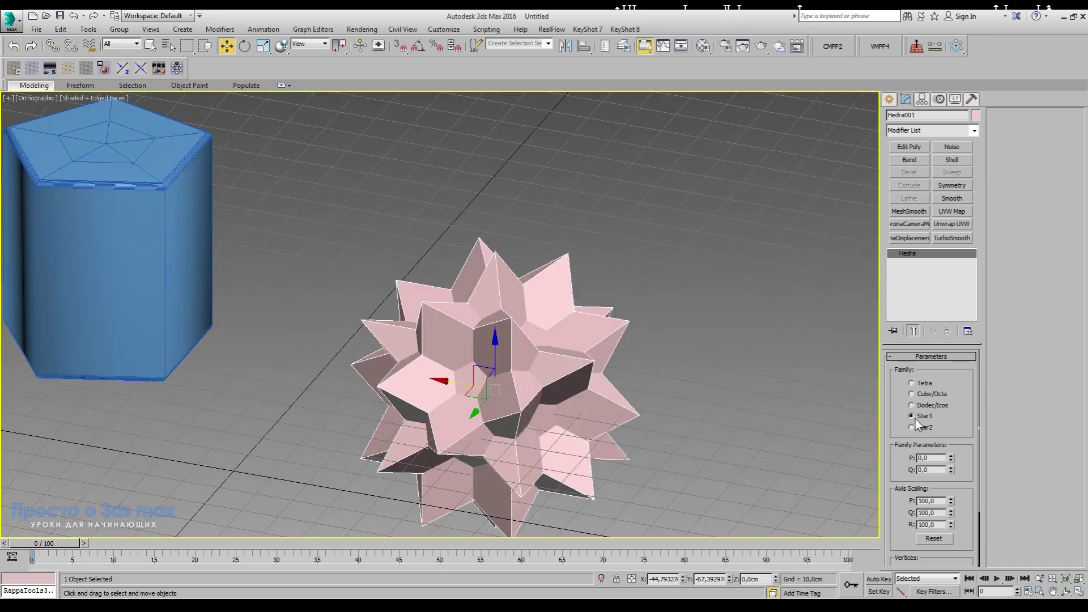
pyautogui.click(912, 405)
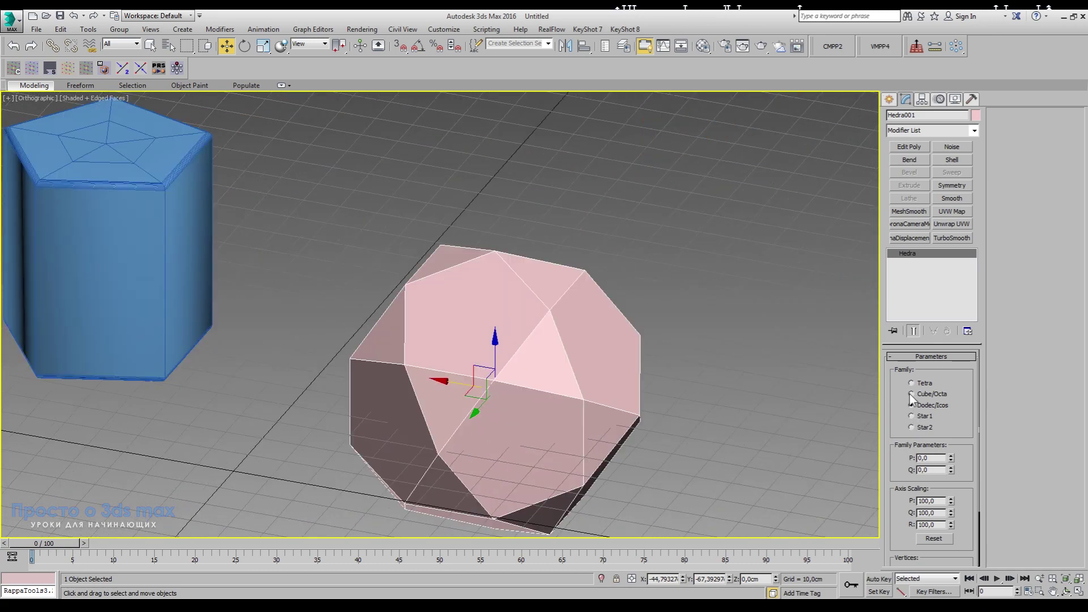
pyautogui.click(911, 394)
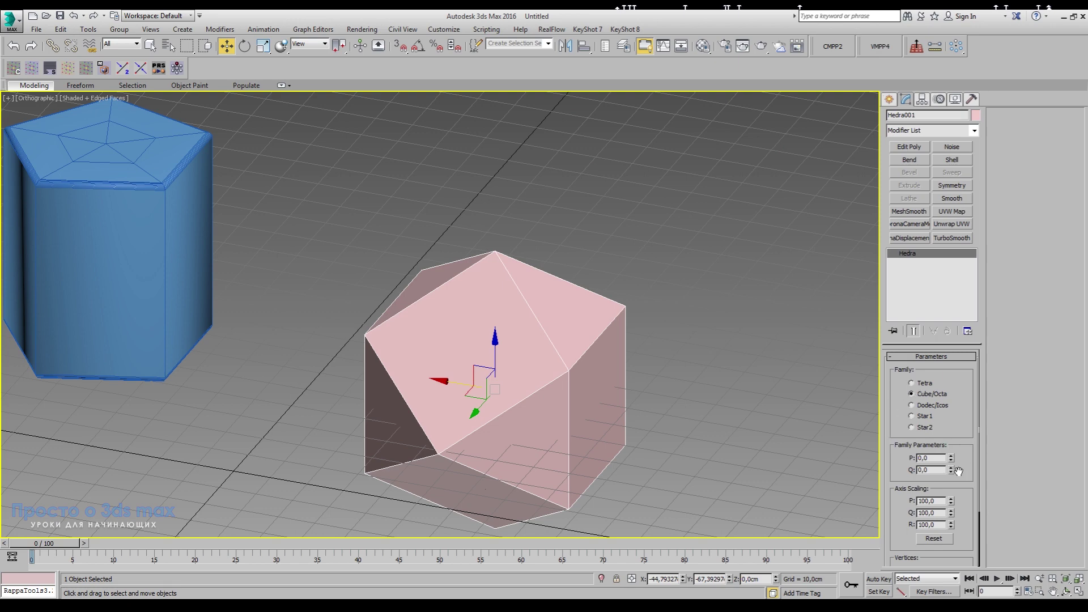
# Make the Hedra a Dodec/Icos solid with P 0,25 and Q 0,0
pyautogui.moveTo(950, 458)
pyautogui.mouseDown()
pyautogui.moveTo(948, 471)
pyautogui.moveTo(951, 450)
pyautogui.mouseUp()
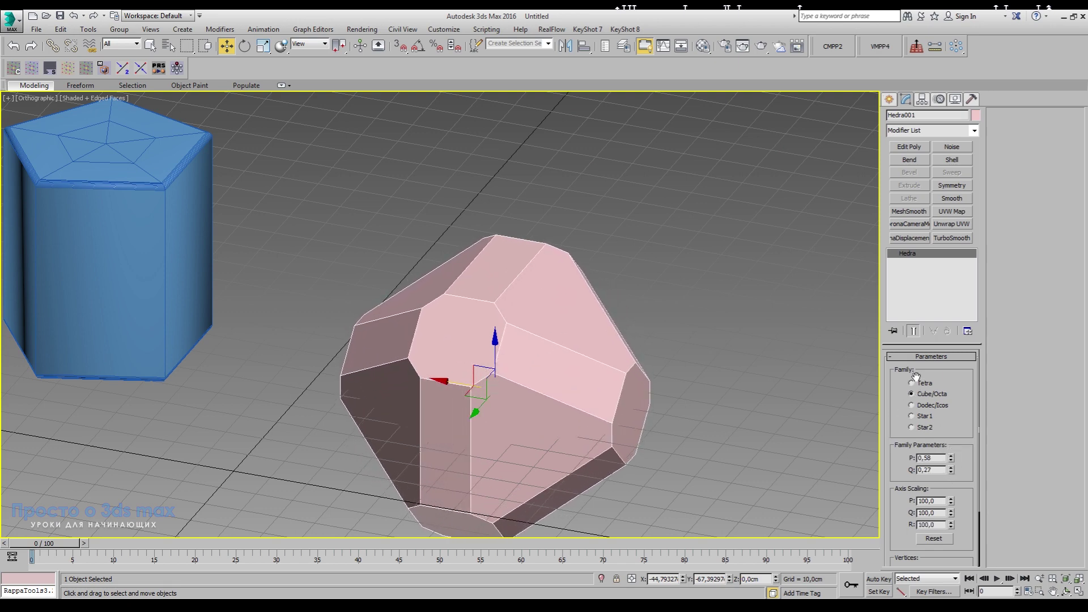
pyautogui.click(912, 404)
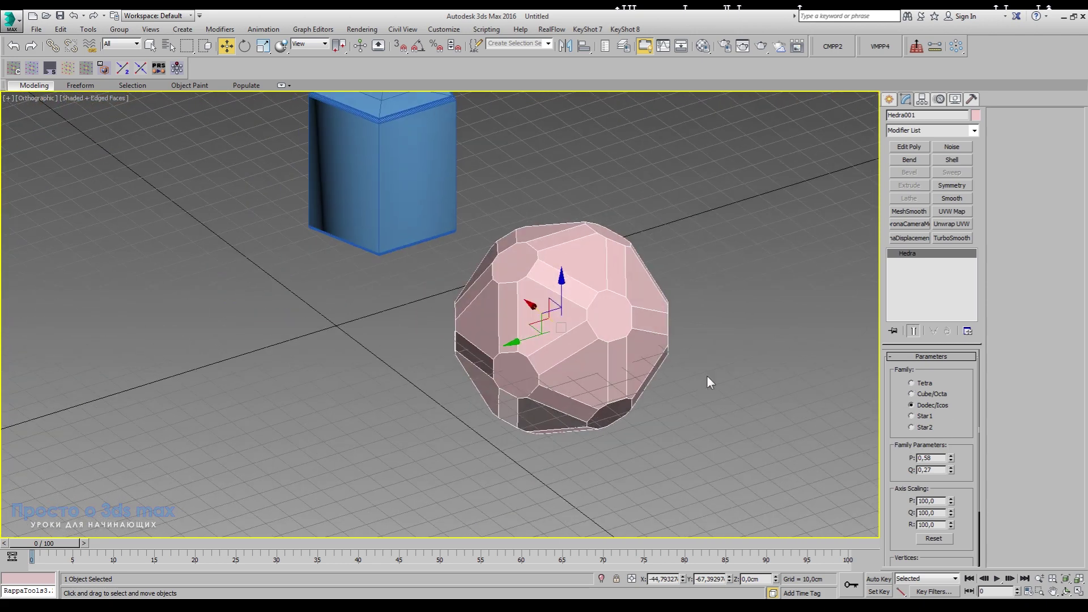
pyautogui.rightClick(951, 469)
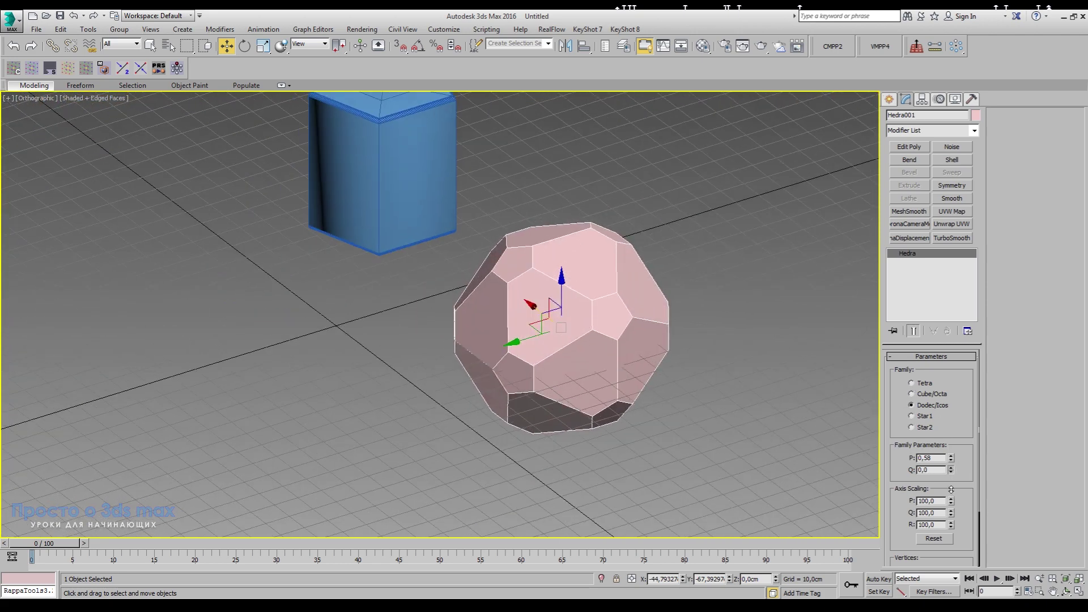
pyautogui.moveTo(951, 458); pyautogui.dragTo(957, 476)
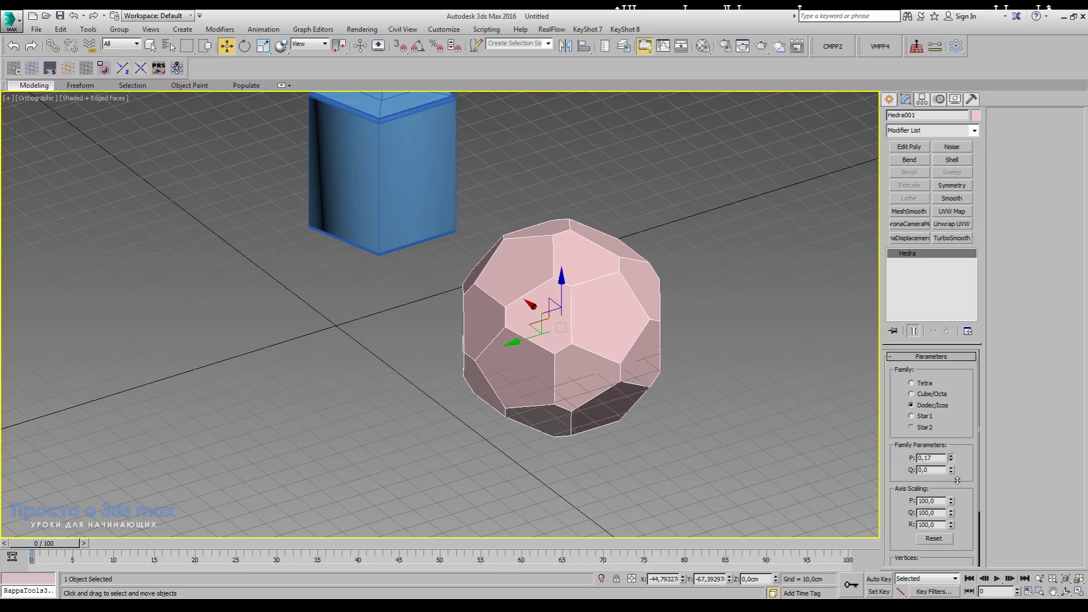
# Lift the Hedra 18,46 cm above the grid
pyautogui.moveTo(765, 396)
pyautogui.keyDown('alt'); pyautogui.mouseDown(button='middle')
pyautogui.moveTo(625, 303)
pyautogui.moveTo(555, 315)
pyautogui.mouseUp(button='middle'); pyautogui.keyUp('alt')
pyautogui.moveTo(554, 314); pyautogui.dragTo(554, 272)
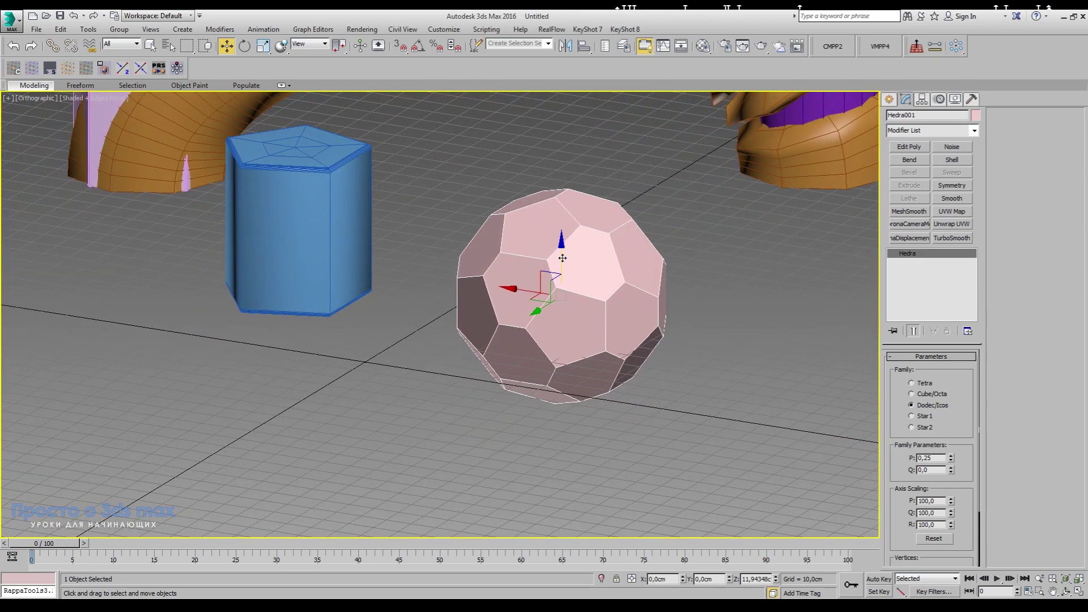
pyautogui.moveTo(554, 272)
pyautogui.keyDown('alt'); pyautogui.mouseDown(button='middle')
pyautogui.moveTo(610, 353)
pyautogui.moveTo(654, 334)
pyautogui.moveTo(737, 363)
pyautogui.mouseUp(button='middle'); pyautogui.keyUp('alt')
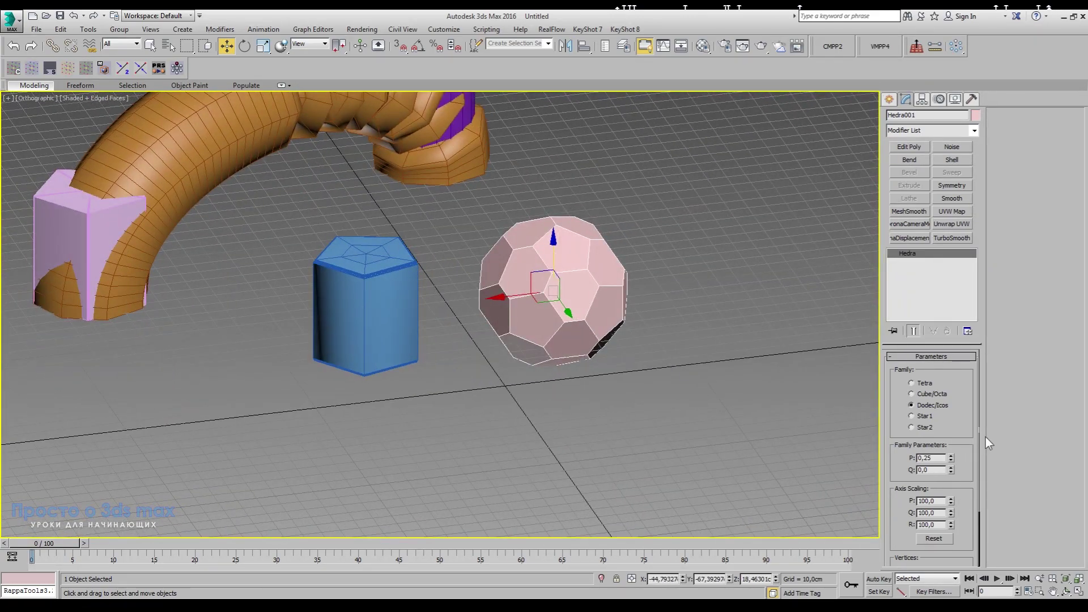
# Set the Hedra's axis scaling to P 129 and Q 194, making a spiky star
pyautogui.moveTo(952, 500); pyautogui.dragTo(956, 470)
pyautogui.moveTo(951, 513); pyautogui.dragTo(940, 491)
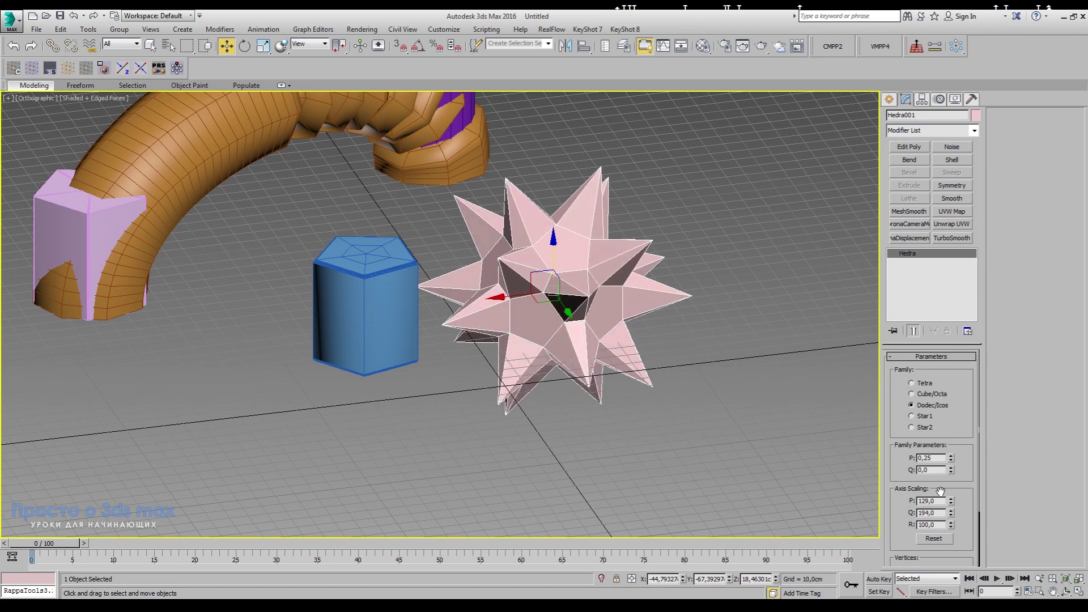
pyautogui.scroll(-3, 948, 510)
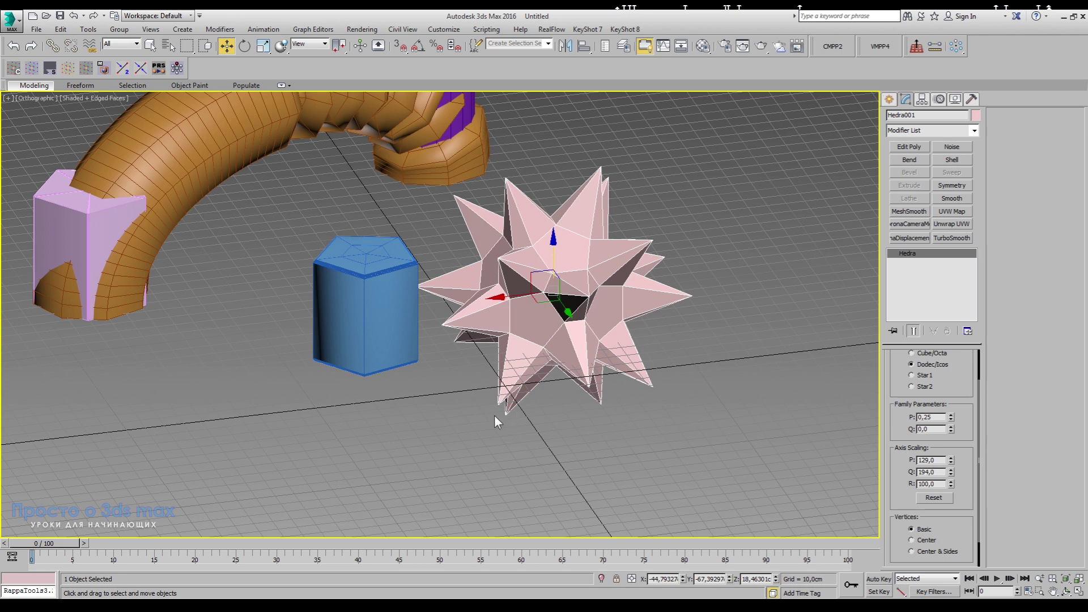
pyautogui.moveTo(570, 417); pyautogui.dragTo(639, 424, button='middle')
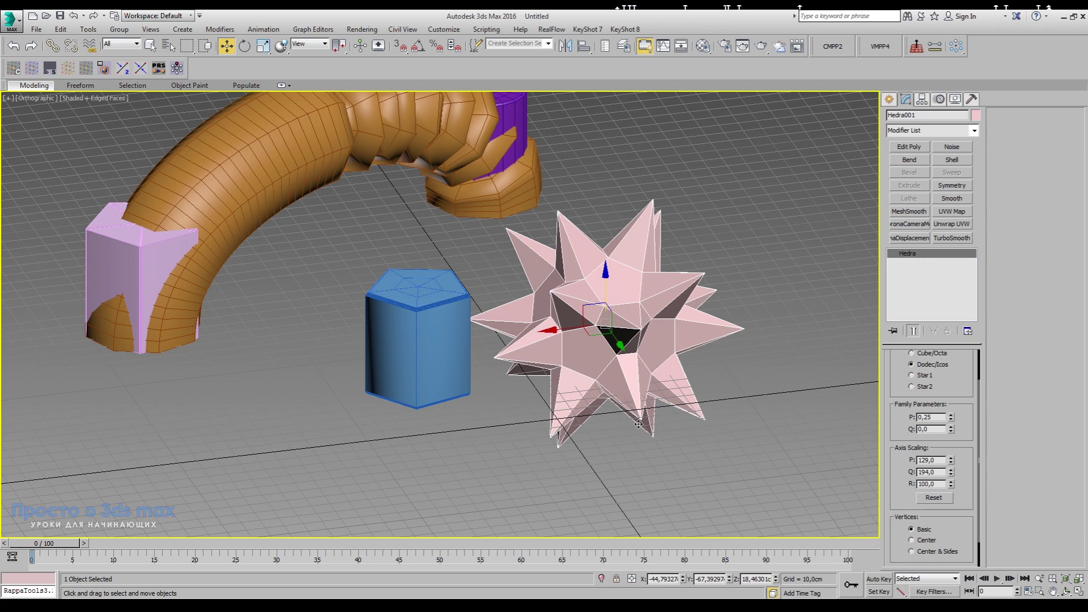
pyautogui.keyDown('alt'); pyautogui.moveTo(620, 442); pyautogui.dragTo(318, 514, button='middle'); pyautogui.keyUp('alt')
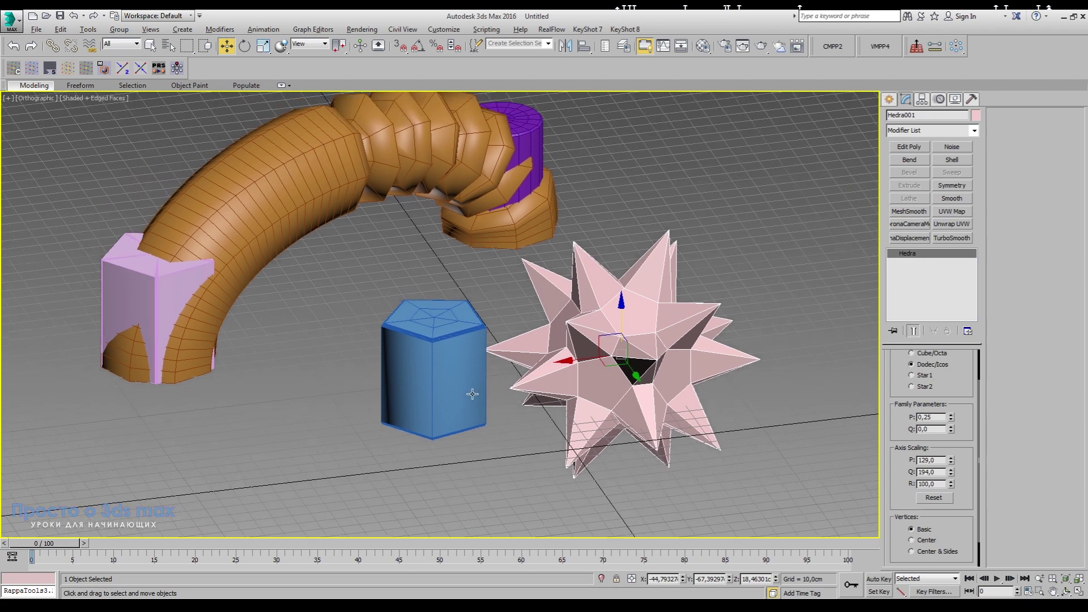